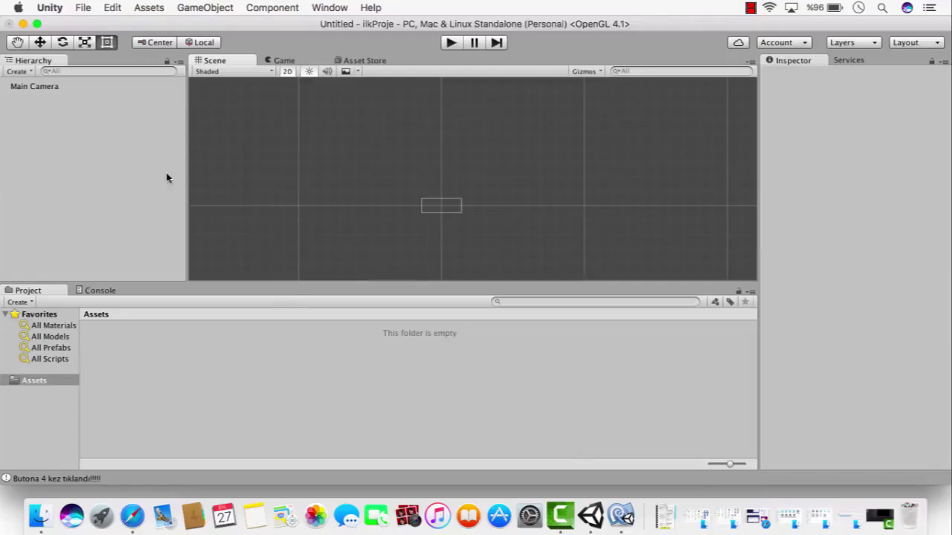
Step: Add a UI Button, with its Canvas, to the scene from the Hierarchy
left_click(59, 88)
key("f")
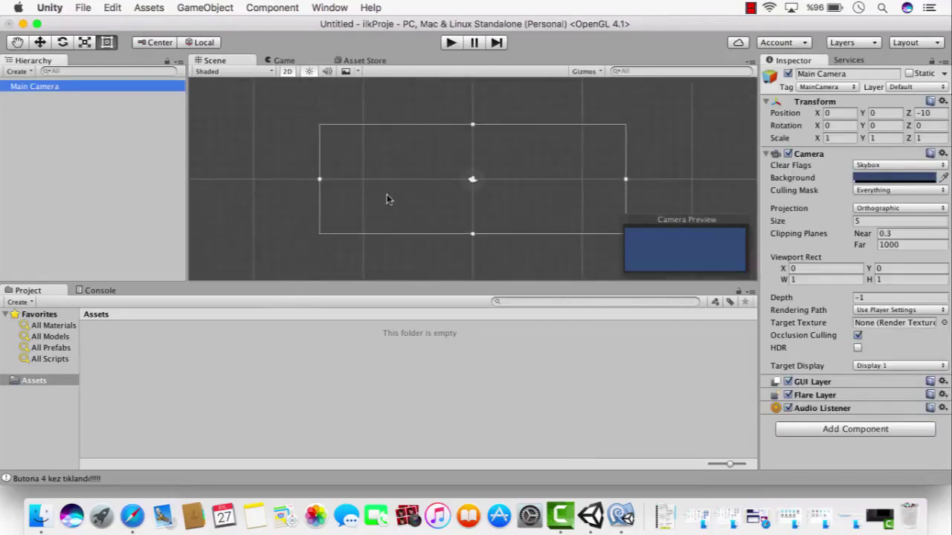
left_click(10, 107)
right_click(24, 109)
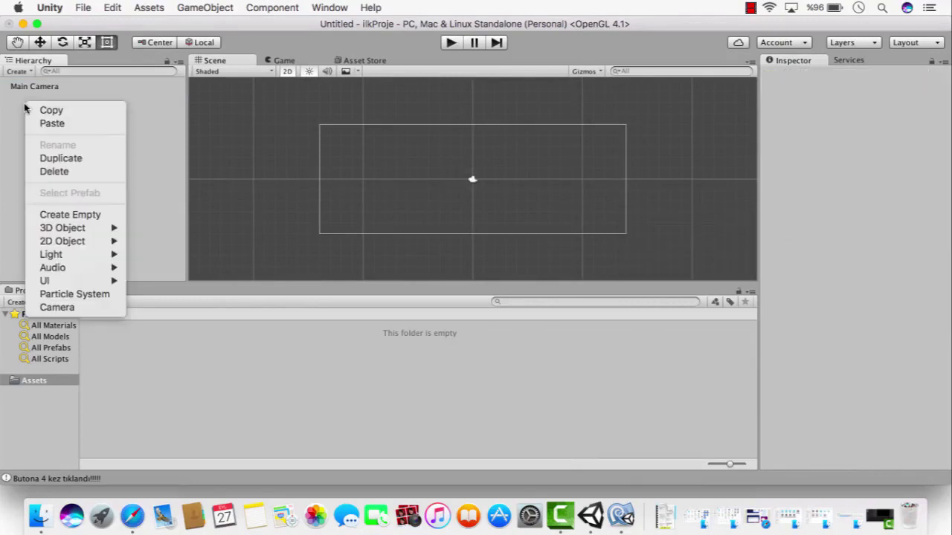
mouse_move(95, 281)
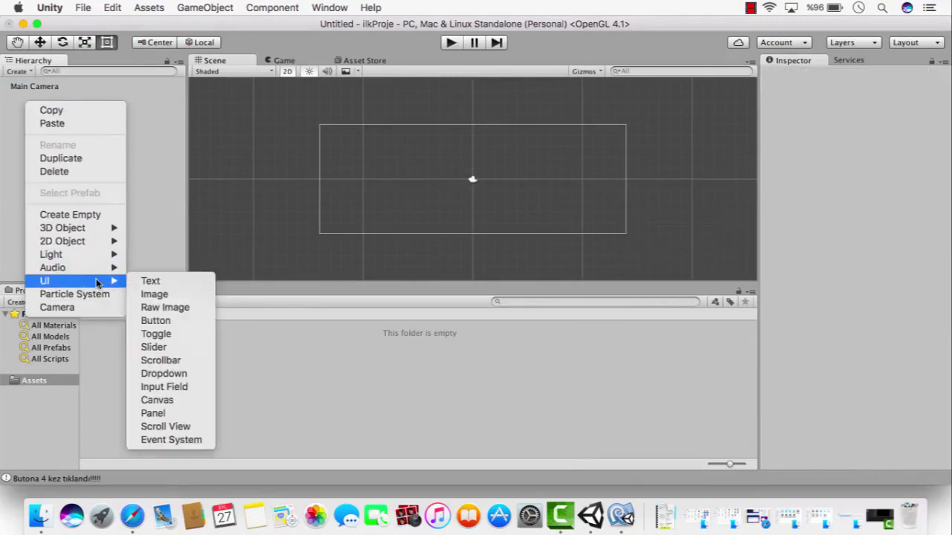
left_click(170, 322)
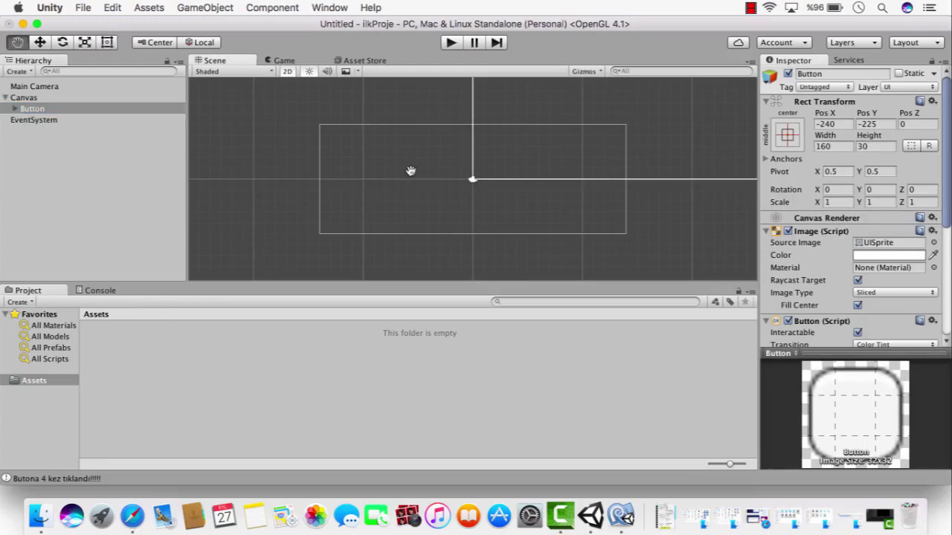
Step: Frame the Button and drag it upward on the canvas with the Move tool
scroll(409, 172, "up", 2)
scroll(406, 177, "down", 3)
scroll(432, 151, "down", 3)
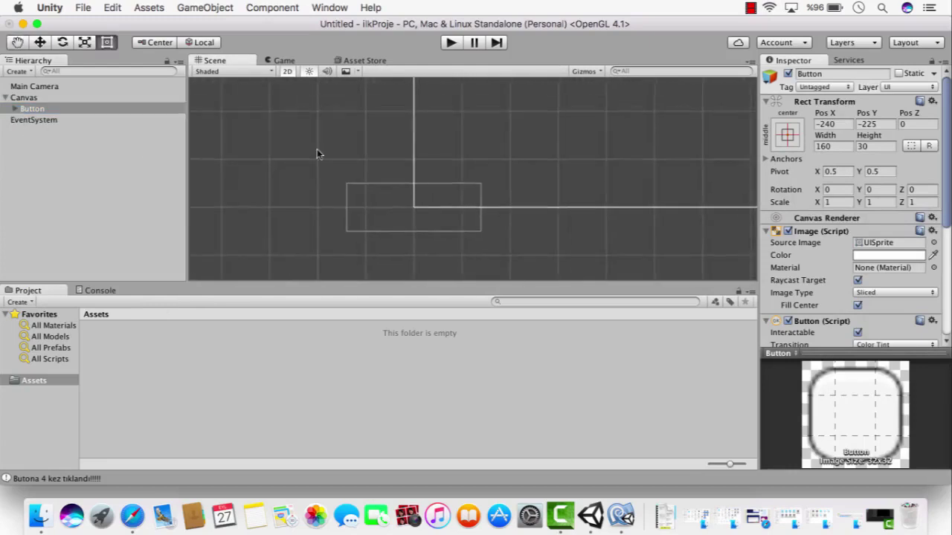
double_click(75, 110)
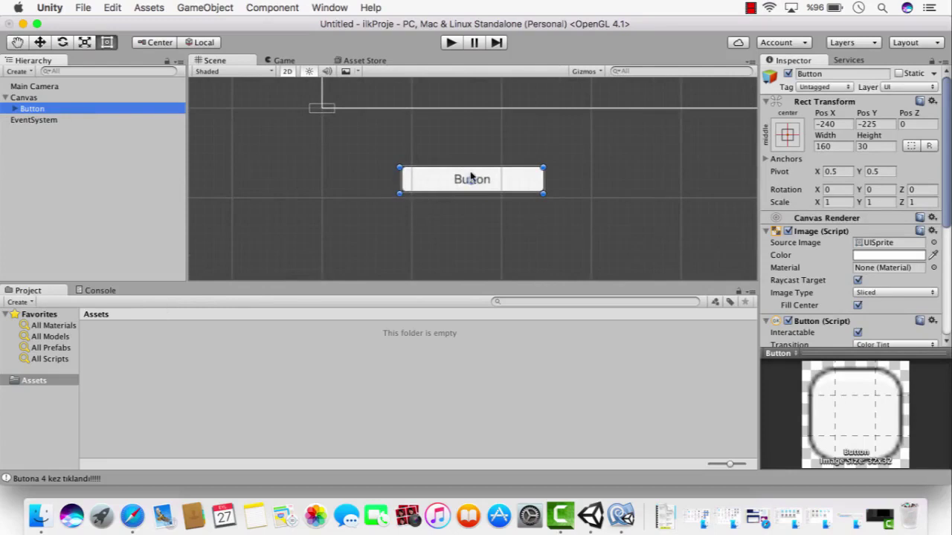
left_click(43, 43)
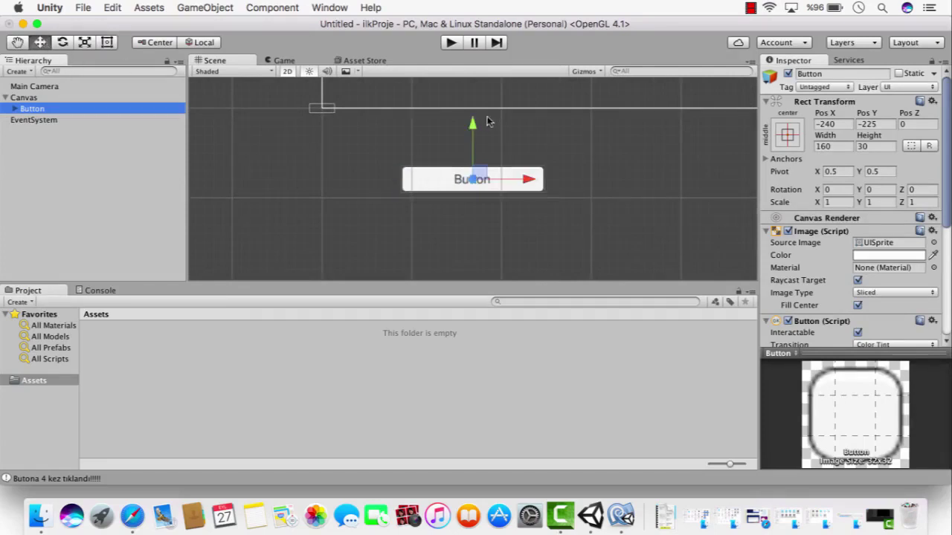
left_click_drag(481, 123, 480, 35)
Step: Frame the whole Canvas and drag the Button sideways to about Pos X -15, Pos Y -8
scroll(488, 125, "down", 4)
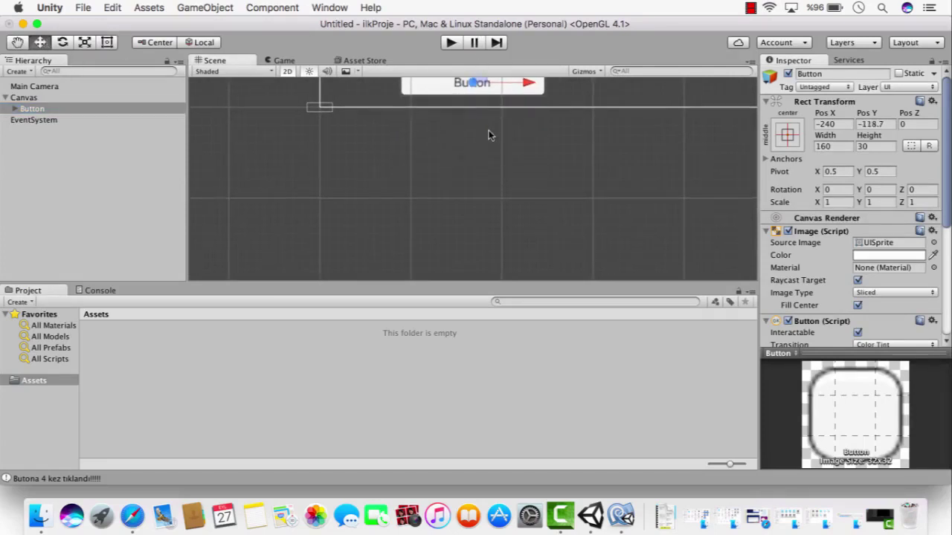
middle_click_drag(488, 162, 480, 211)
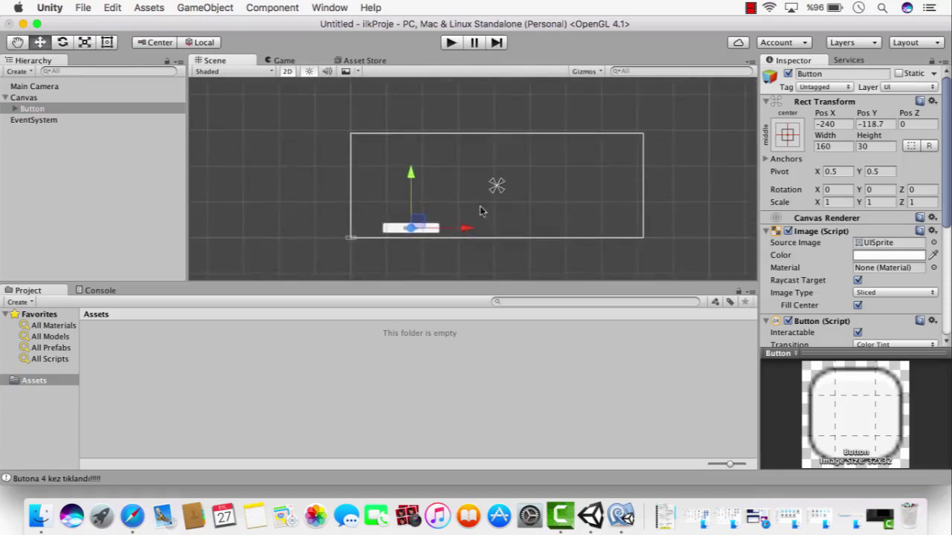
double_click(62, 99)
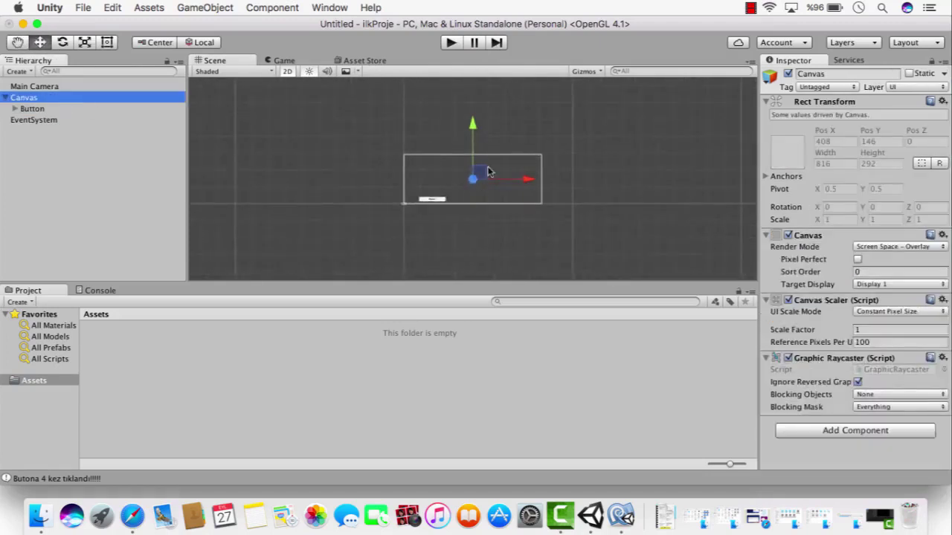
left_click(33, 109)
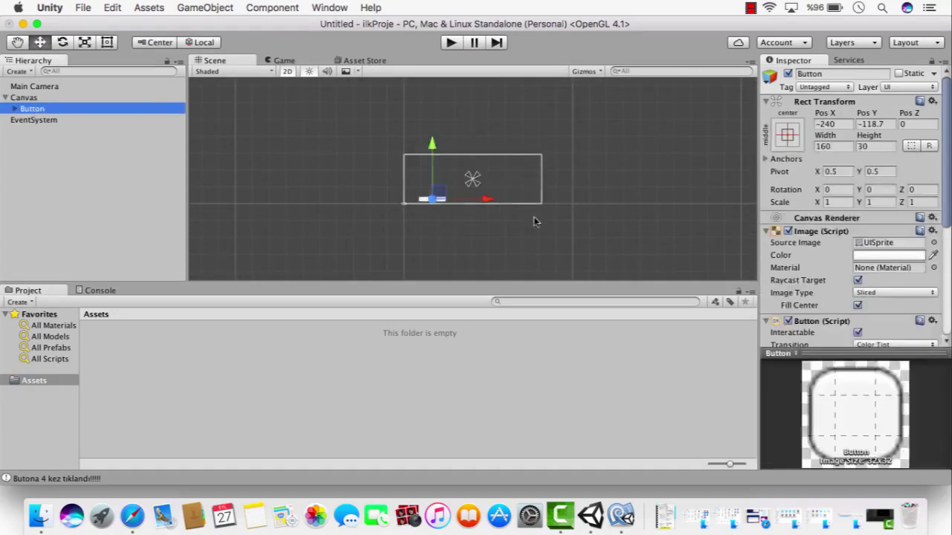
left_click_drag(510, 202, 467, 131)
scroll(493, 193, "down", 1)
scroll(493, 193, "up", 2)
scroll(493, 193, "up", 3)
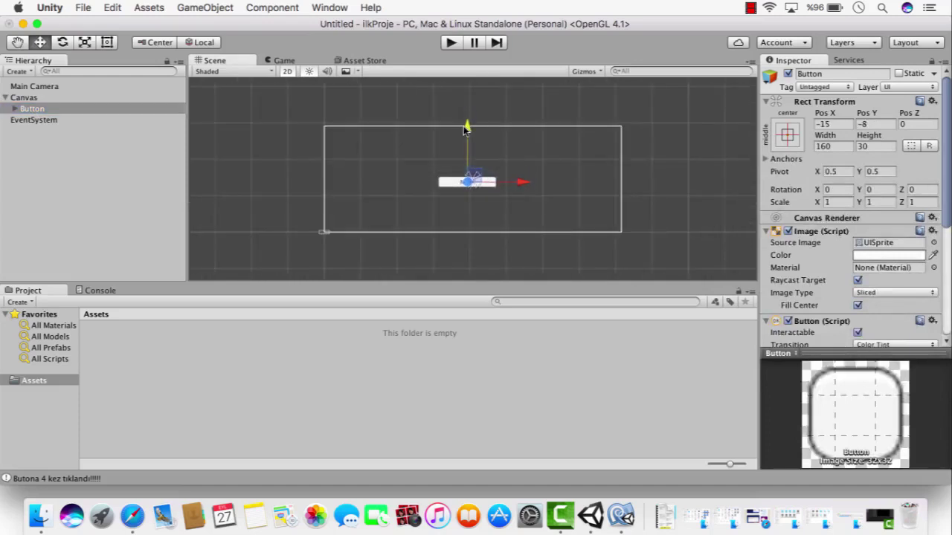
Step: Enter 0 for both Pos X and Pos Y in the Button's Rect Transform
left_click(826, 125)
type("0")
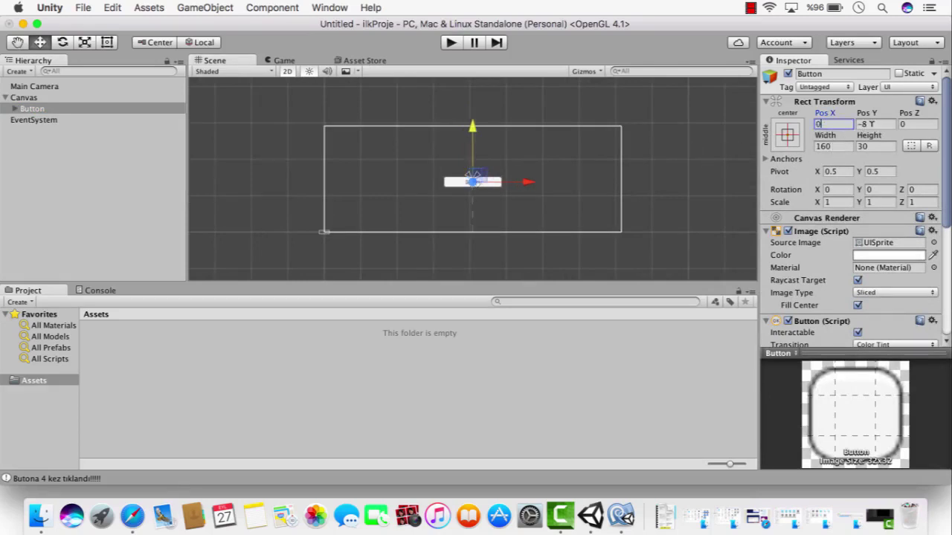
key("Tab")
type("0")
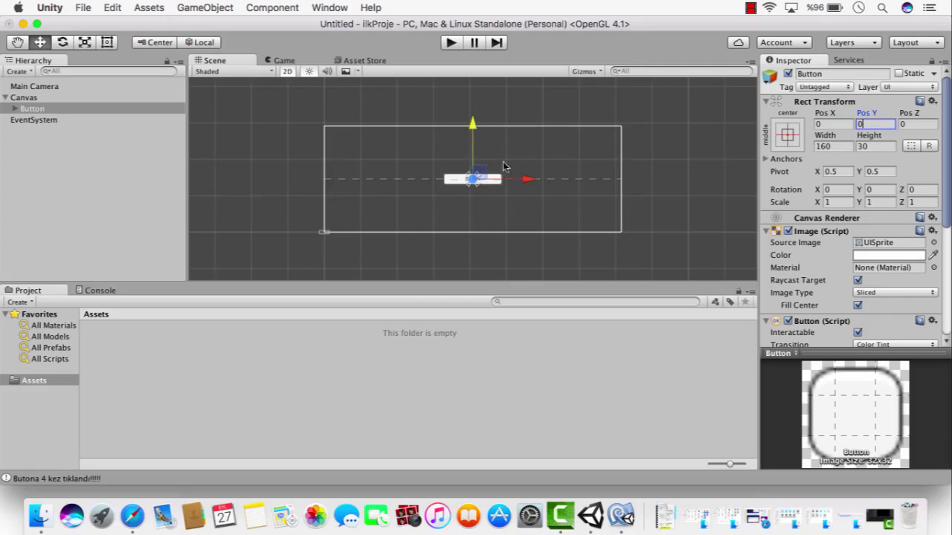
left_click(873, 127)
type("50")
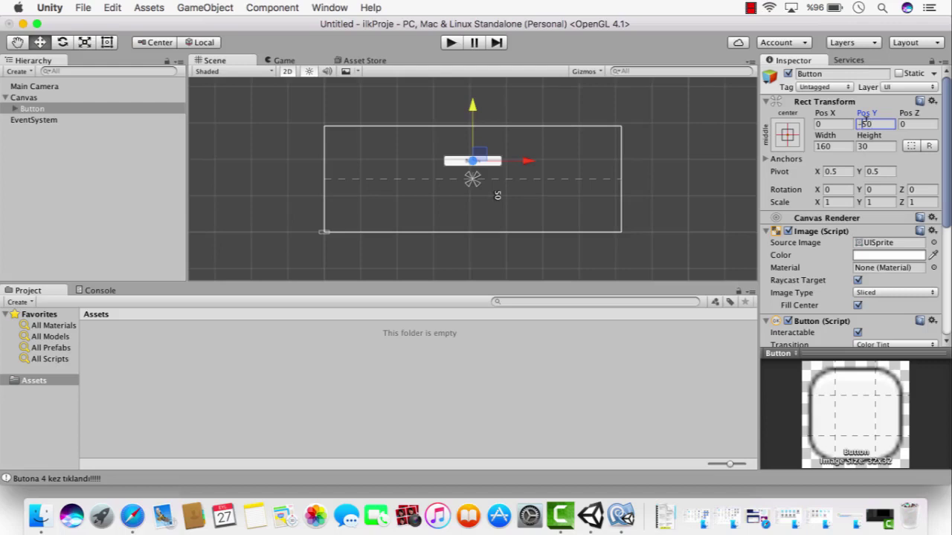
type("-")
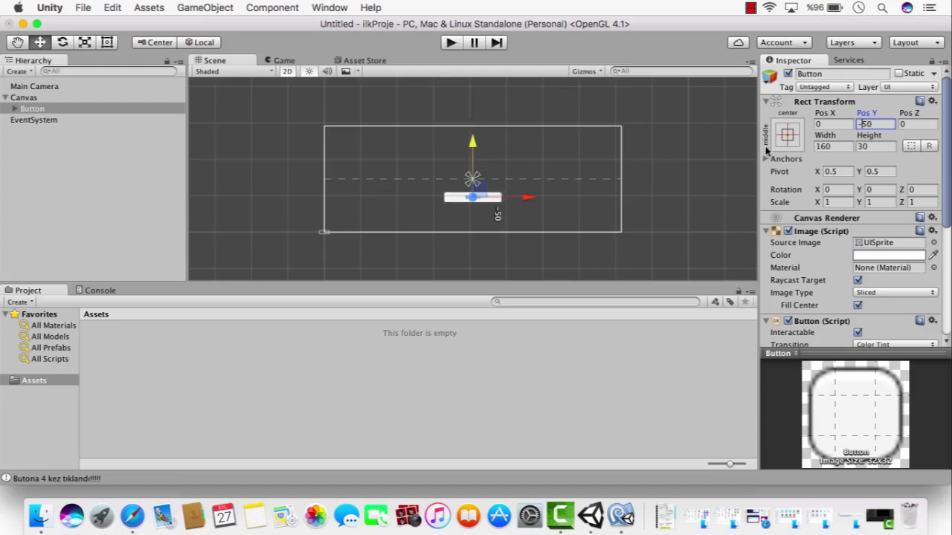
key("BackSpace")
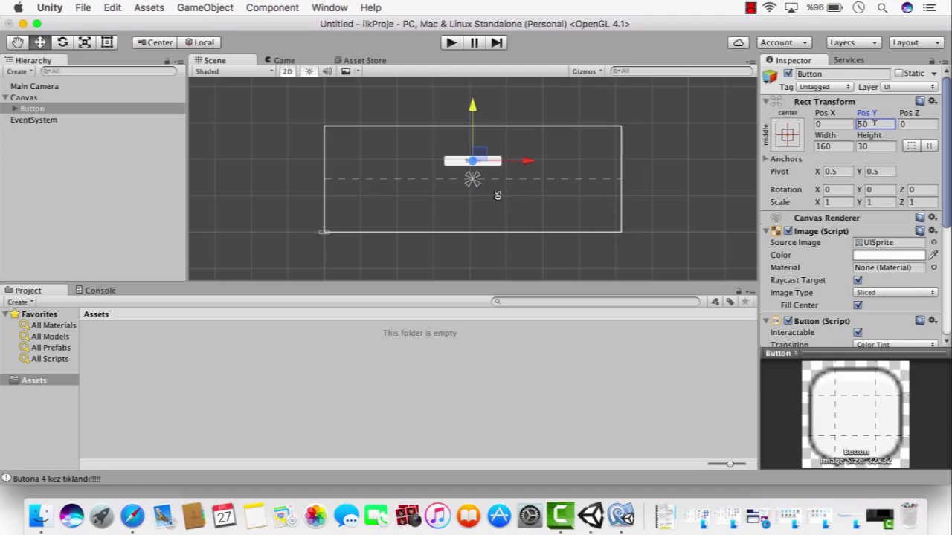
key("BackSpace")
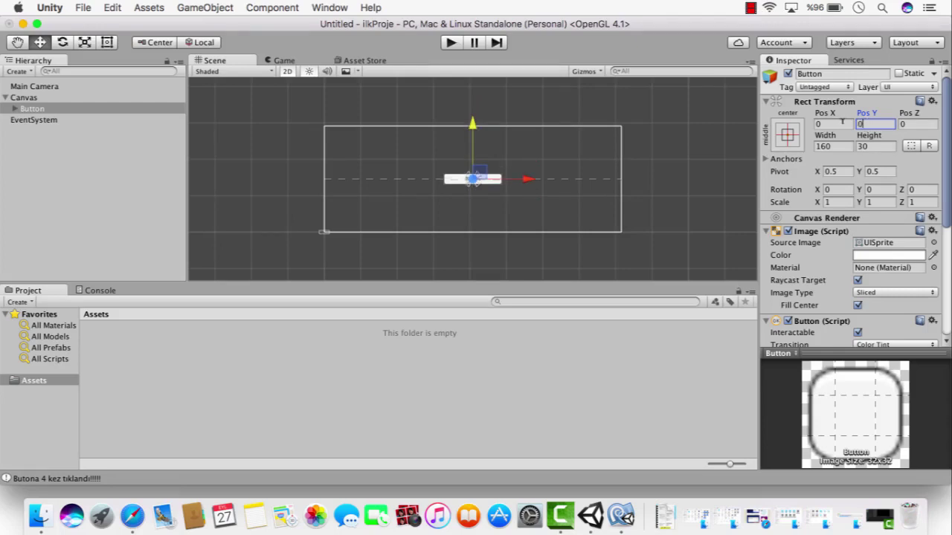
left_click(830, 124)
type("100")
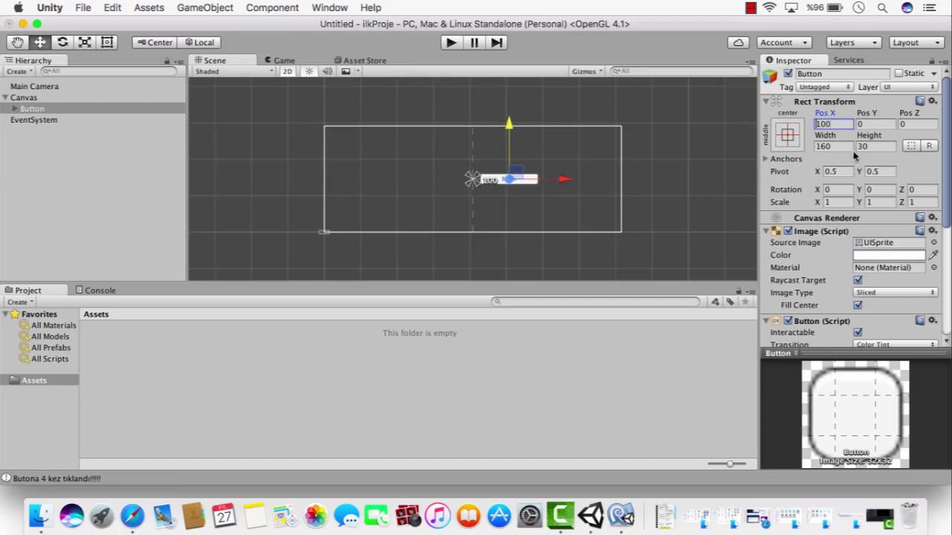
type("-")
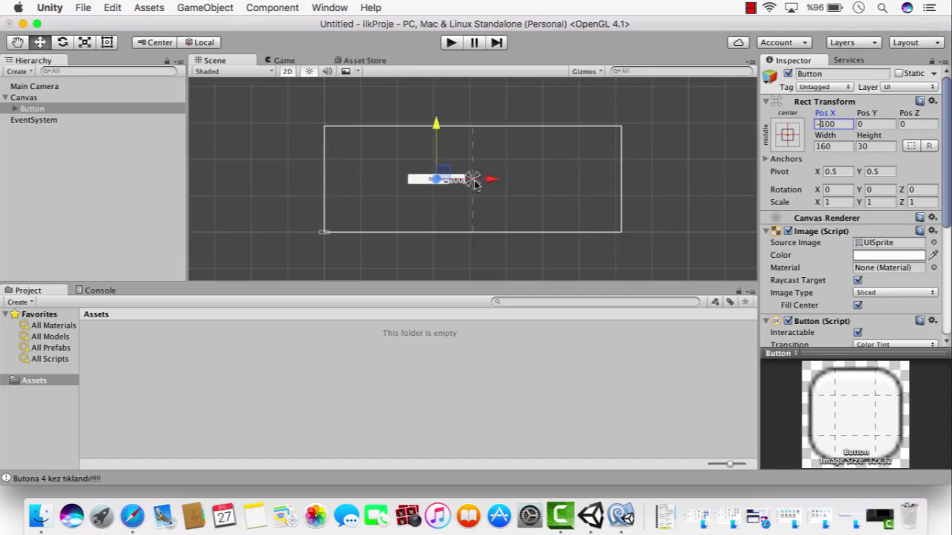
key("BackSpace")
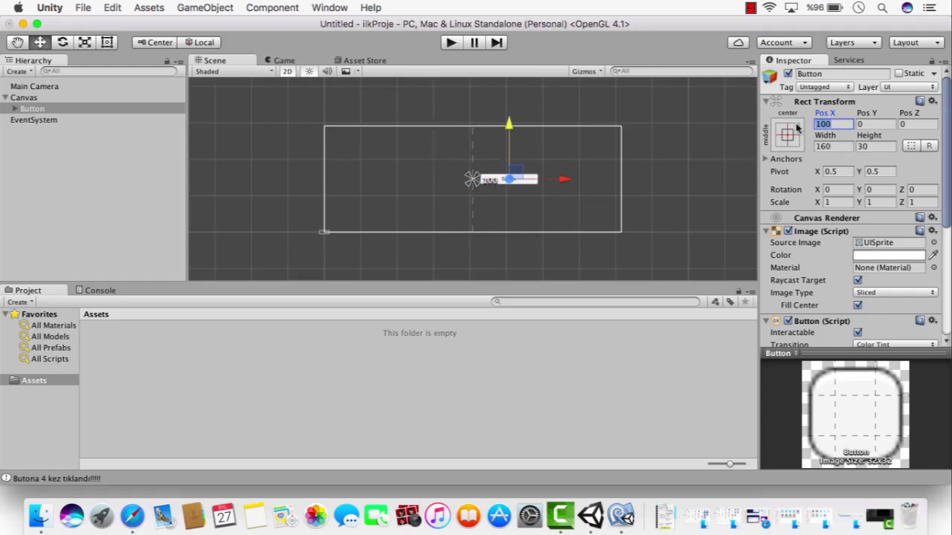
type("0")
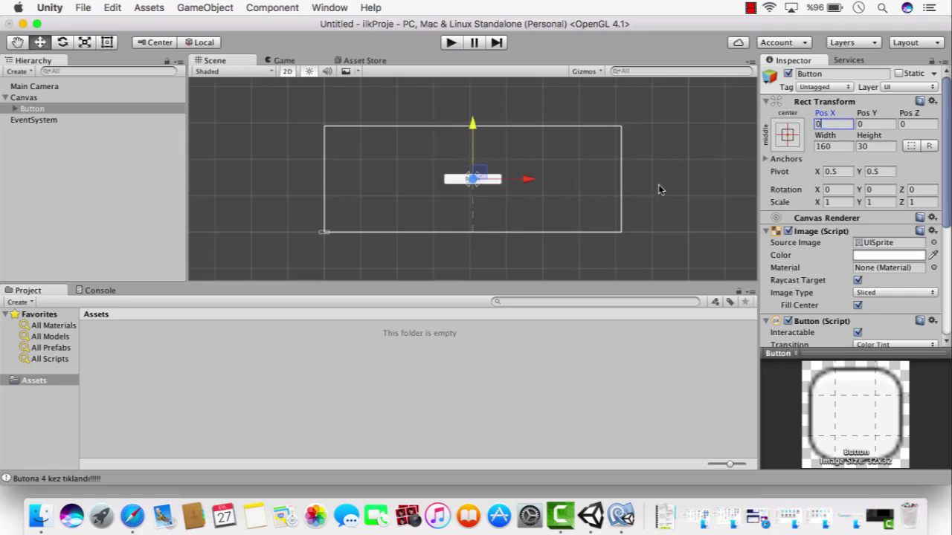
left_click(603, 151)
left_click(455, 181)
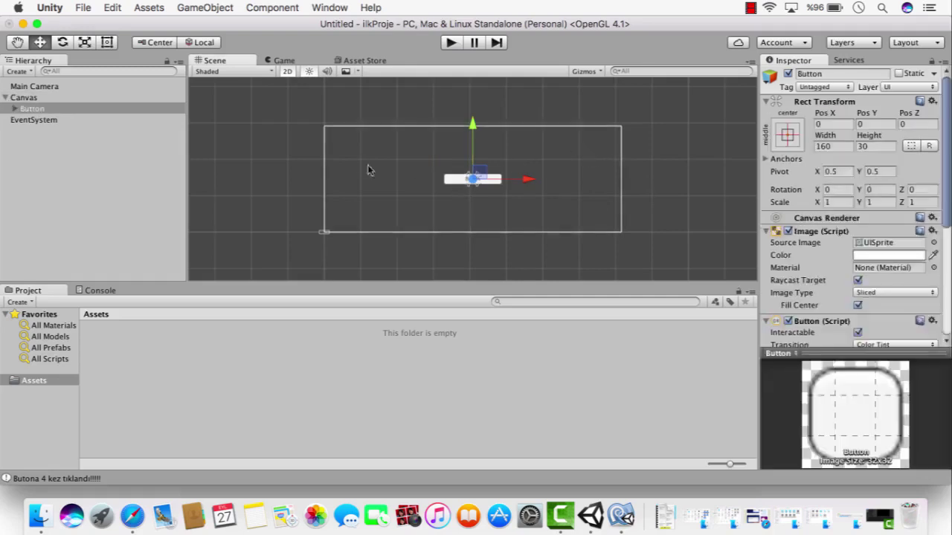
left_click(15, 109)
left_click(43, 121)
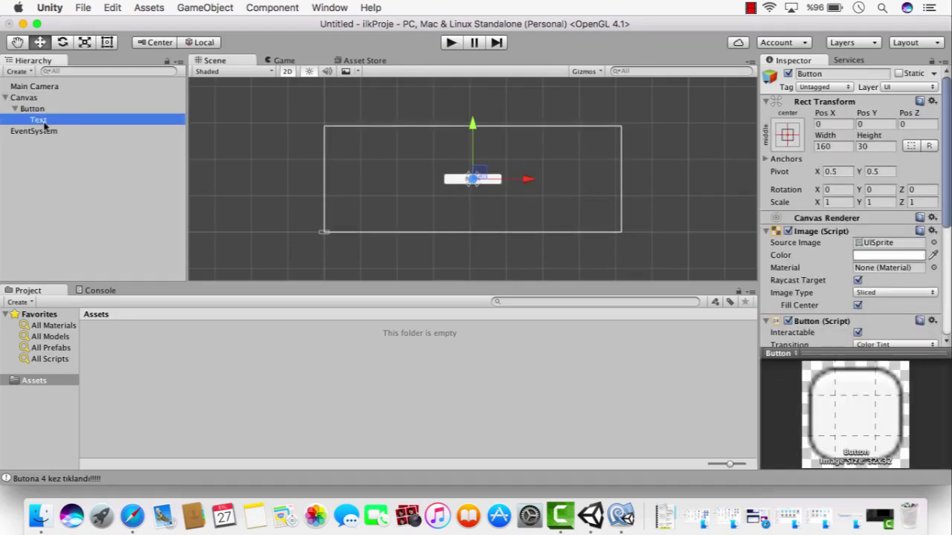
left_click(844, 272)
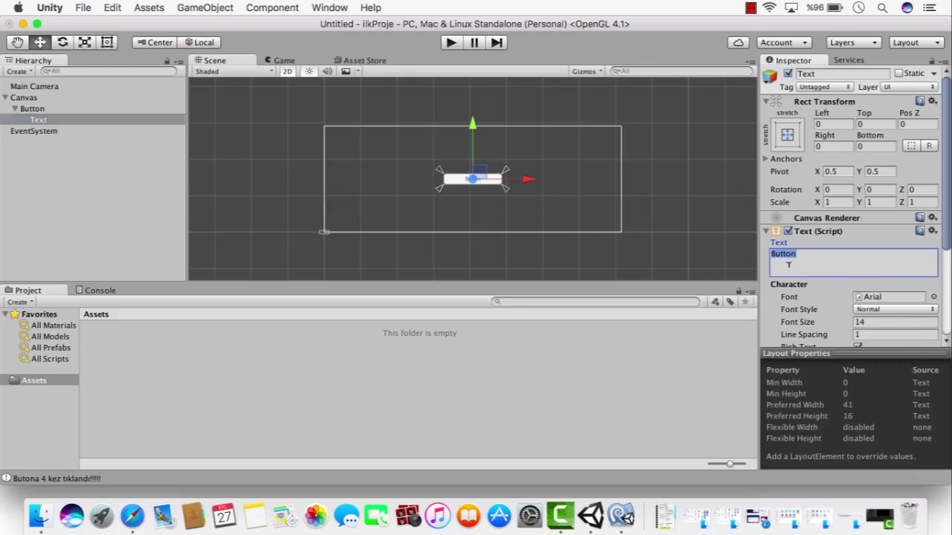
type("B")
type("Tıkla")
type("!!!")
left_click(279, 62)
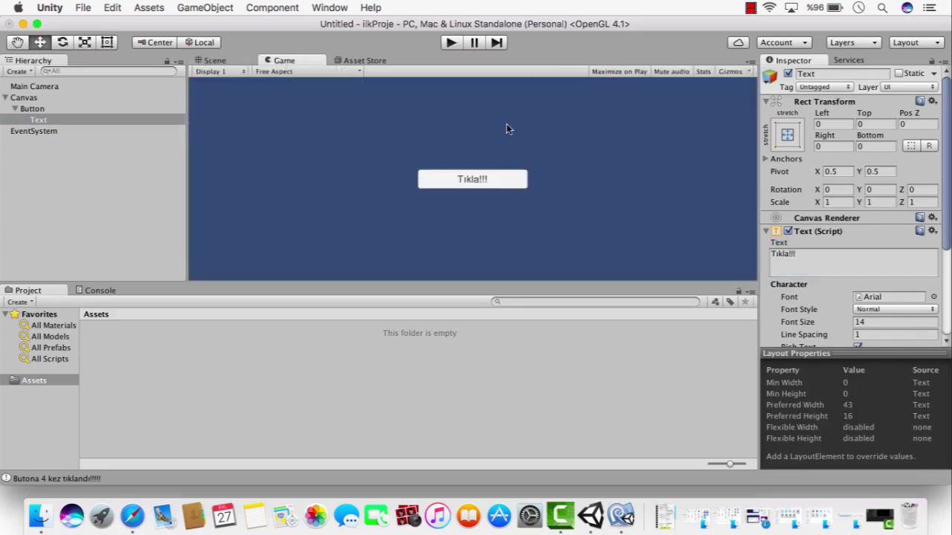
left_click(32, 109)
left_click(43, 98)
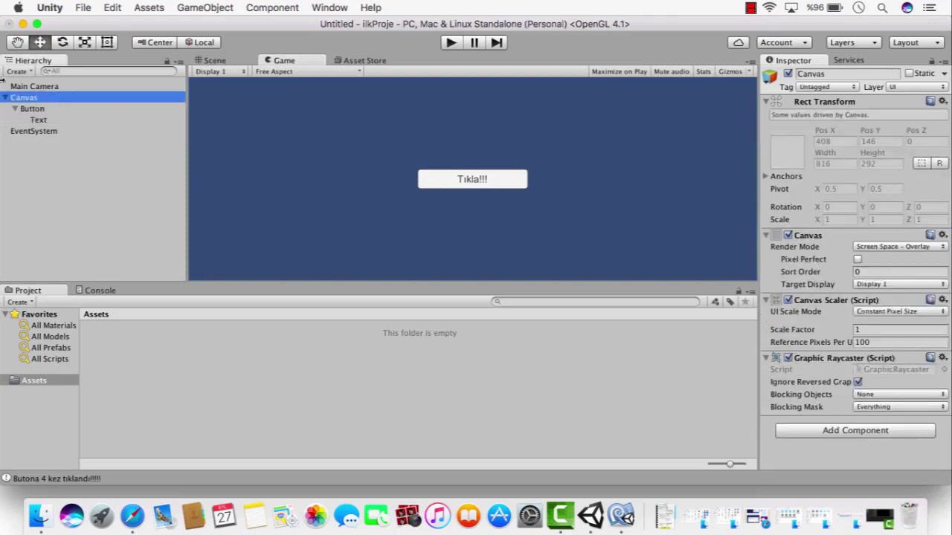
left_click(435, 187)
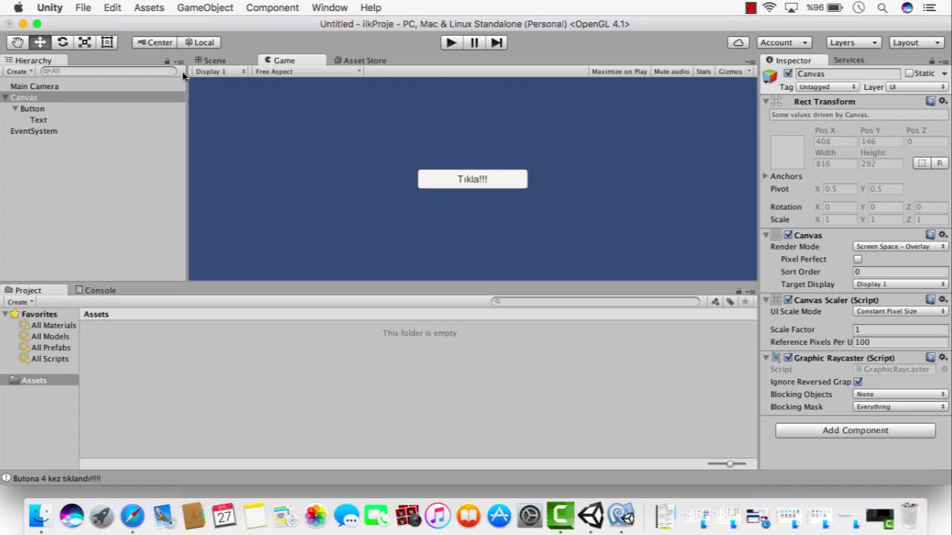
left_click(208, 64)
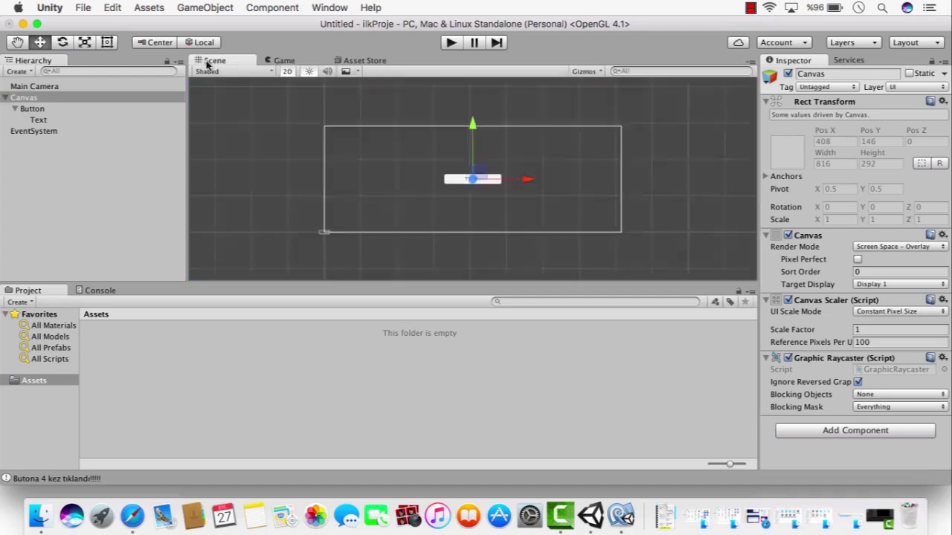
left_click(23, 100)
left_click(31, 149)
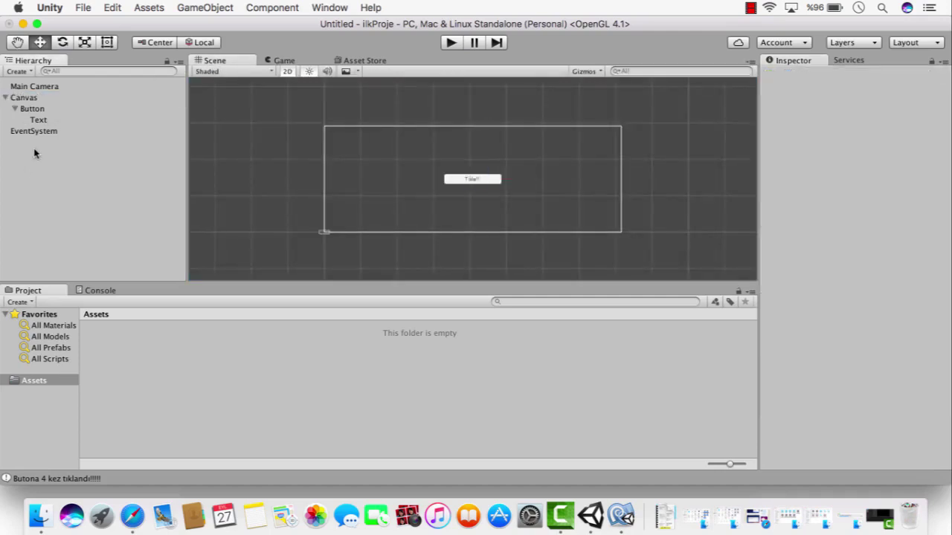
Step: Add a UI Text under Canvas via right-click, then delete it
left_click(23, 100)
right_click(23, 100)
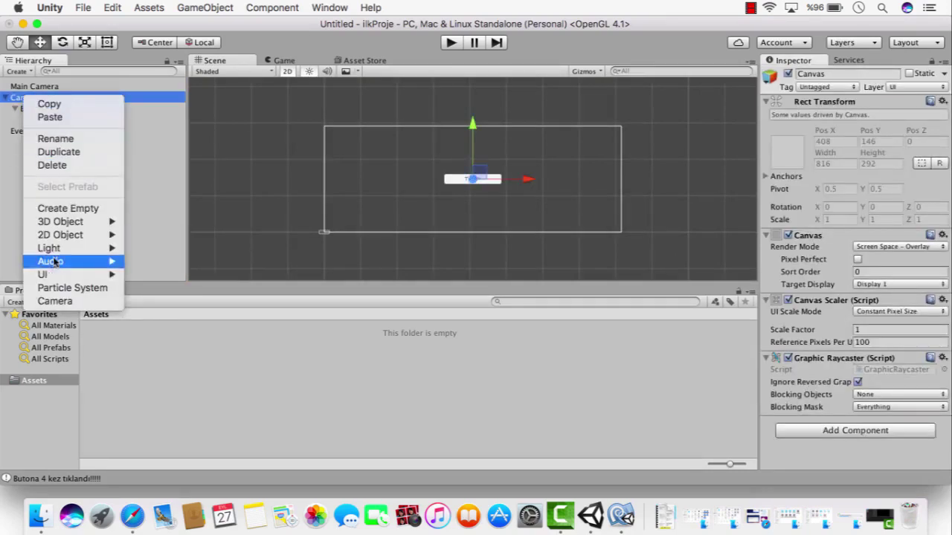
mouse_move(55, 274)
left_click(157, 280)
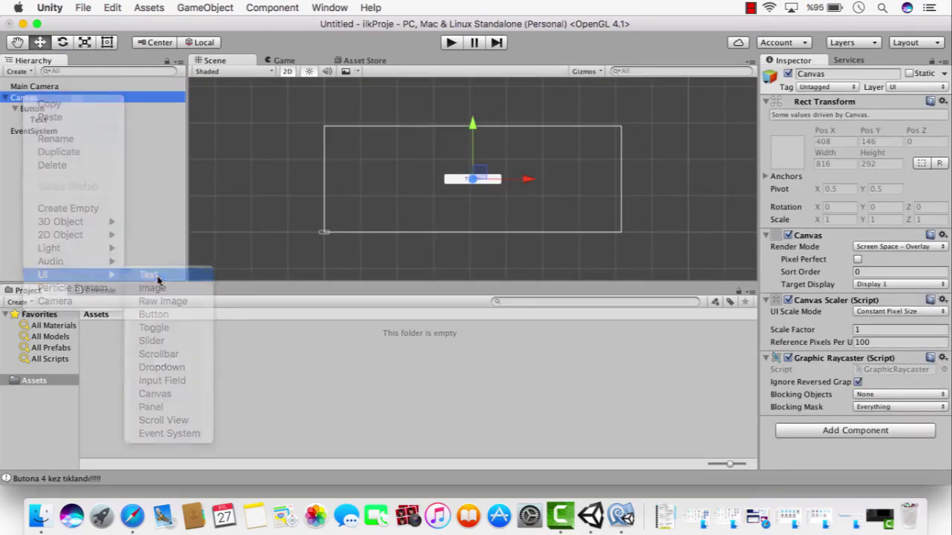
left_click(20, 99)
left_click(14, 108)
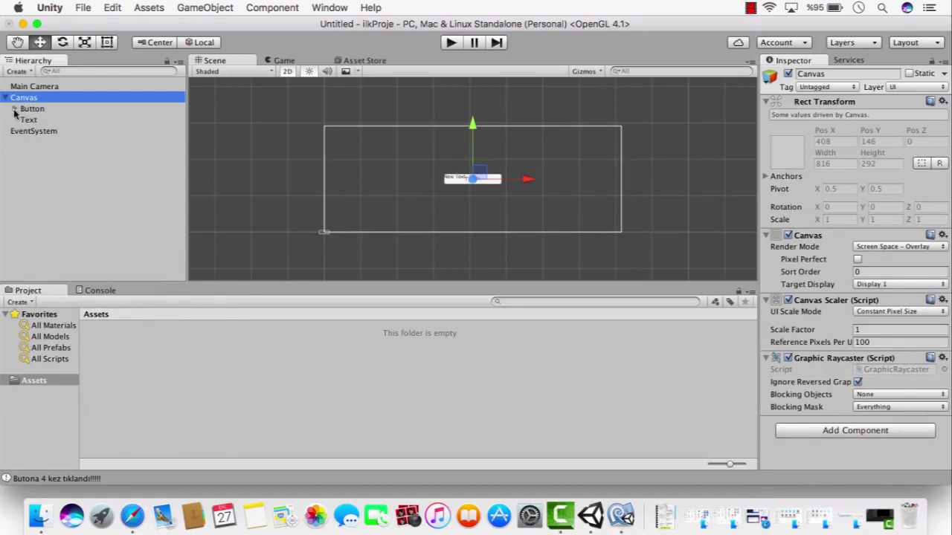
left_click(29, 121)
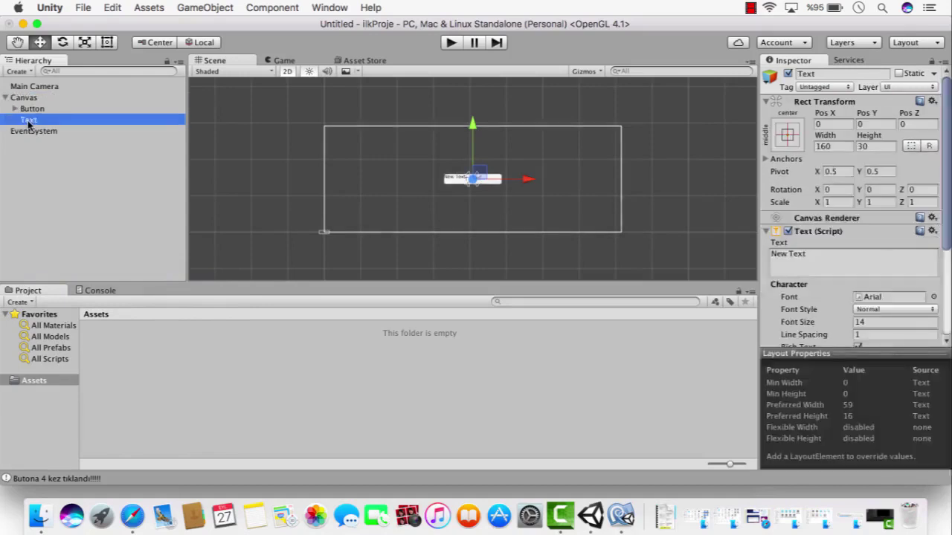
right_click(27, 121)
left_click(58, 186)
Step: Add another UI Text under Canvas and delete it again
right_click(15, 188)
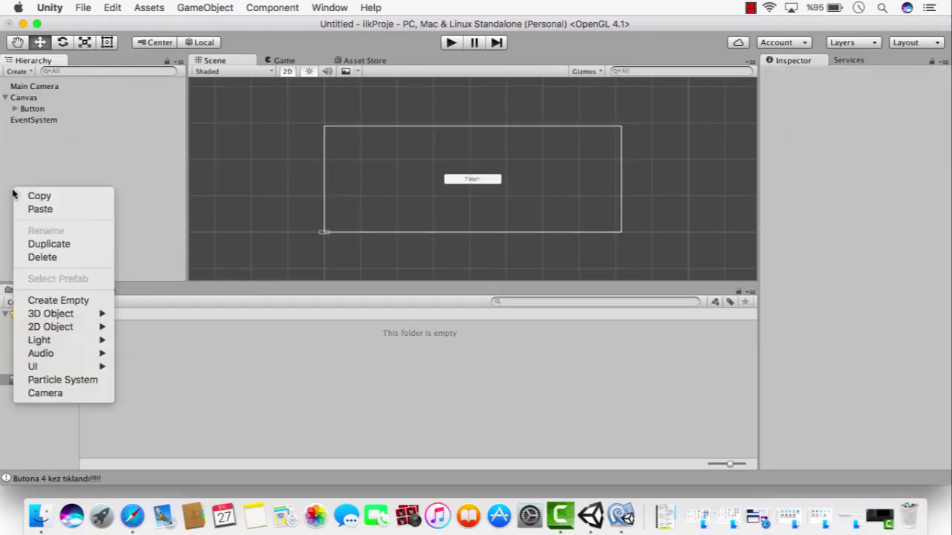
mouse_move(60, 366)
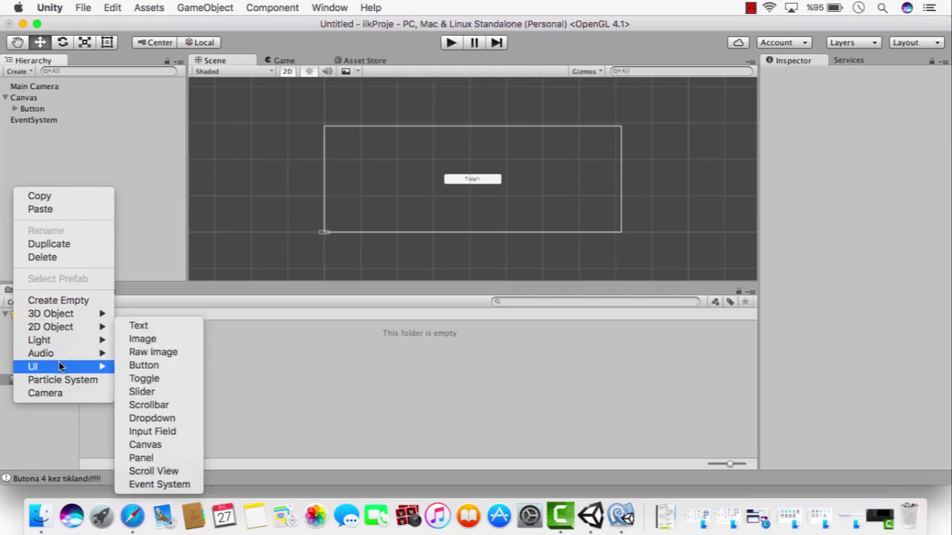
left_click(138, 325)
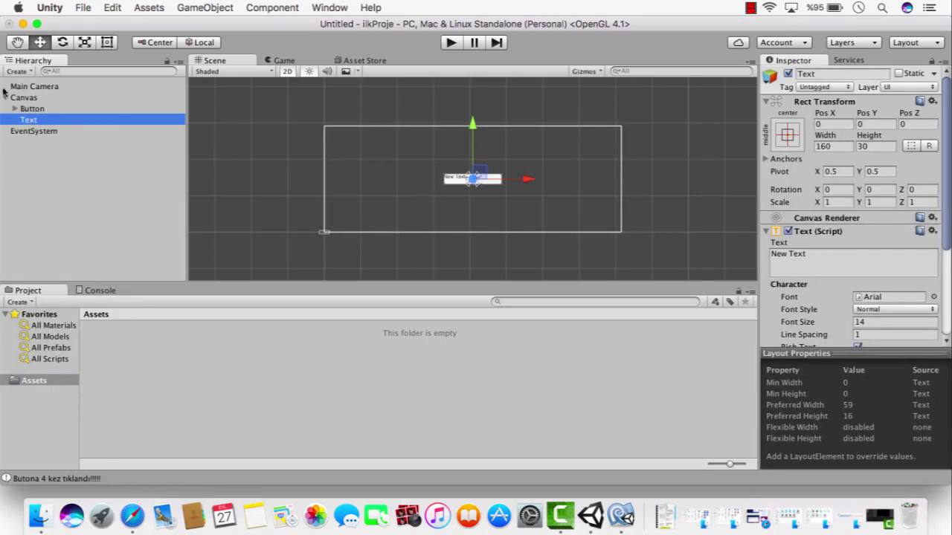
right_click(33, 125)
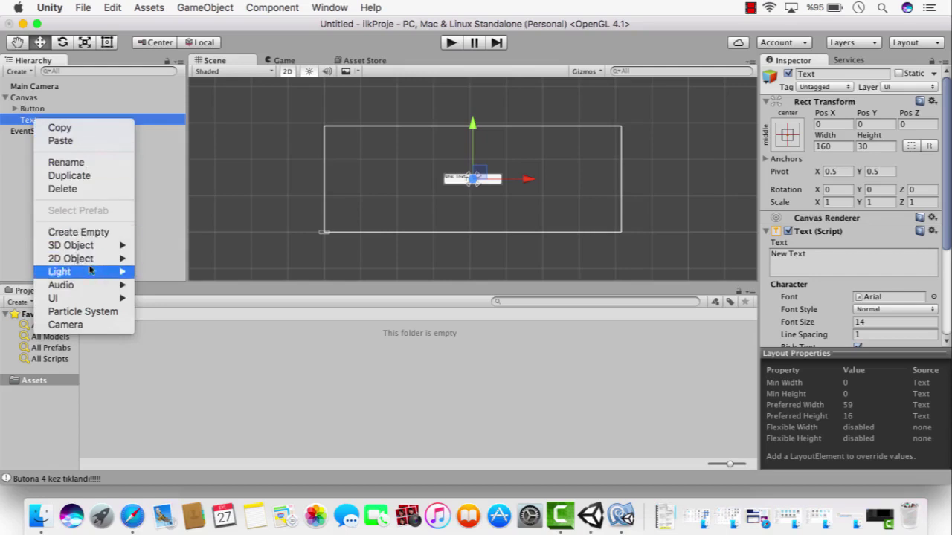
left_click(72, 190)
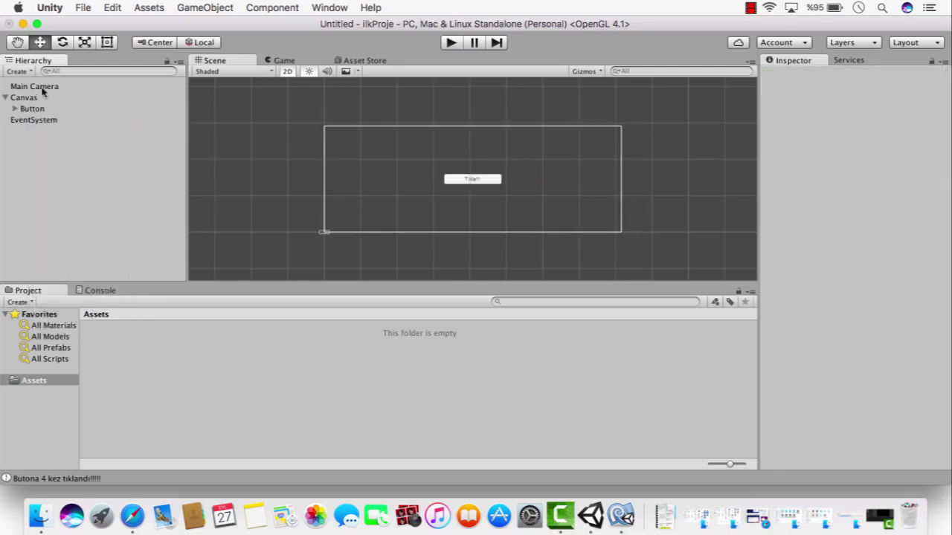
Step: Create a UI Text under Canvas from the Hierarchy Create menu
left_click(5, 98)
right_click(13, 124)
left_click(22, 89)
left_click(16, 71)
mouse_move(30, 152)
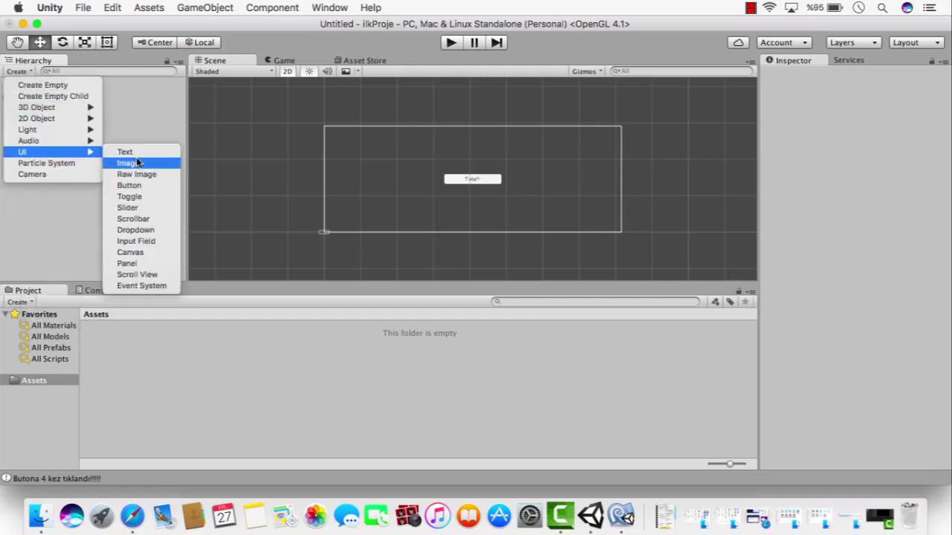
left_click(134, 154)
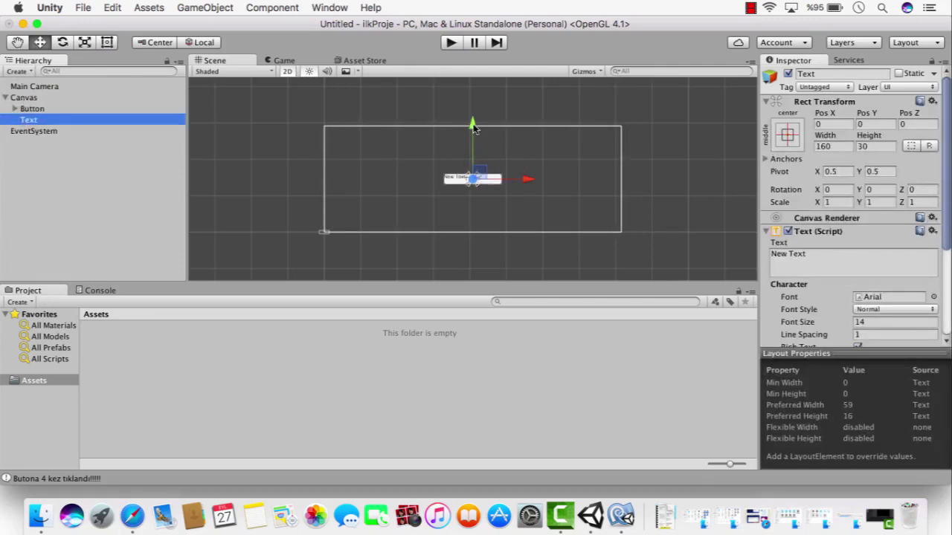
Step: Move the Text above the button and set its text to 'Butona tıklayınca burada yazacak'
left_click_drag(473, 129, 469, 105)
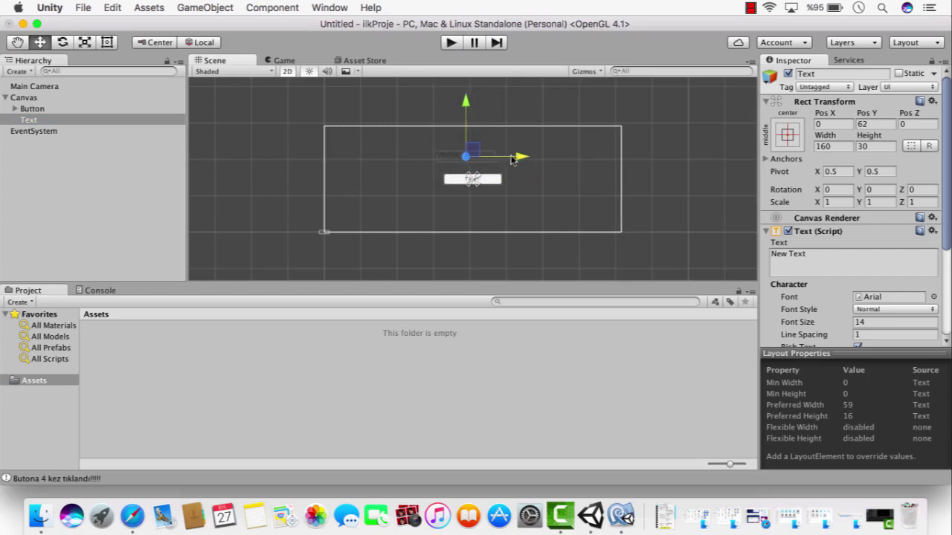
left_click_drag(512, 160, 501, 164)
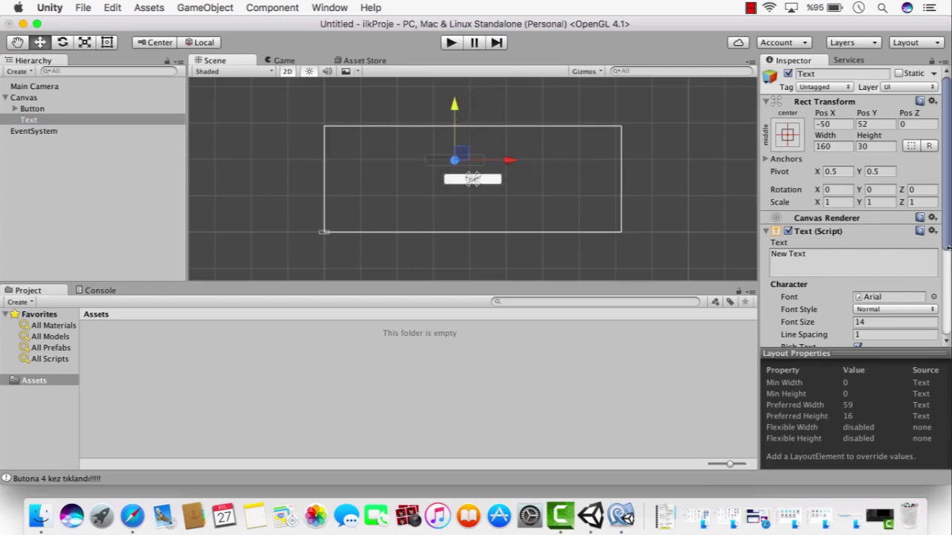
scroll(947, 245, "down", 2)
left_click_drag(807, 208, 755, 214)
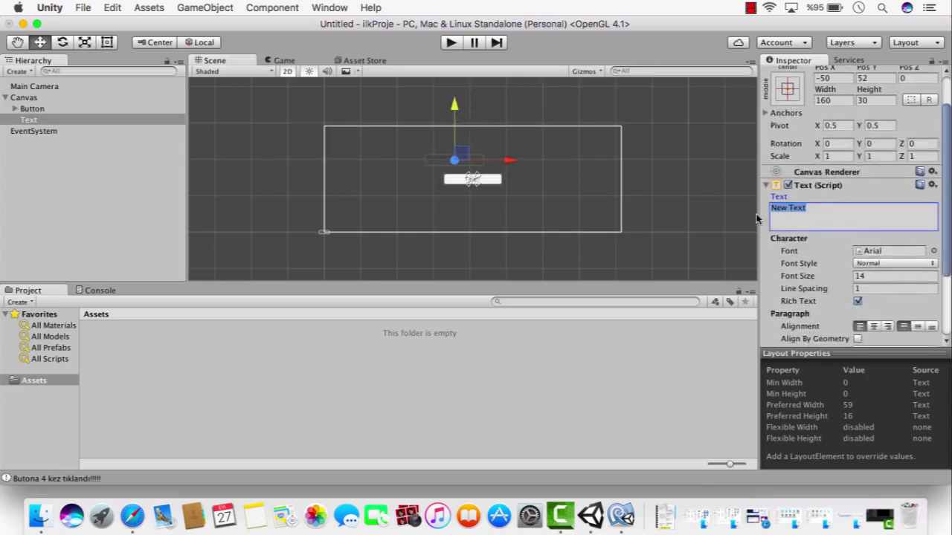
type("Butona tıkla")
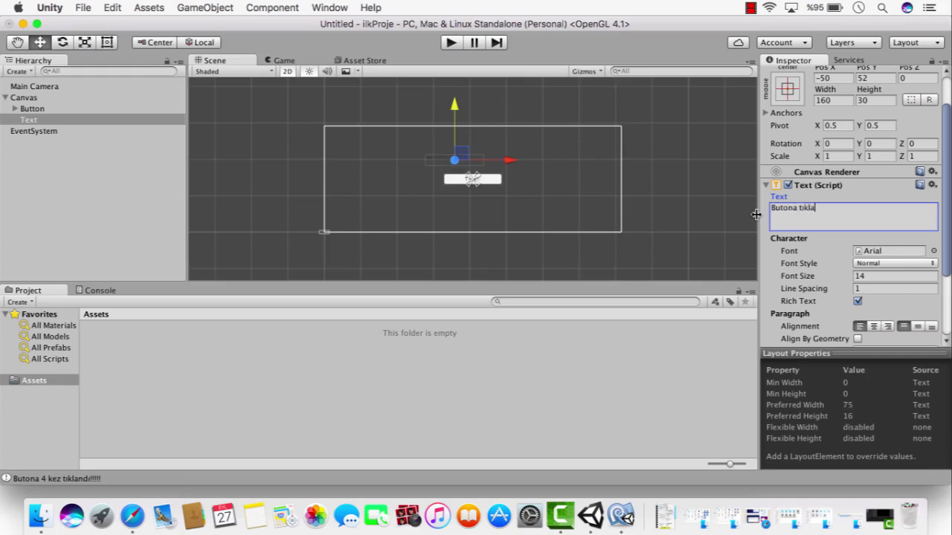
type("yınca burada")
type(" yazacak")
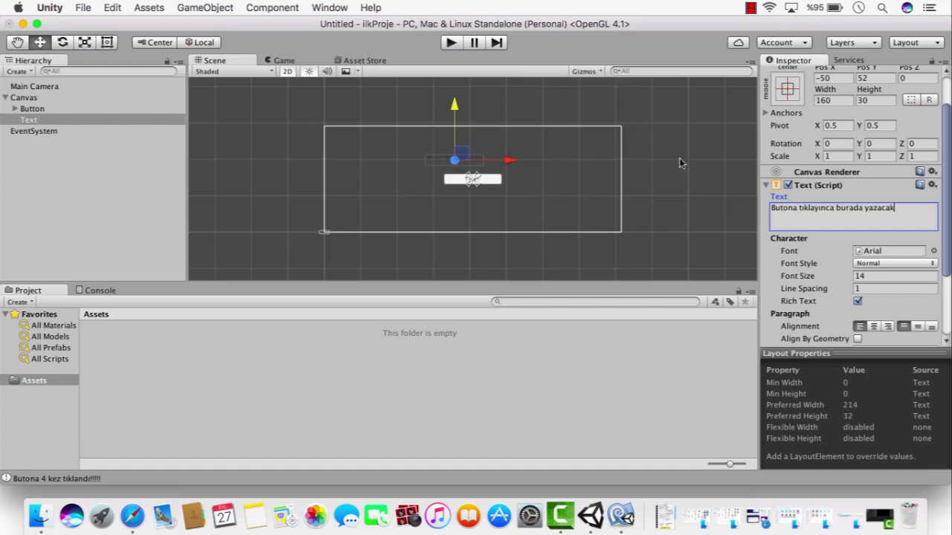
Step: Widen the Text box to about 343×42 with the Rect tool and set Font Size 20
left_click(107, 43)
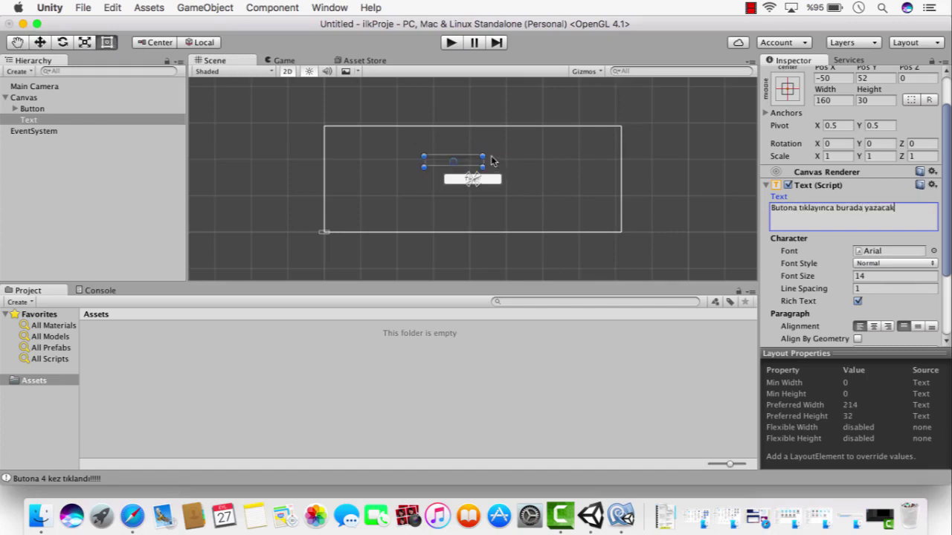
left_click_drag(483, 160, 539, 171)
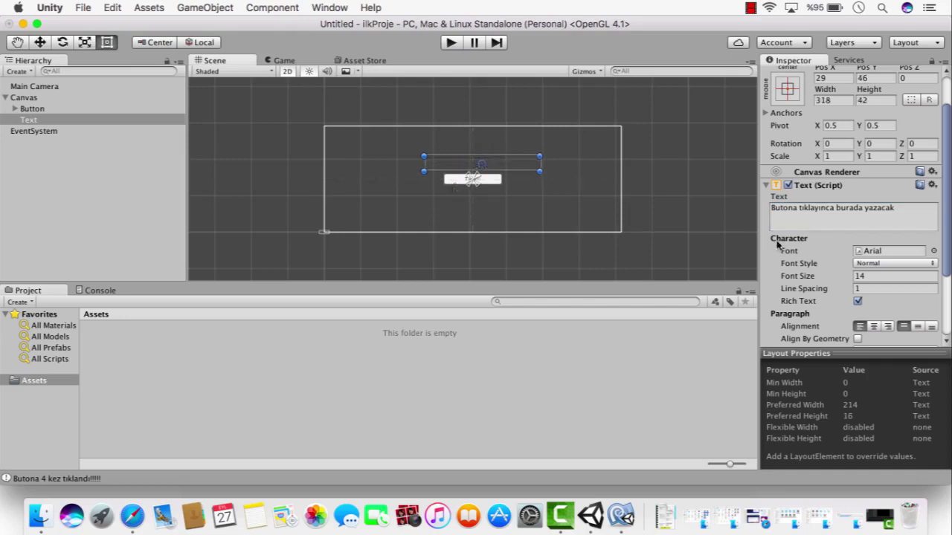
left_click(863, 276)
type("20")
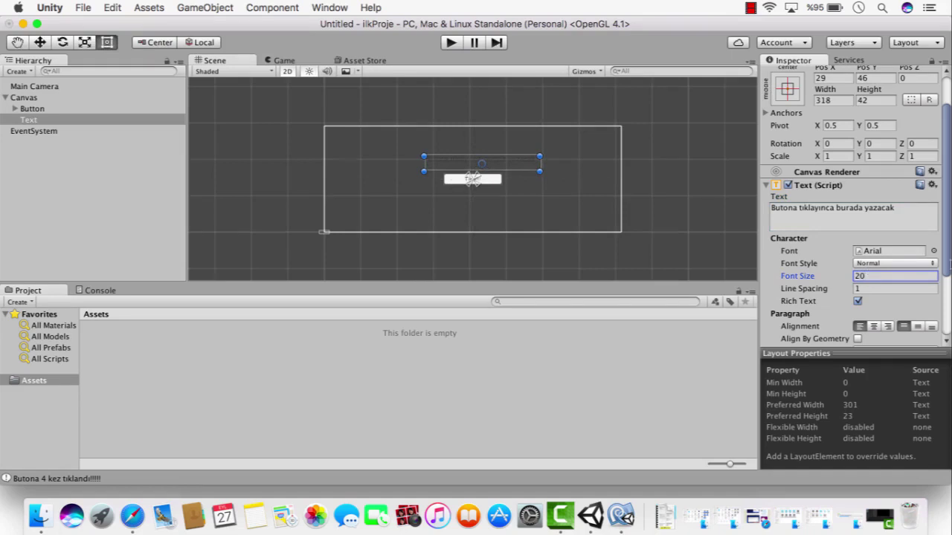
left_click_drag(424, 157, 414, 157)
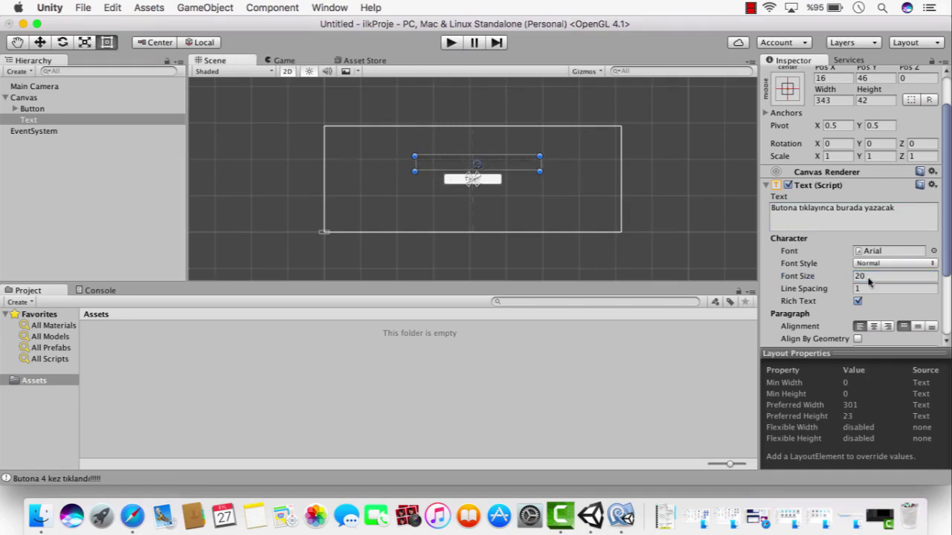
left_click_drag(947, 269, 947, 325)
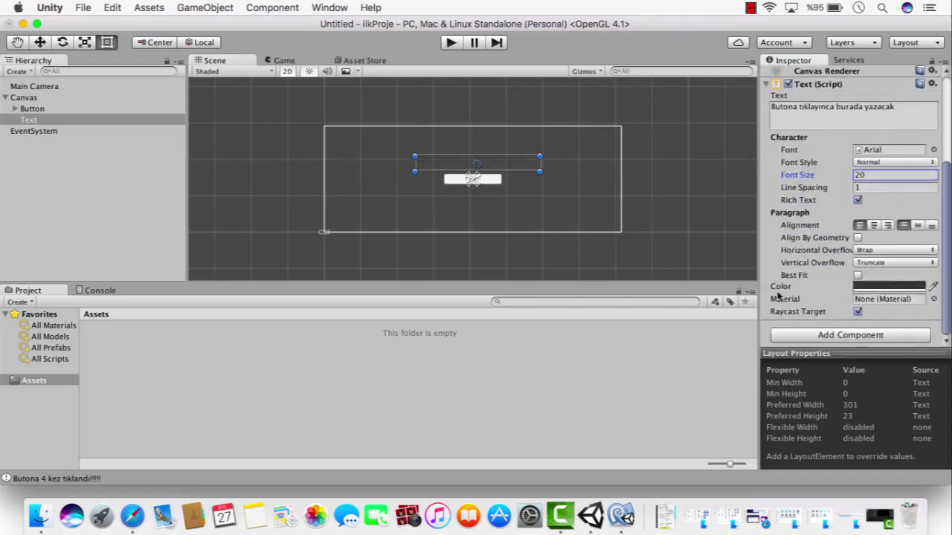
Step: Pick white in the Text's colour picker and edit its alpha, blue, green and red values
left_click(870, 289)
left_click_drag(55, 138, 12, 68)
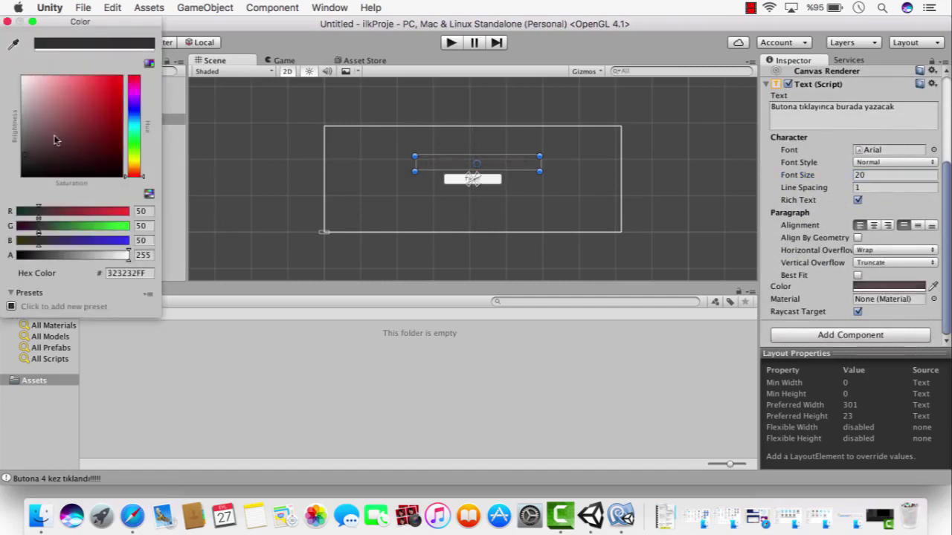
left_click(144, 255)
type("0")
left_click(142, 240)
type("0")
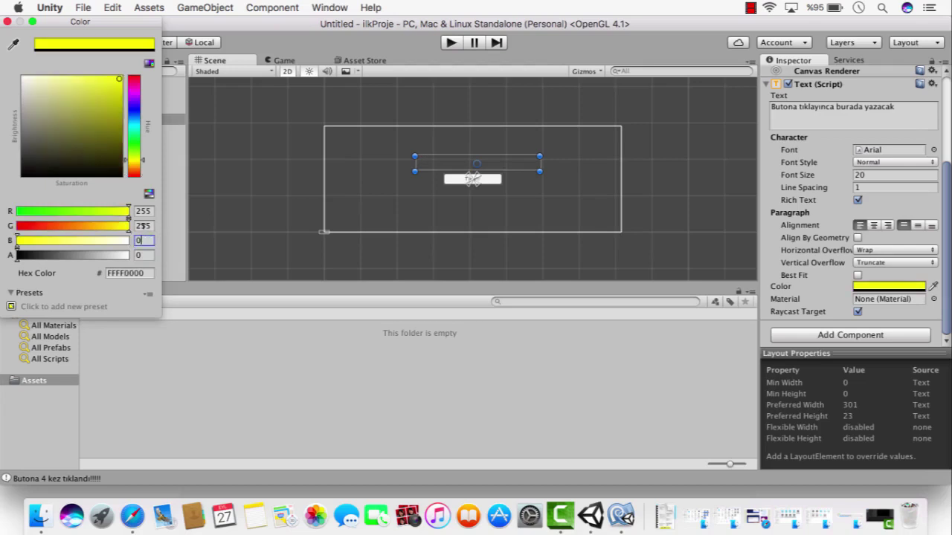
left_click(144, 226)
type("0")
left_click(143, 211)
type("0")
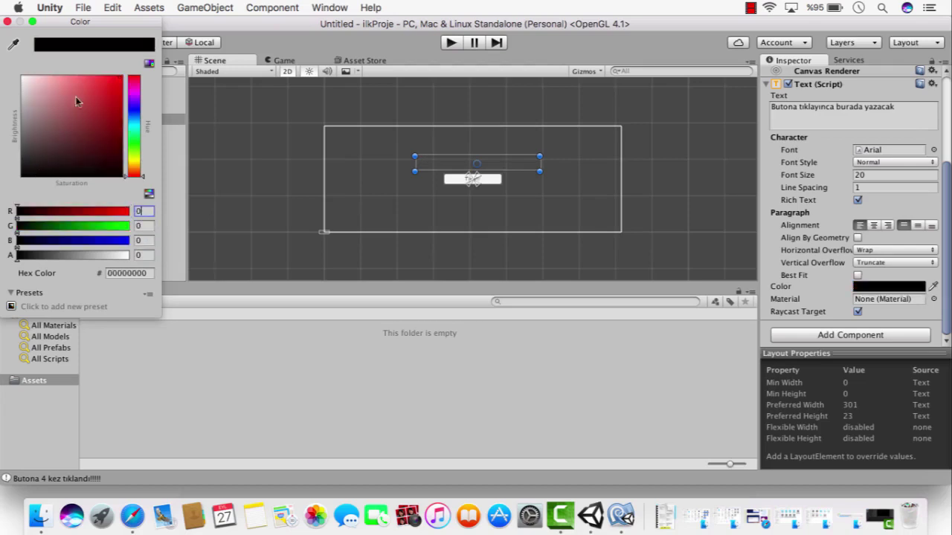
type("55")
Step: Set the red, green and alpha channels to 255 for fully opaque white text
left_click(144, 225)
type("255")
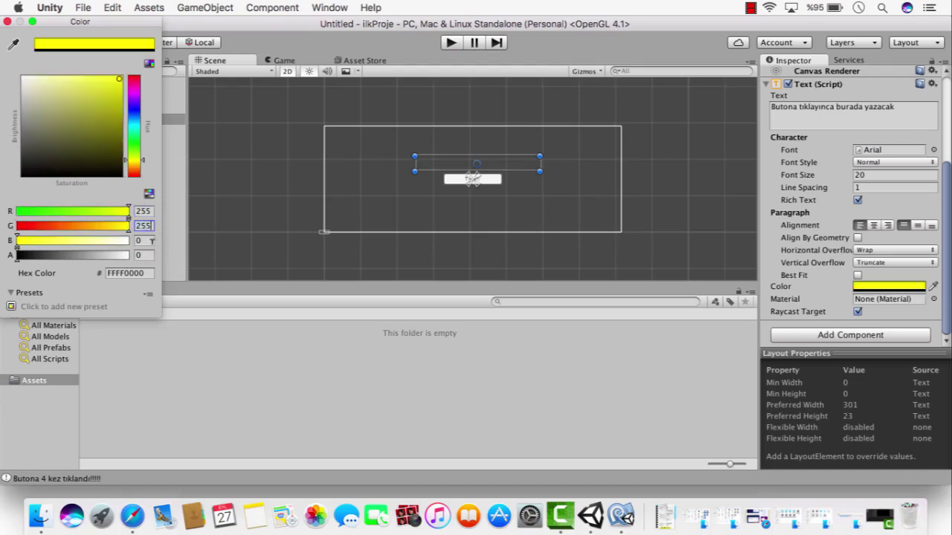
left_click(141, 240)
type("255")
left_click(141, 255)
type("255")
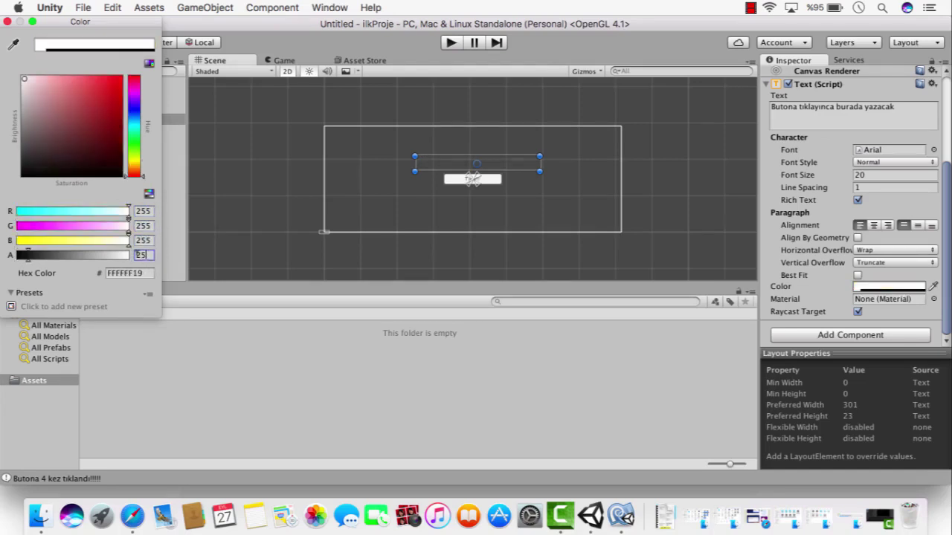
left_click(276, 234)
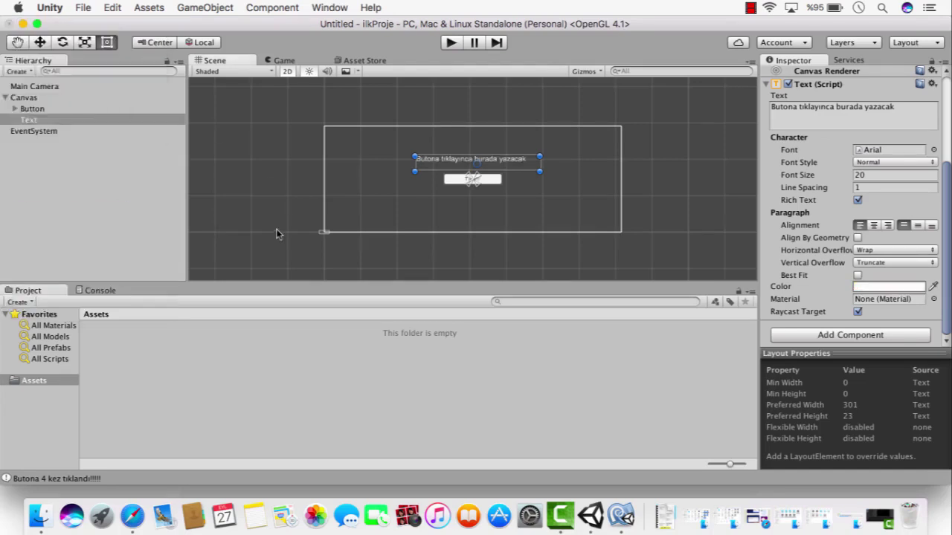
Step: Preview the white label in the Game view, then return to the Scene view
left_click(281, 62)
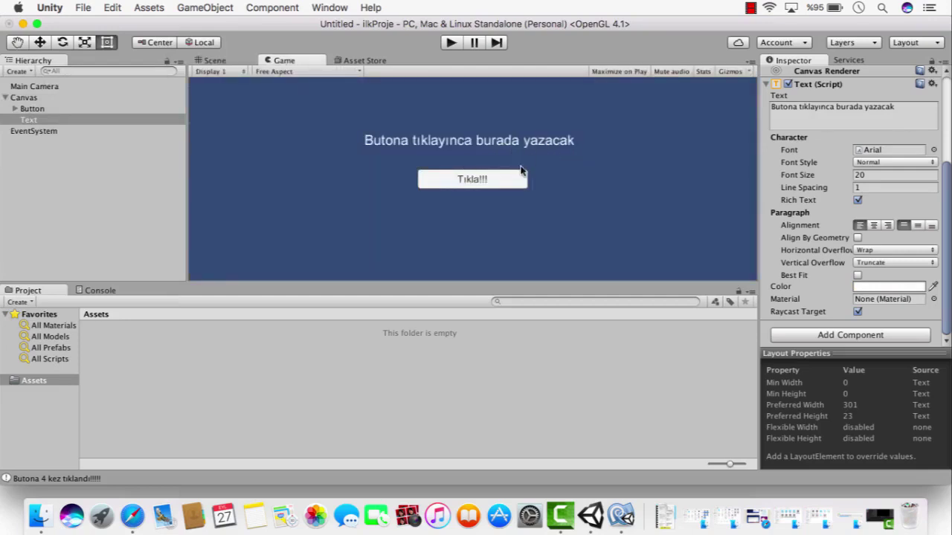
left_click(210, 61)
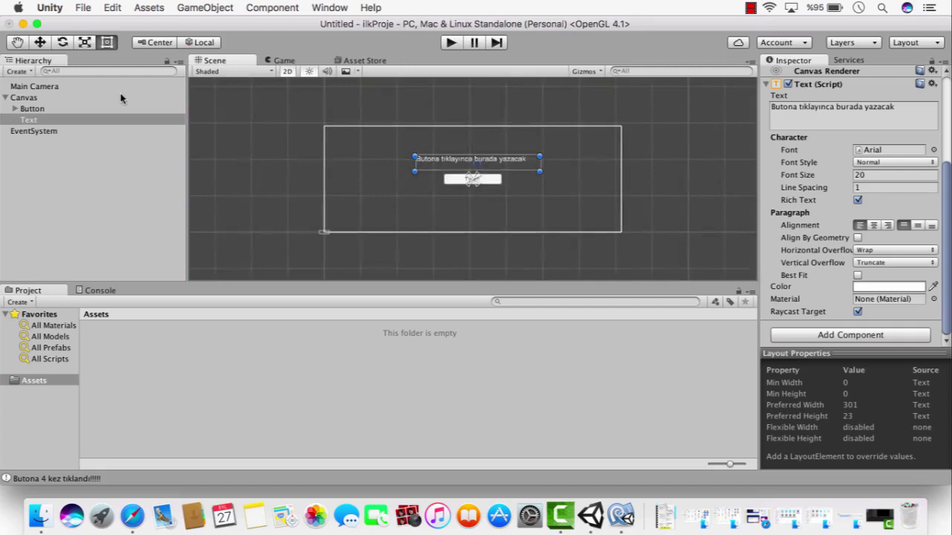
left_click(28, 164)
Step: Create an empty GameObject and name it oyunYoneticisi
left_click(21, 72)
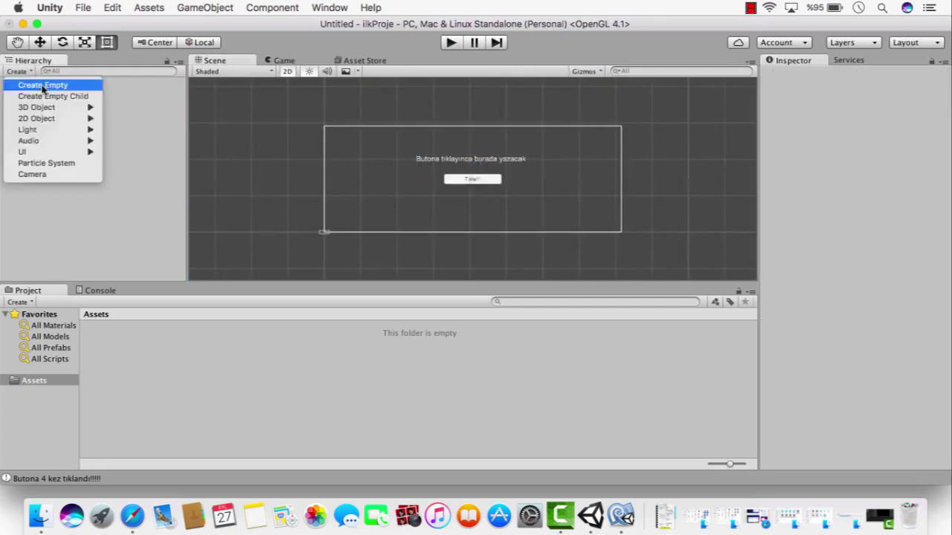
left_click(45, 88)
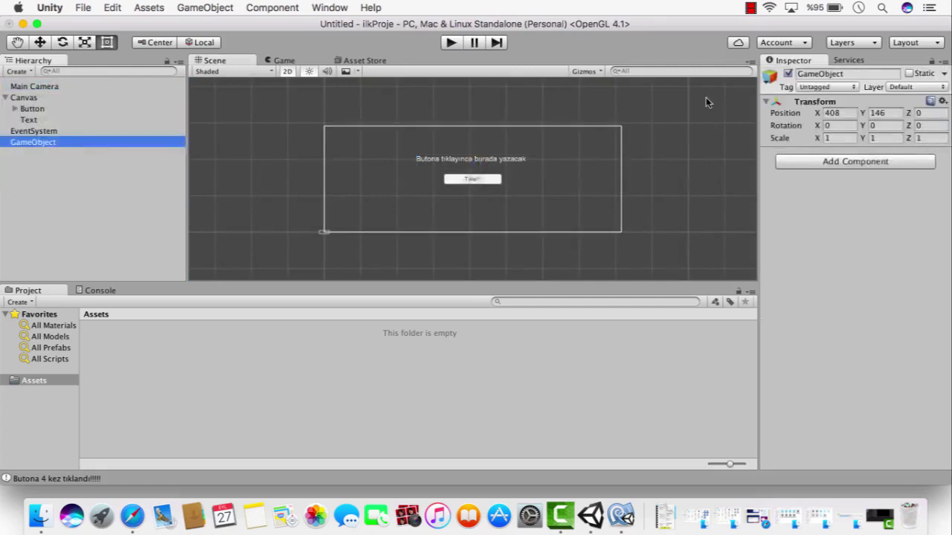
left_click(865, 73)
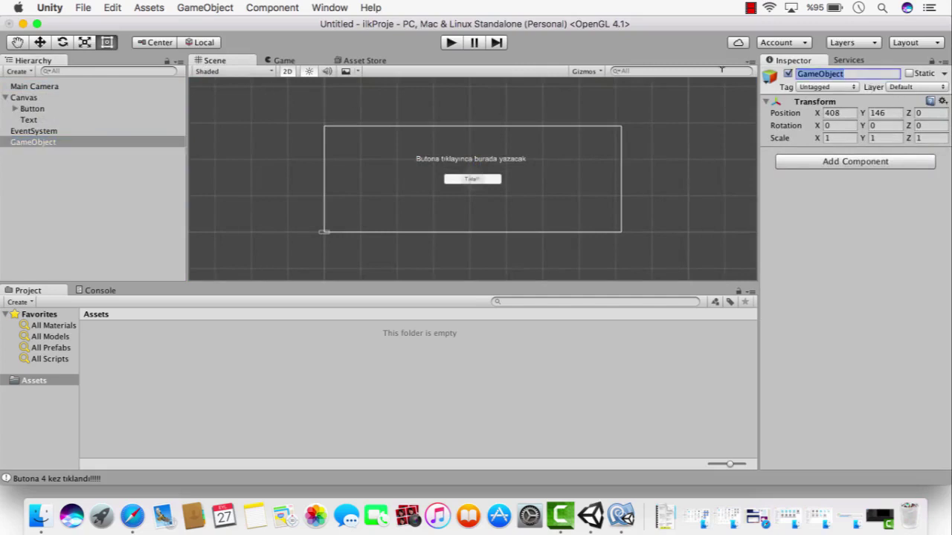
type("oyunYoneticis")
type("icis")
key("Return")
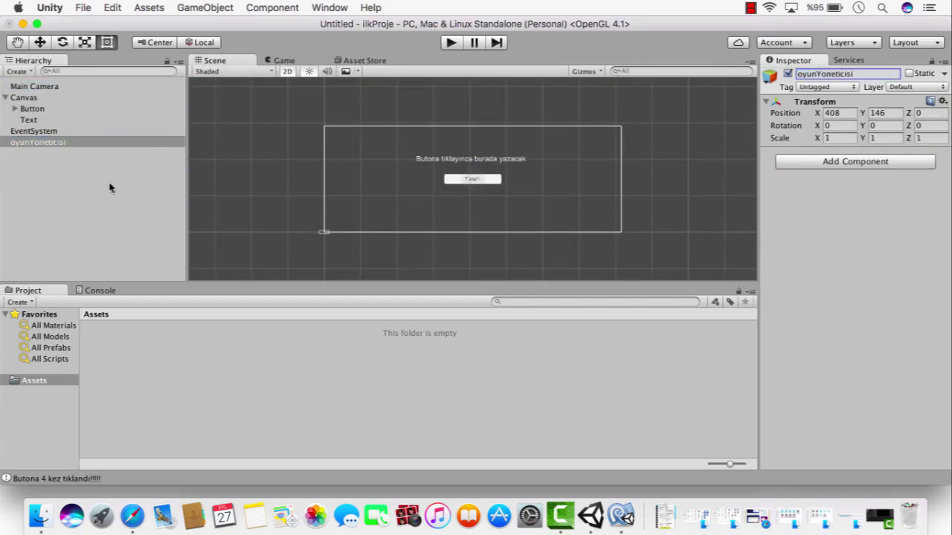
left_click(109, 188)
left_click(41, 142)
Step: Rename the canvas label Text object to ekranCiktisi
left_click(30, 119)
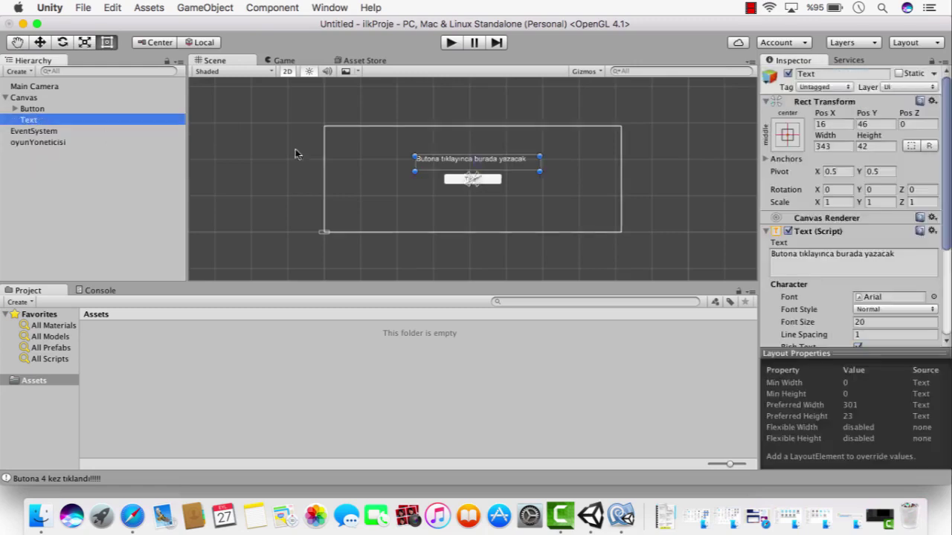
left_click(824, 75)
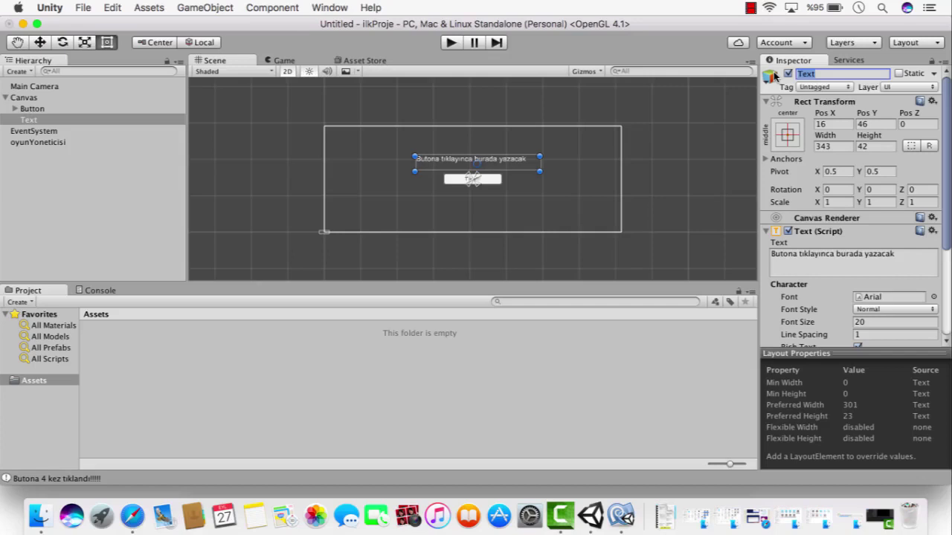
type("ekranCiktisi")
key("Return")
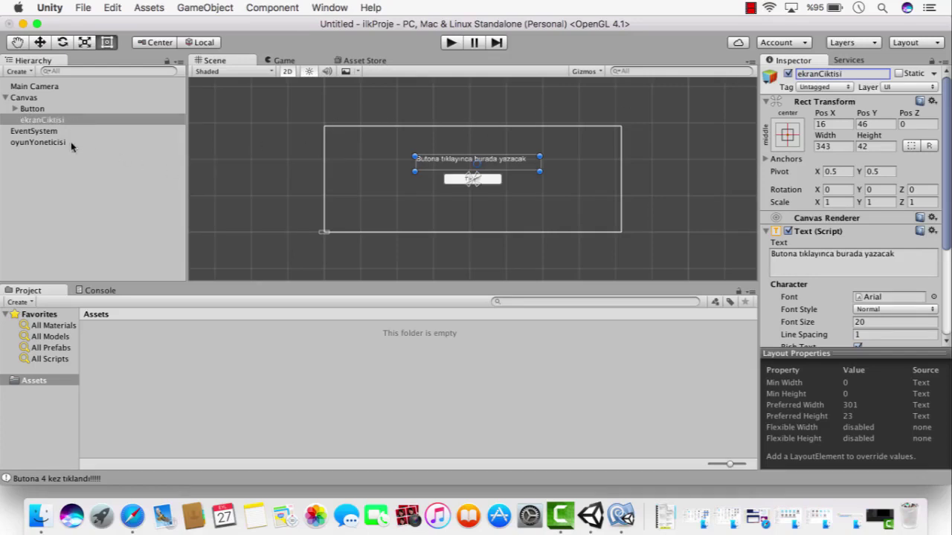
left_click(76, 179)
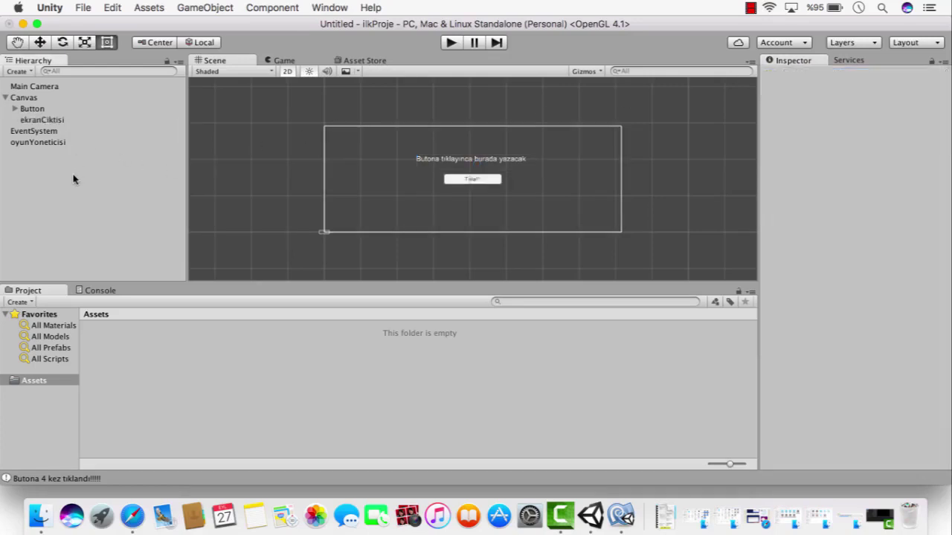
Step: Rename the Button's child Text to butonYazisi and the Button to buton
left_click(14, 109)
left_click(37, 119)
left_click(826, 74)
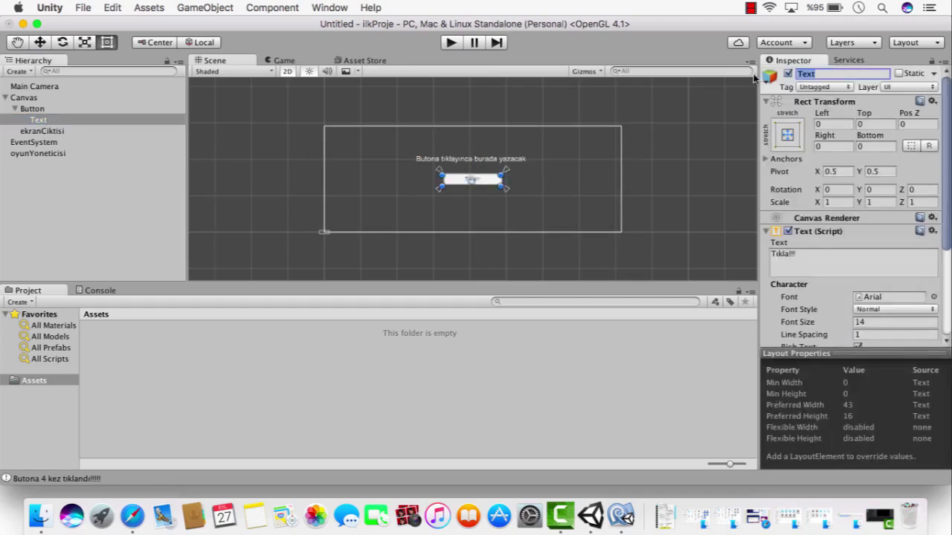
type("butonYazisi")
key("Return")
left_click(59, 108)
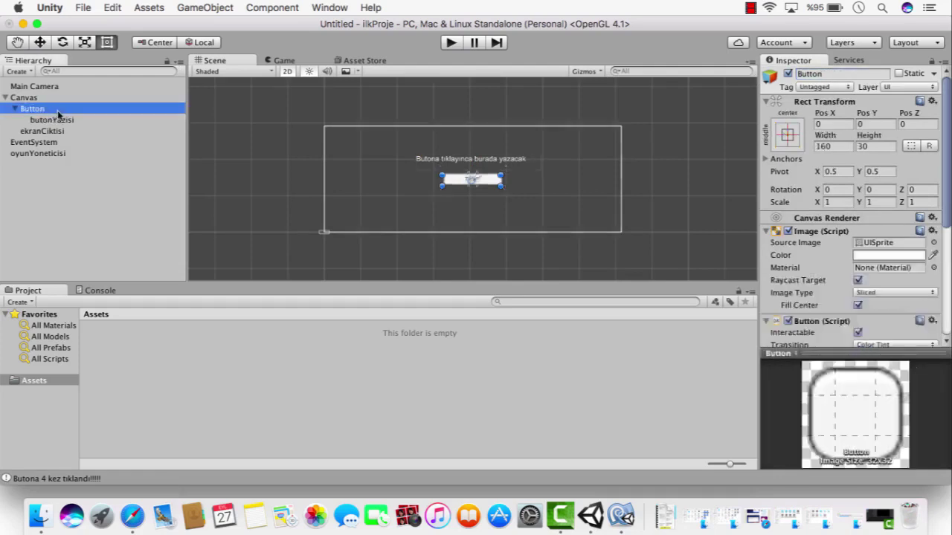
left_click(838, 75)
type("buton")
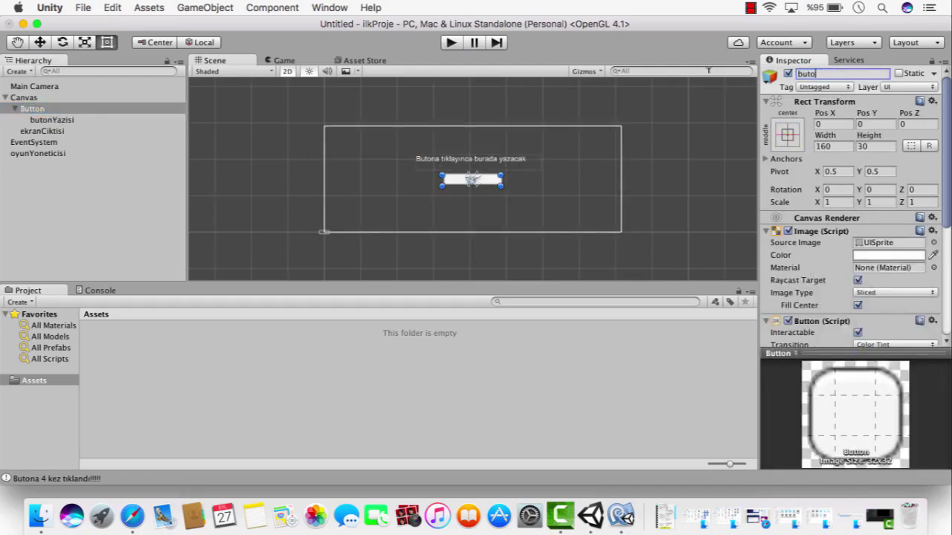
key("Return")
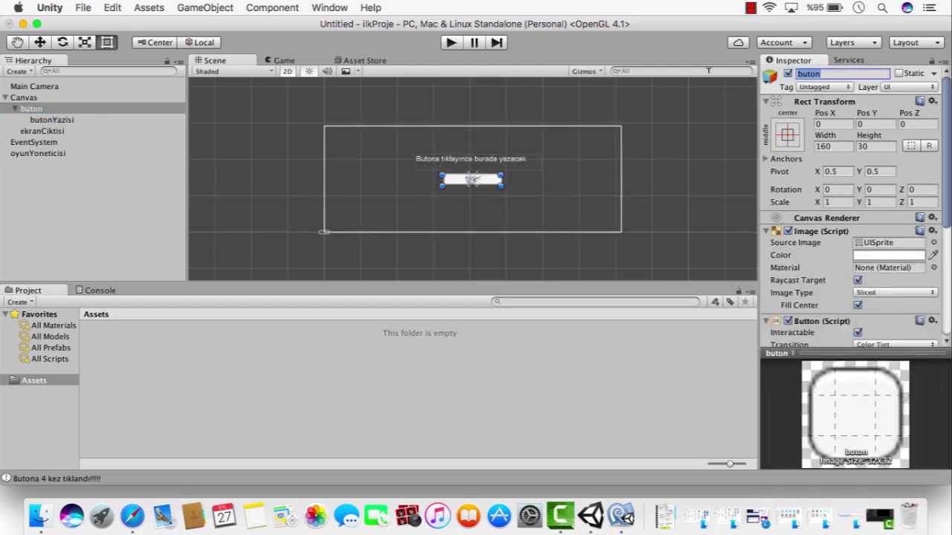
left_click(82, 195)
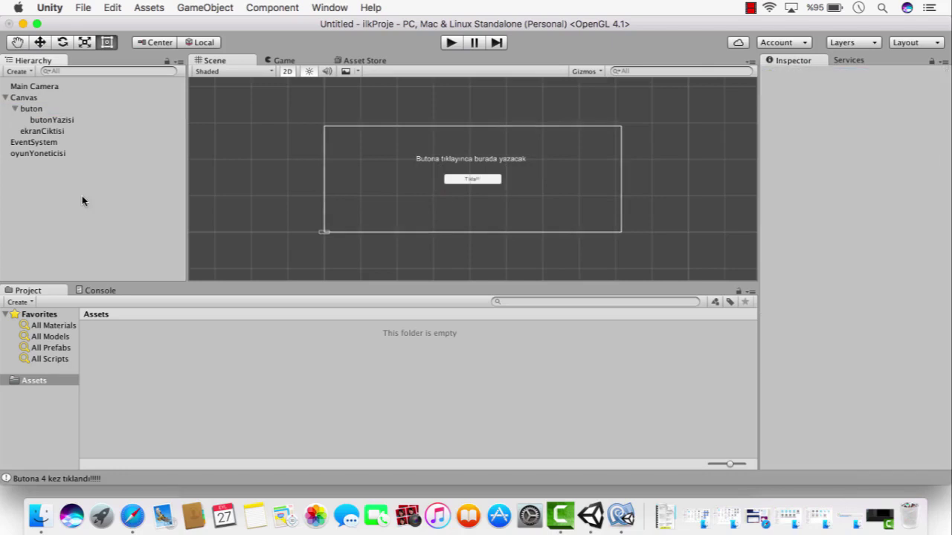
Step: Attach a new C# script named oyunYoneticisi to the oyunYoneticisi object
left_click(51, 154)
left_click(818, 168)
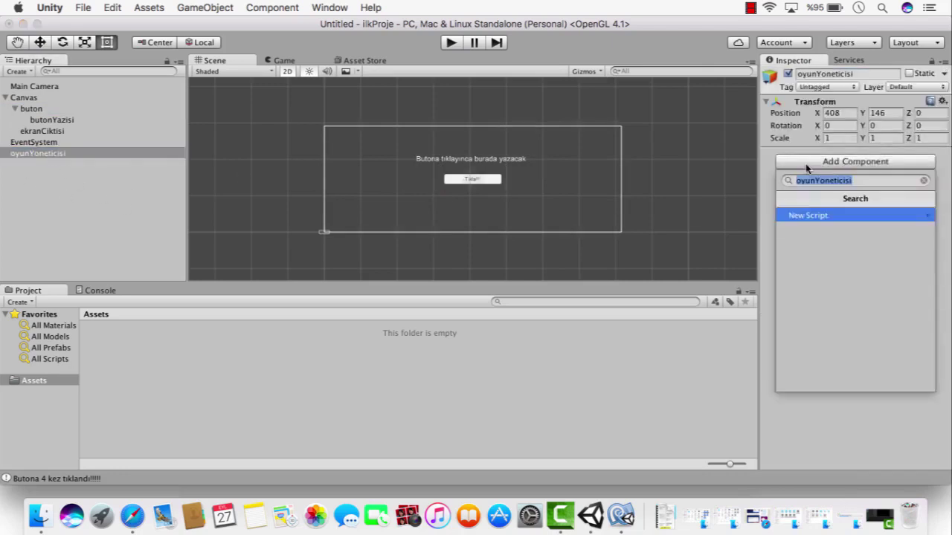
key("Return")
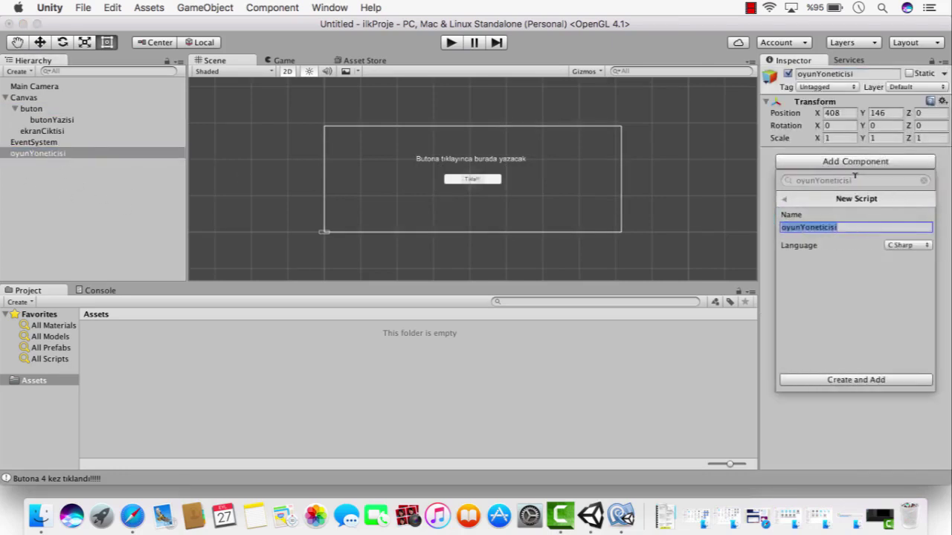
key("Return")
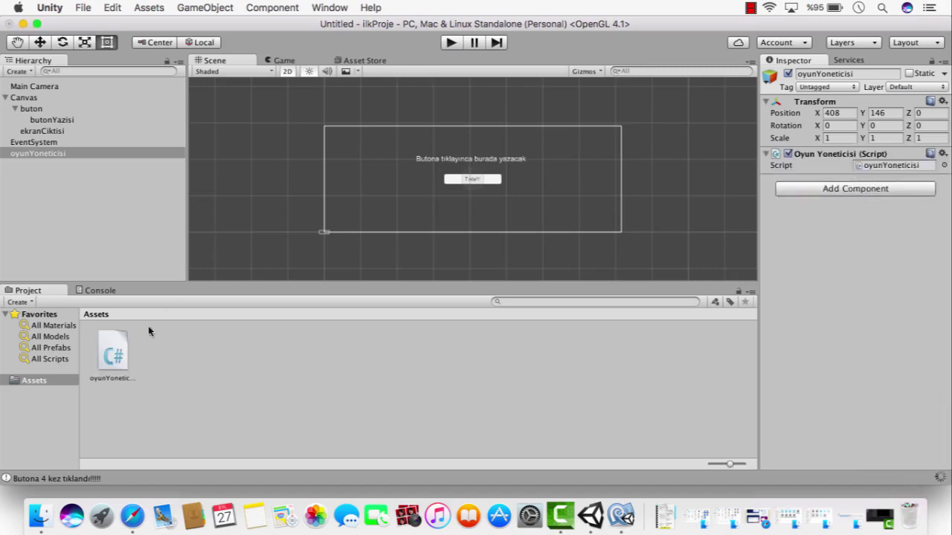
Step: Open oyunYoneticisi.cs in MonoDevelop and delete the default Start and Update methods with their comments
double_click(885, 166)
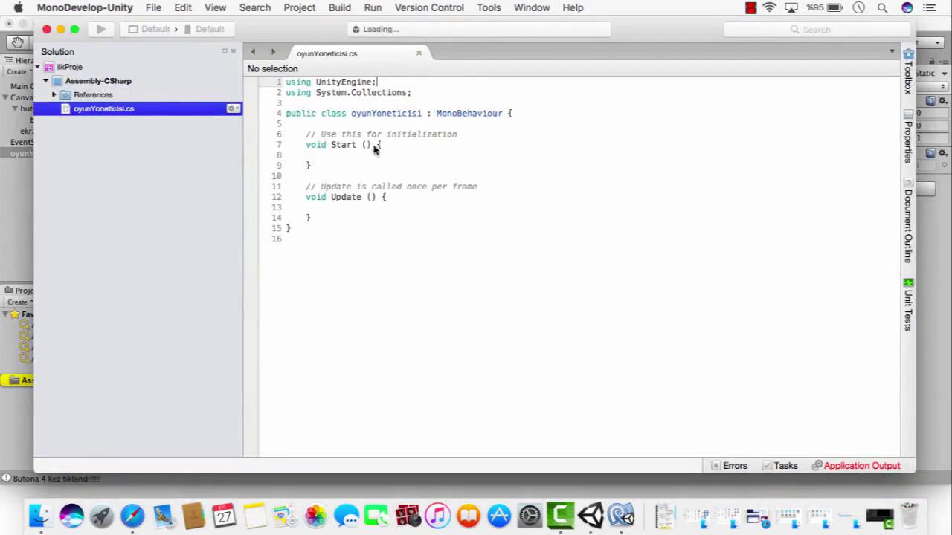
mouse_move(311, 217)
left_mouse_down()
mouse_move(292, 156)
mouse_move(505, 144)
mouse_move(294, 127)
left_mouse_up()
left_click(473, 143)
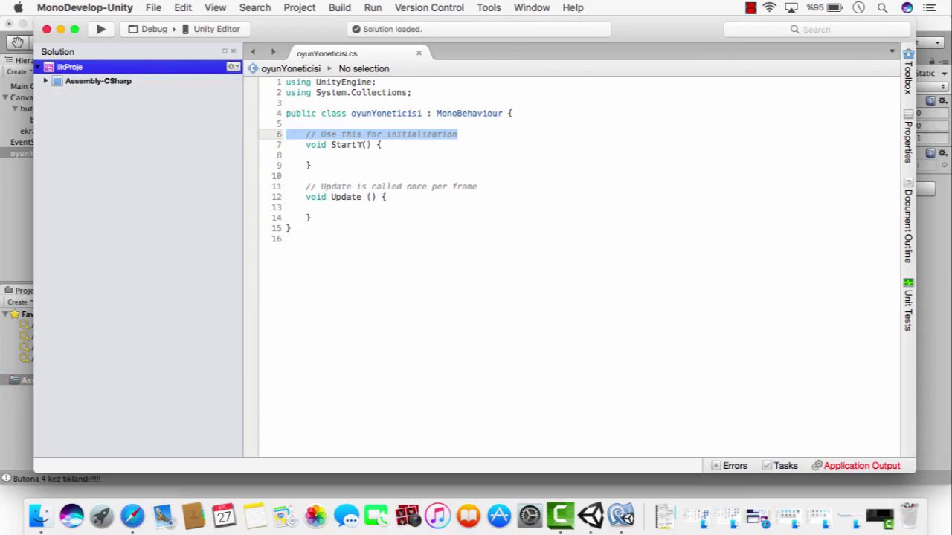
left_click_drag(316, 217, 279, 131)
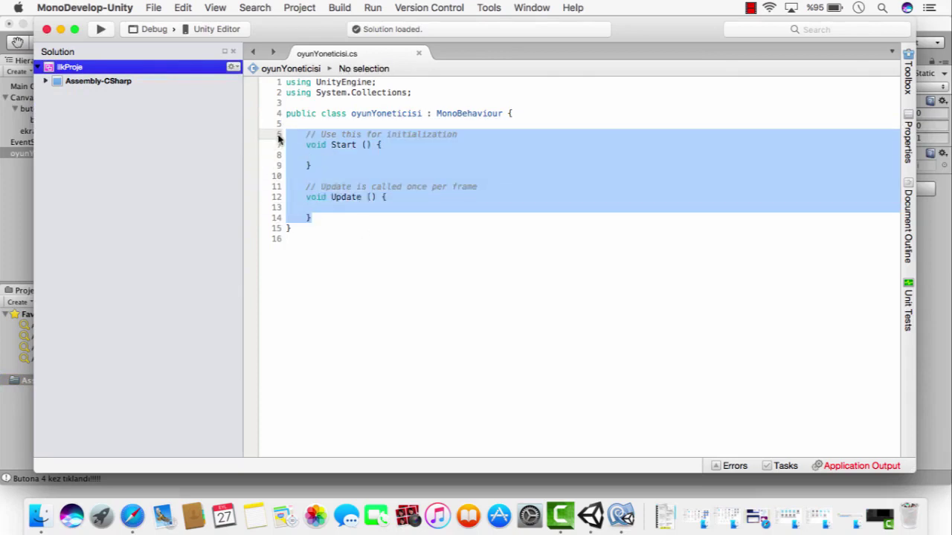
key("BackSpace")
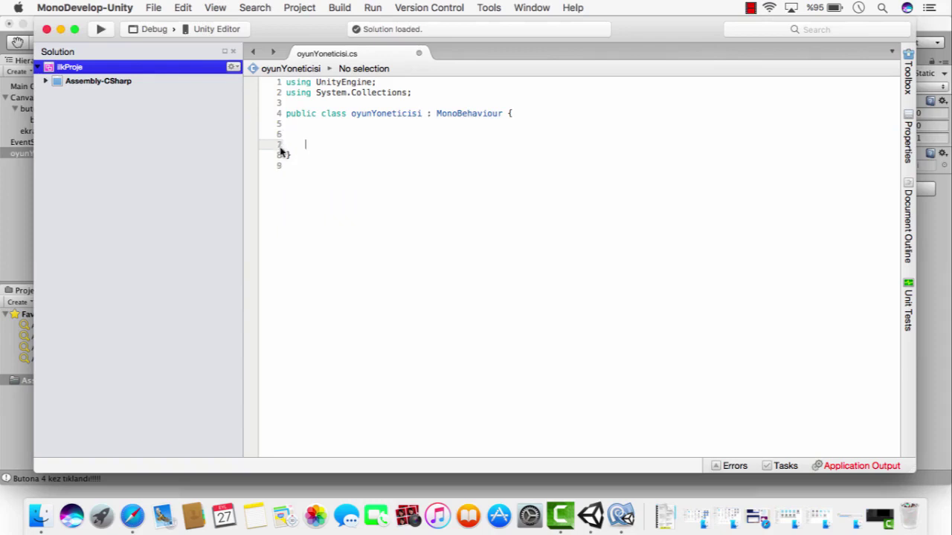
key("Return")
key("Return")
left_click(311, 134)
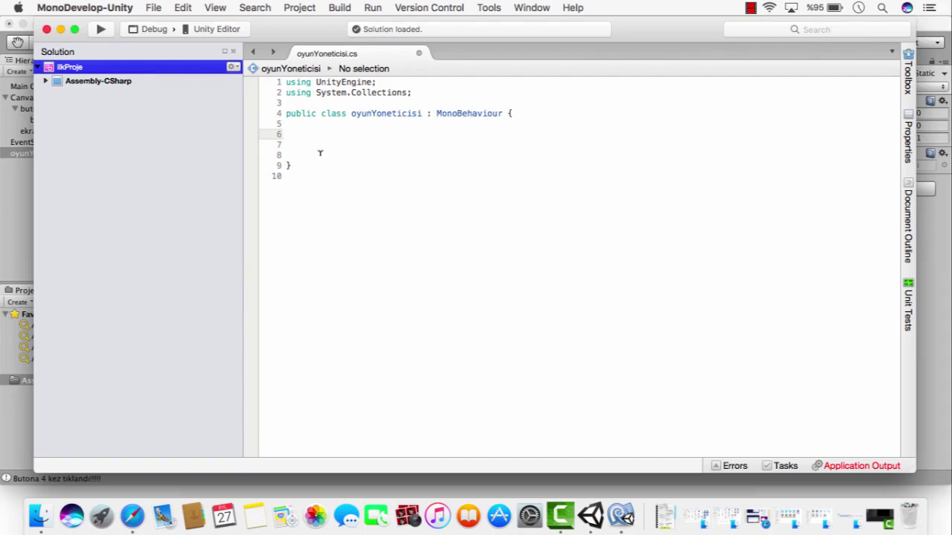
Step: Type 'public Text' on line 6 inside the empty class body
type("in")
key("BackSpace")
key("BackSpace")
type("public")
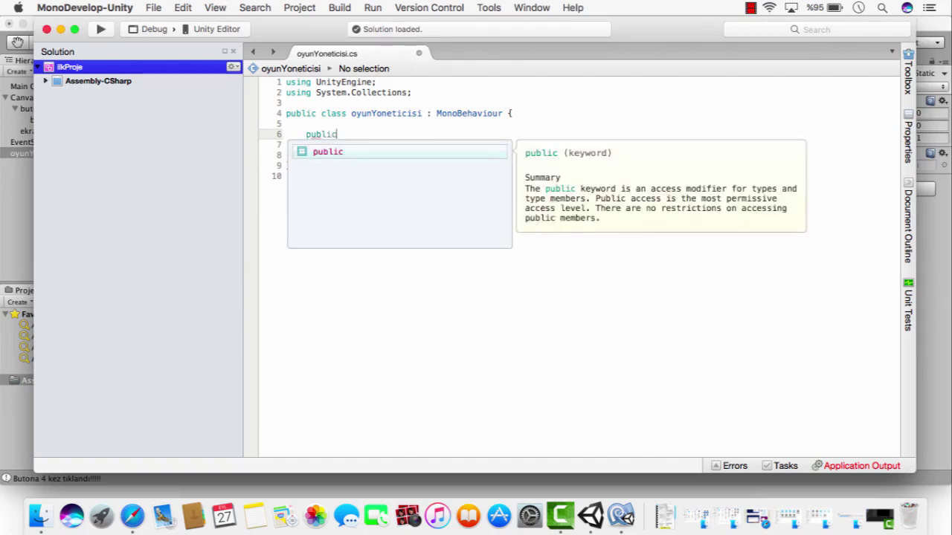
type(" Text")
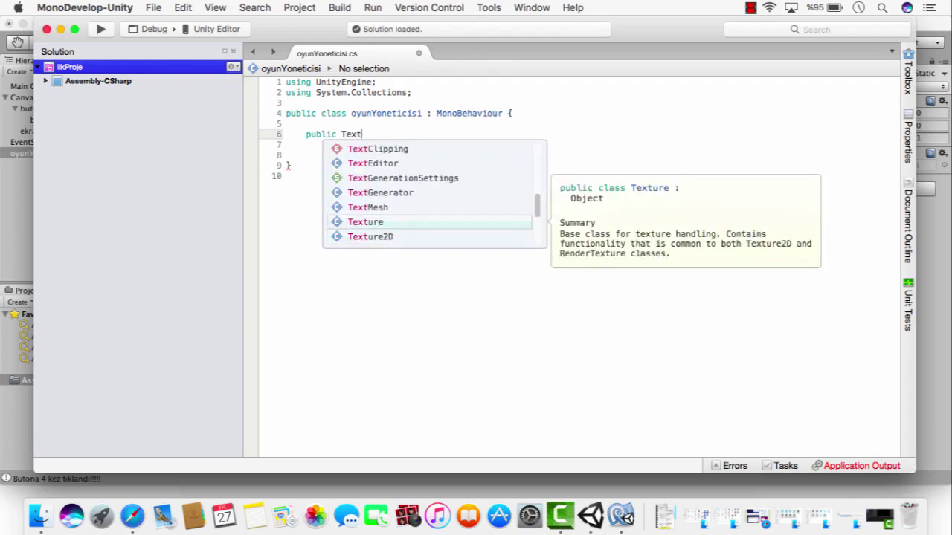
double_click(344, 133)
scroll(376, 192, "down", 2)
scroll(376, 190, "up", 2)
scroll(376, 192, "up", 3)
scroll(377, 198, "up", 2)
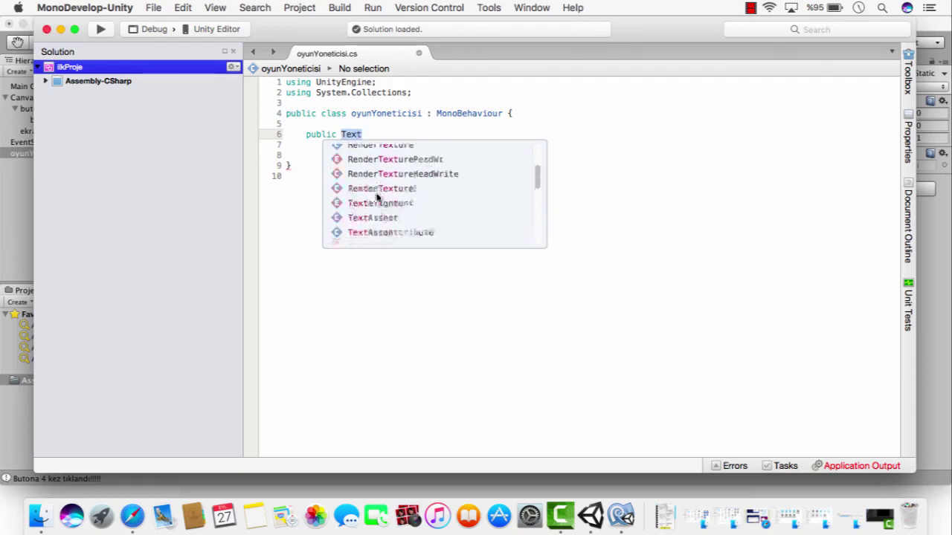
scroll(377, 195, "down", 3)
scroll(377, 197, "down", 2)
scroll(378, 186, "down", 2)
scroll(380, 177, "down", 2)
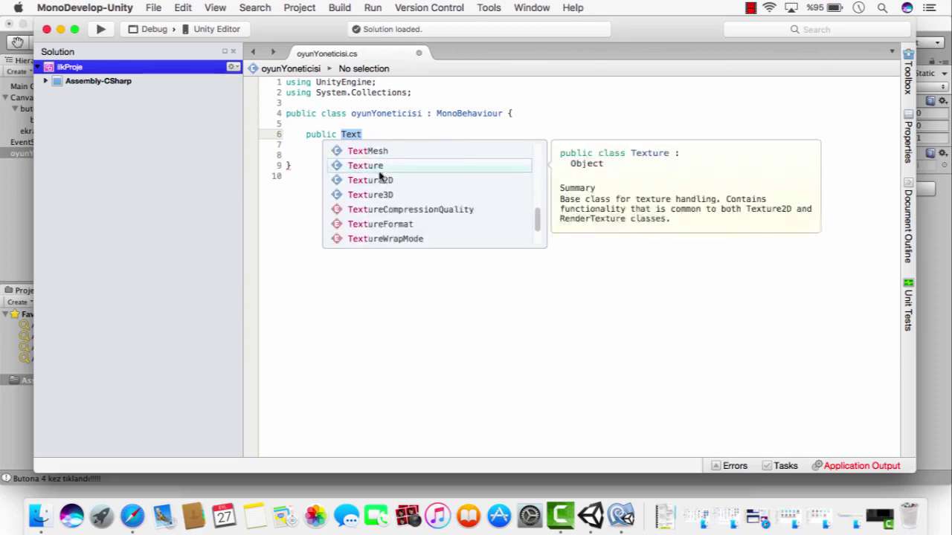
scroll(378, 201, "down", 2)
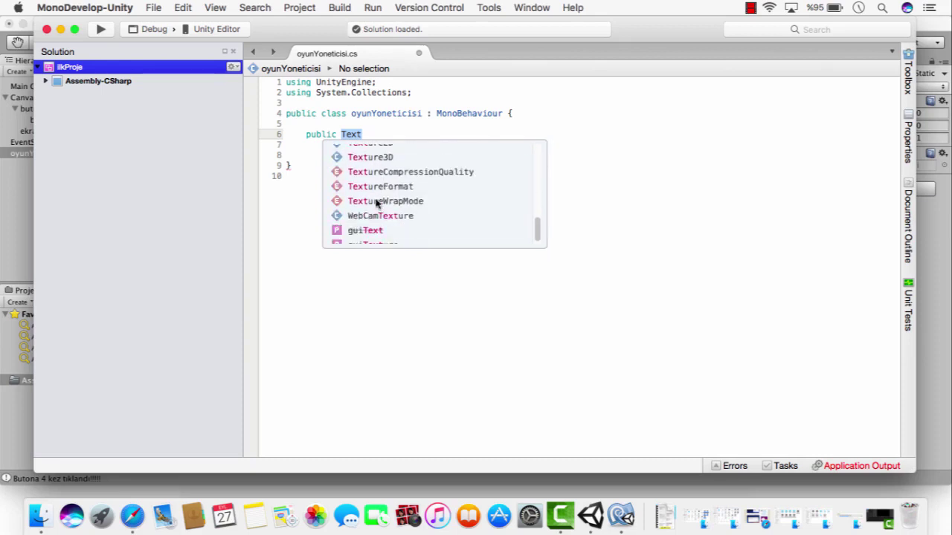
scroll(374, 171, "up", 2)
scroll(374, 174, "up", 2)
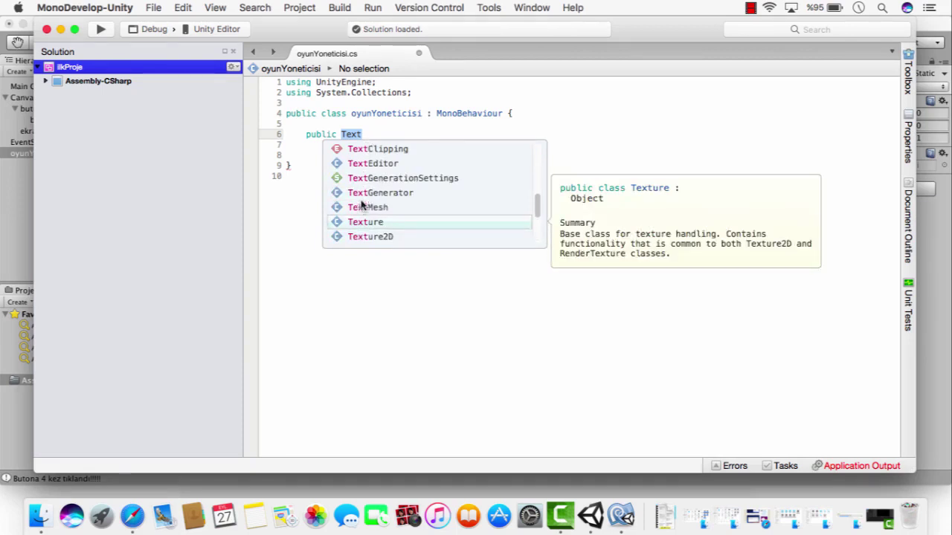
Step: Replace 'Text' with 'UI' so line 6 reads 'public UI'
left_click_drag(361, 134, 303, 133)
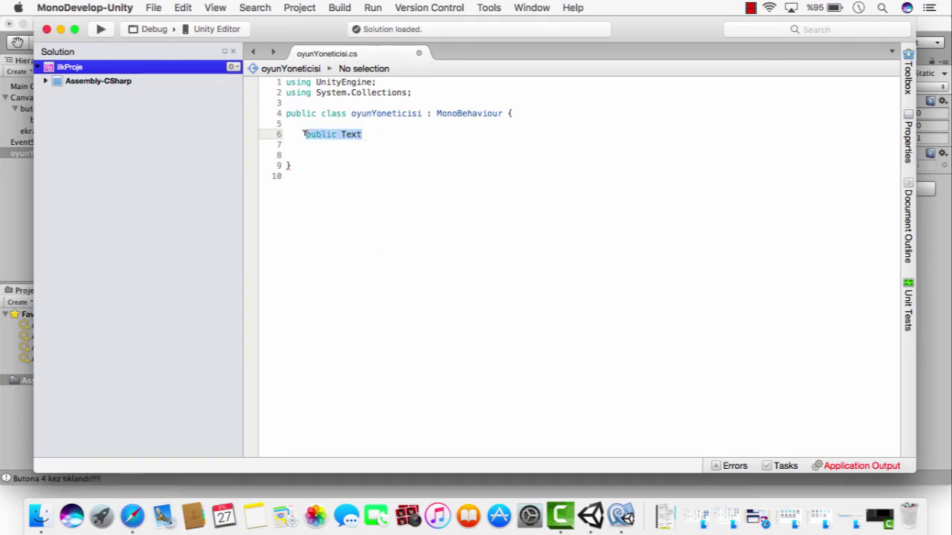
left_click(365, 138)
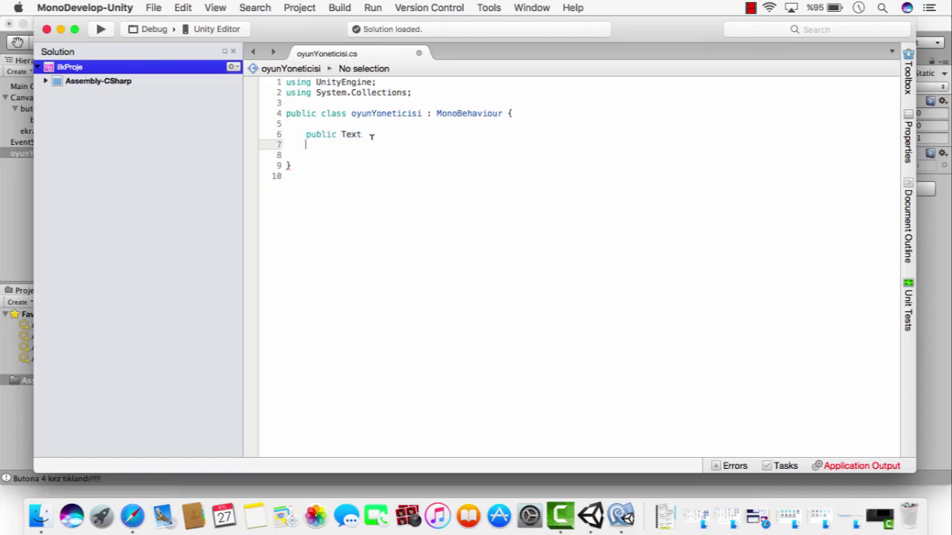
left_click_drag(364, 134, 343, 135)
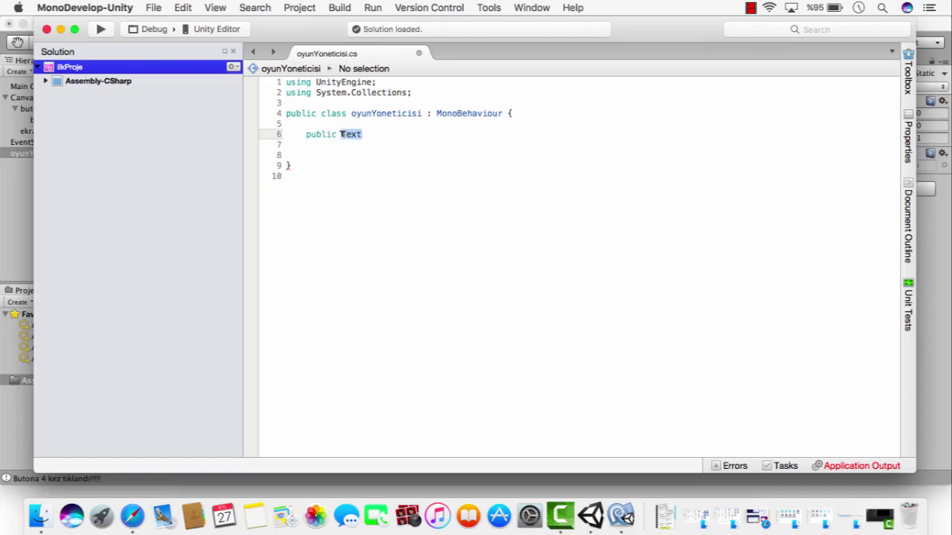
type("UI")
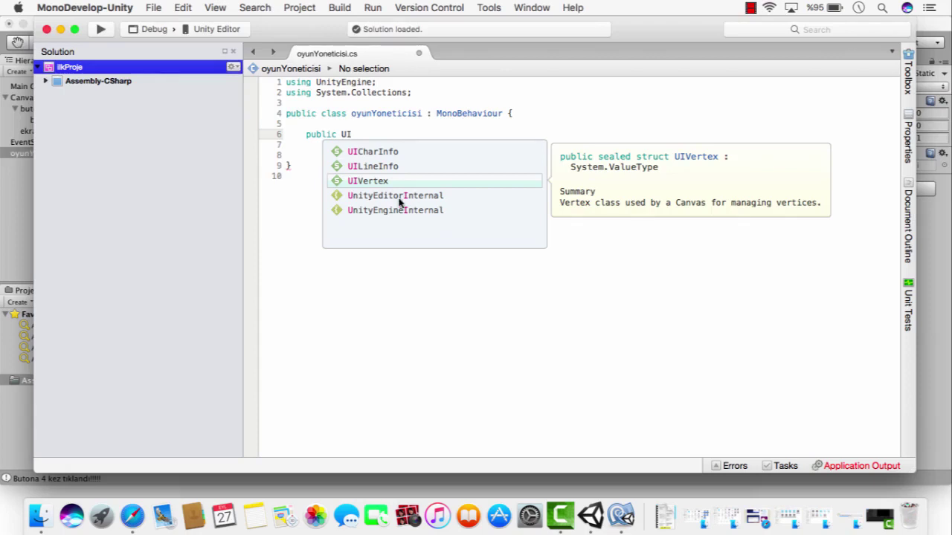
left_click(349, 246)
left_click(362, 134)
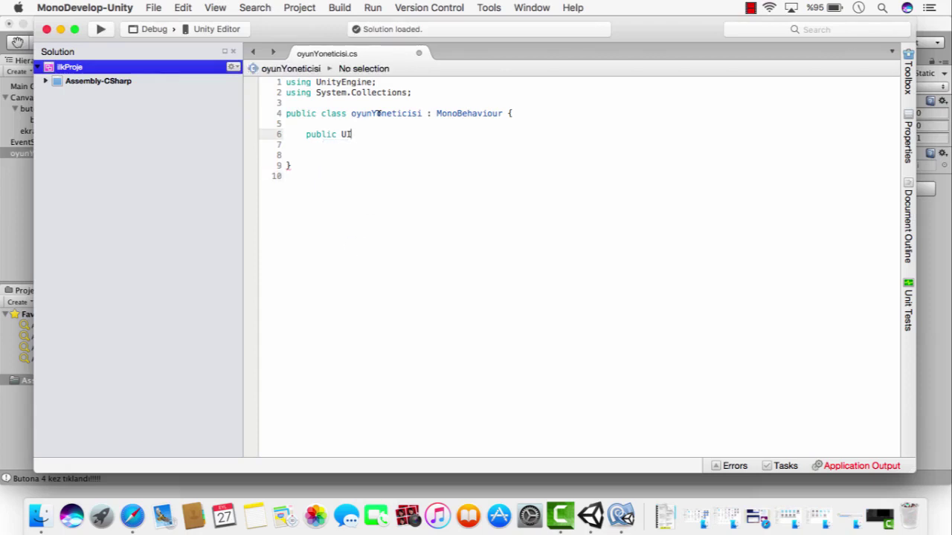
Step: Remove the UI type name from the public field on line 6
double_click(345, 134)
key("BackSpace")
left_click(341, 145)
Step: Add three // comments noting a Text object was wanted but Text lives under UnityEngine's UI
key("Return")
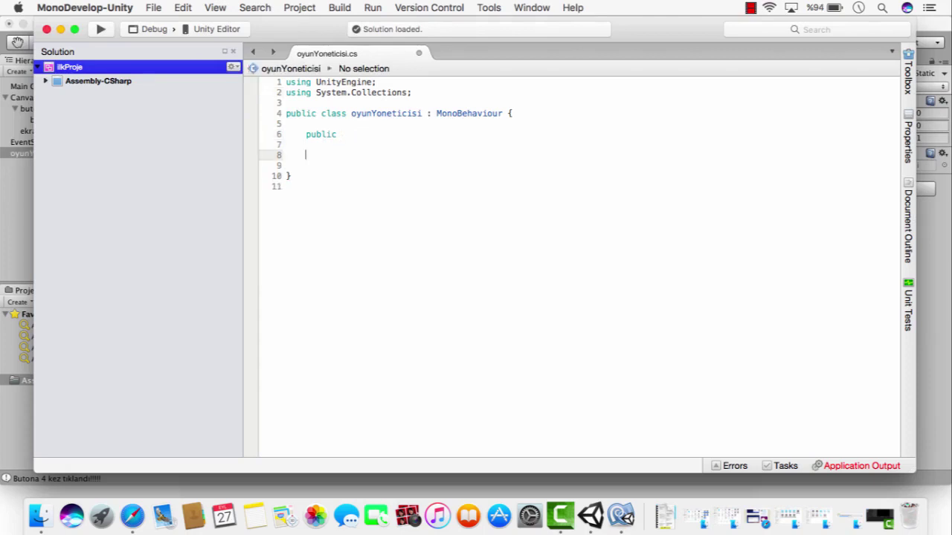
type("//Text s")
type("ınıfından ")
type("bir ob")
key("BackSpace")
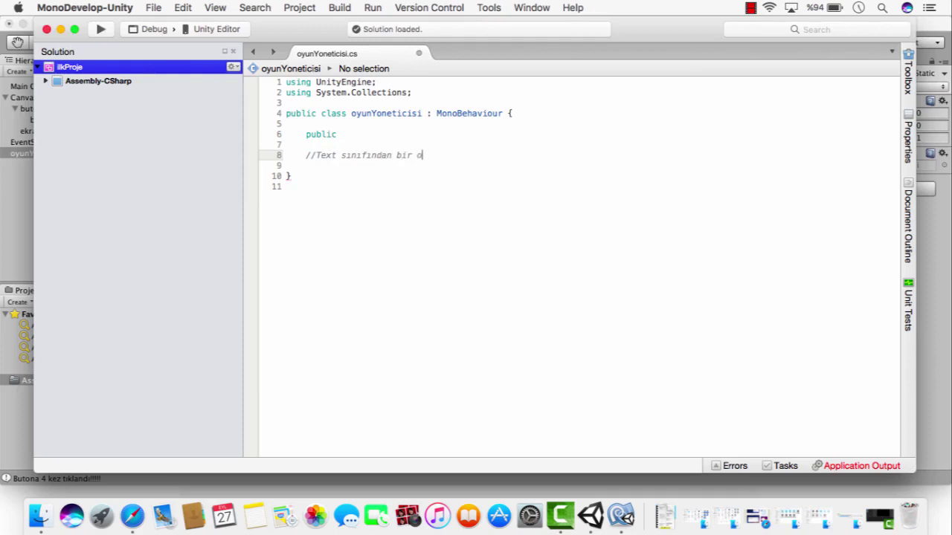
type("bje")
key("BackSpace")
key("BackSpace")
key("BackSpace")
key("BackSpace")
key("BackSpace")
type("Text obje")
type("si yaratmak is")
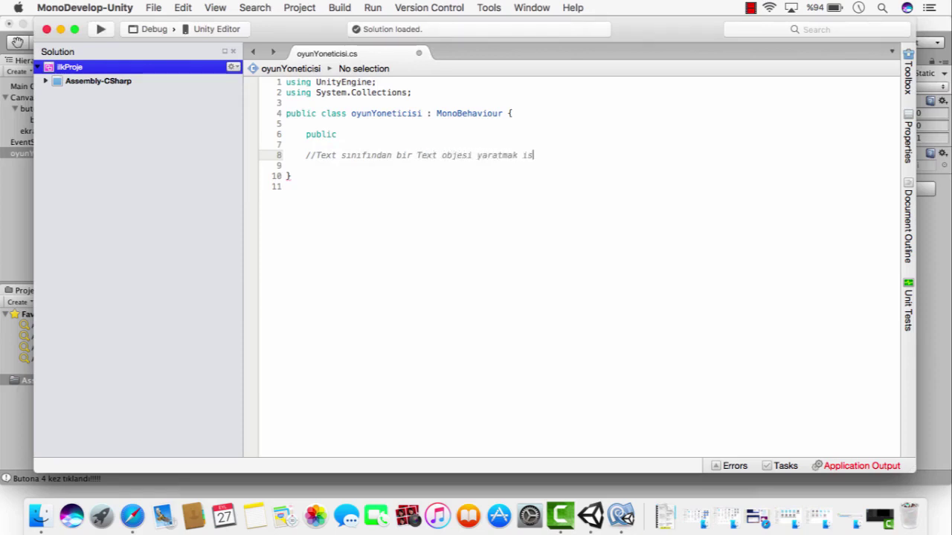
type("tedik")
key("Return")
type("//a")
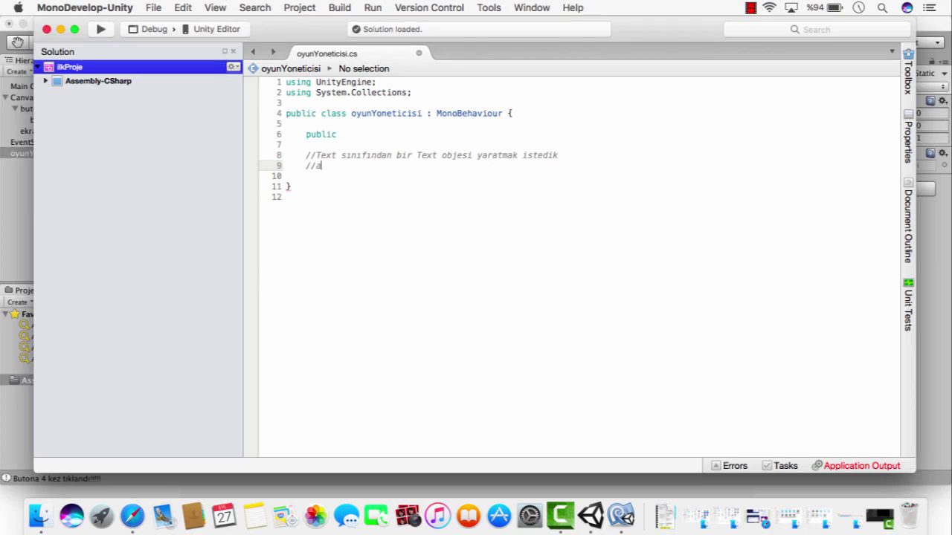
type("ncak Text ob")
type("jesi yok.")
key("Return")
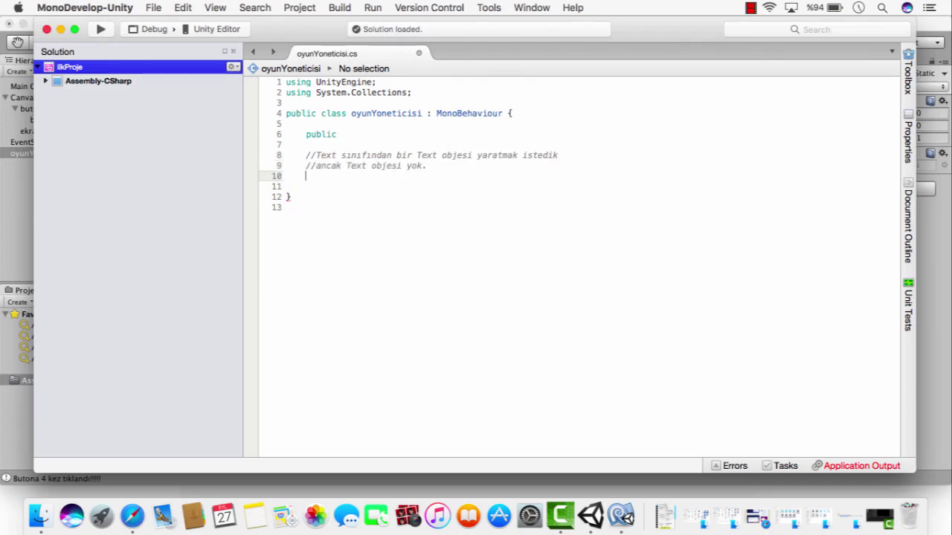
type("//Text U")
type("nityEngi")
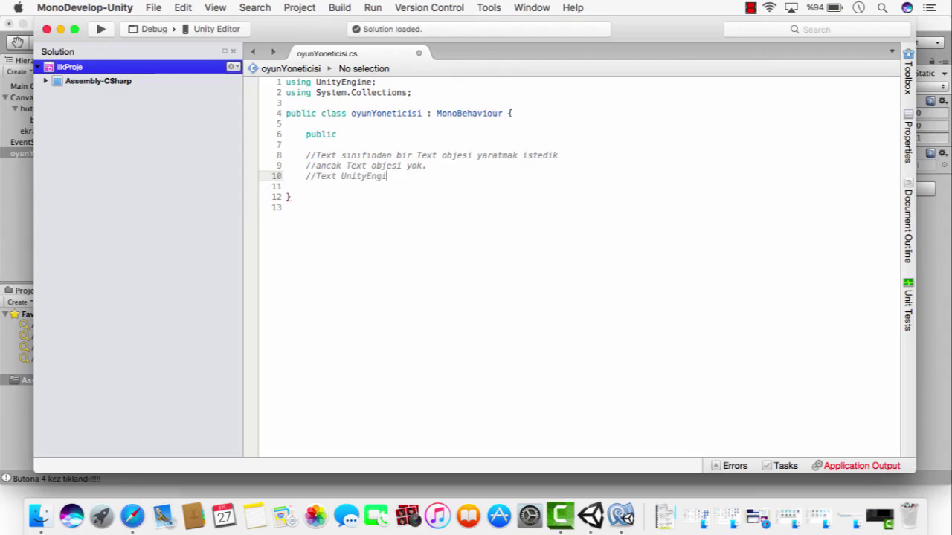
type("n")
key("BackSpace")
type("de UI ")
type("sınıf")
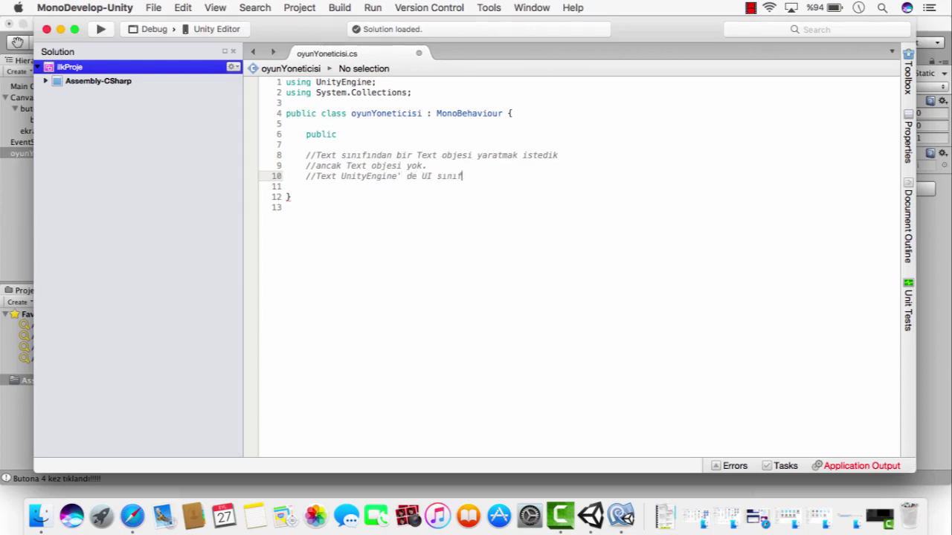
type("ının altındadır")
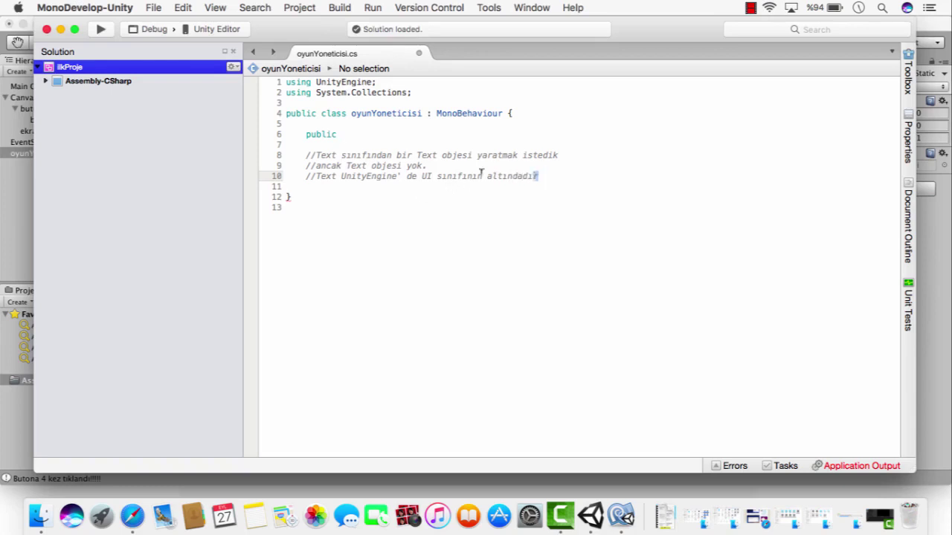
left_click_drag(537, 176, 267, 156)
Step: Replace the comments with a 'using UnityEngine.UI;' import after line 2
key("BackSpace")
left_click(423, 94)
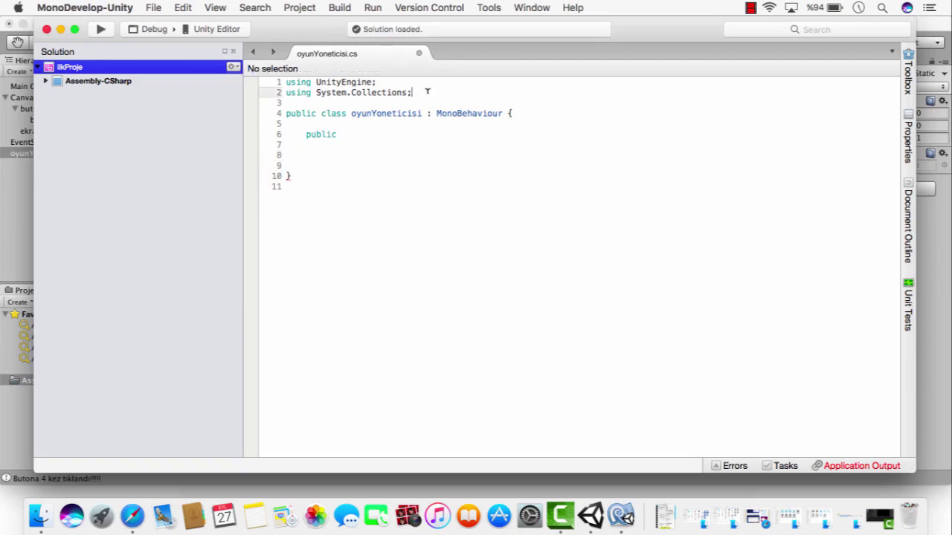
key("Return")
type("usin")
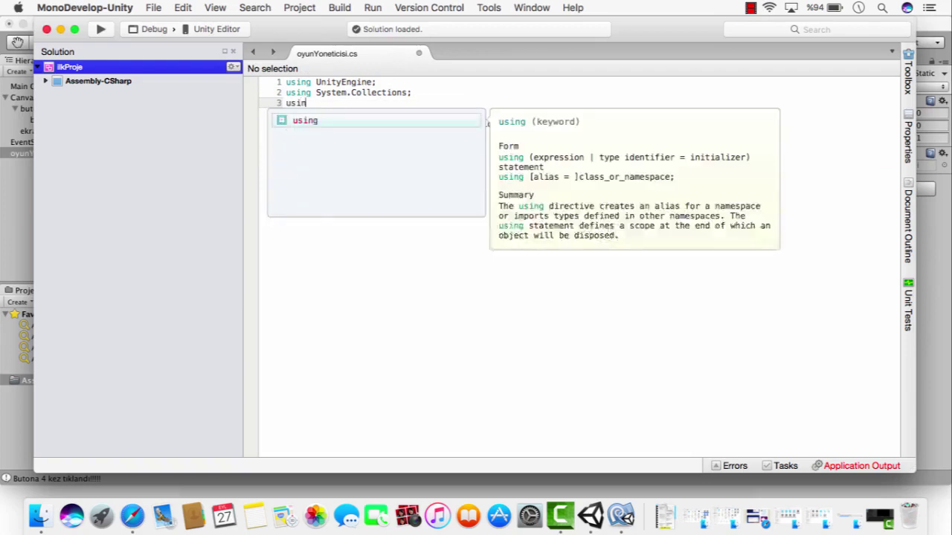
type("g Un")
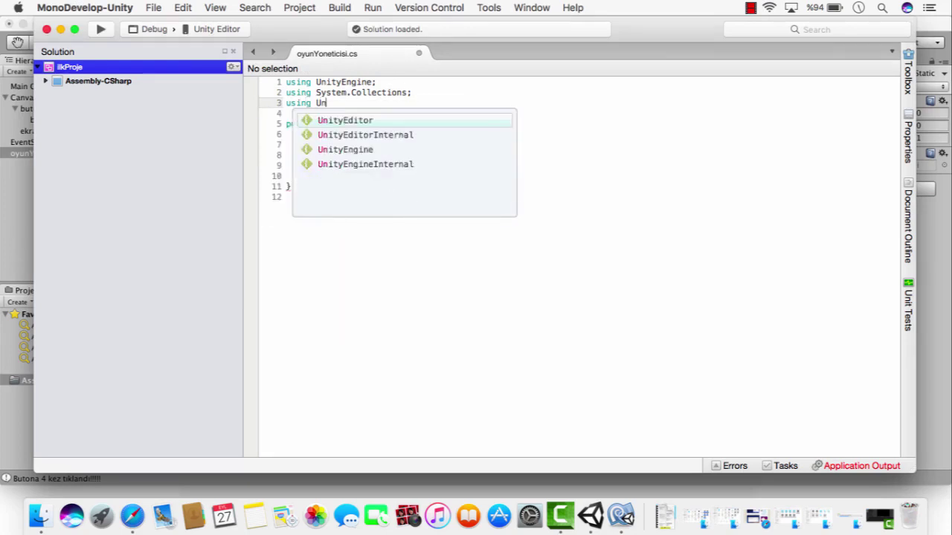
key("Down")
key("Down")
key("Return")
type(".U")
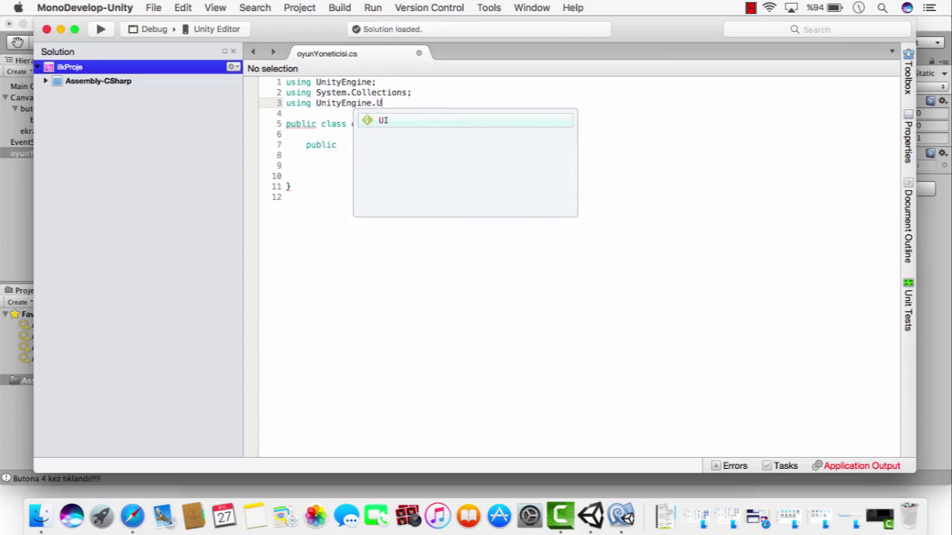
type("I;")
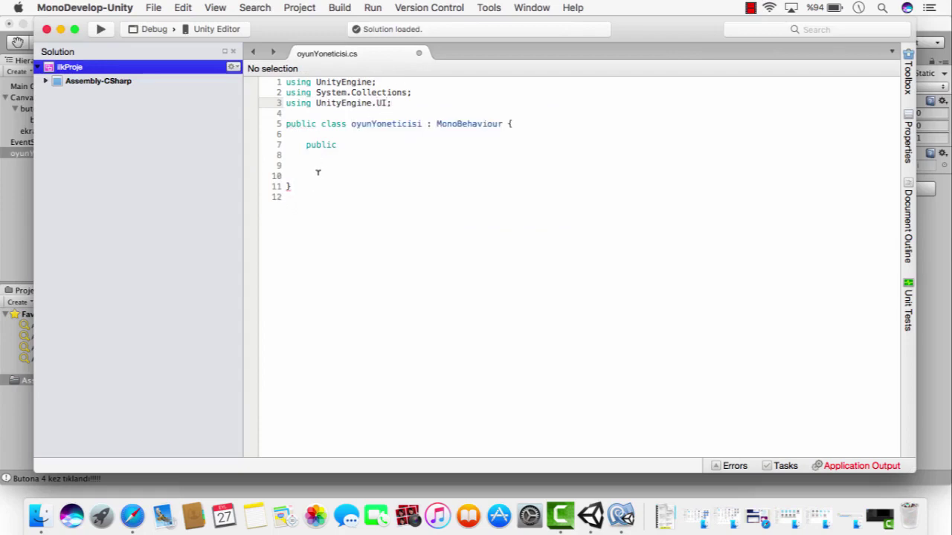
Step: Write two notes about Text and other UI classes becoming visible, then delete them
left_click(317, 176)
type("//artık ")
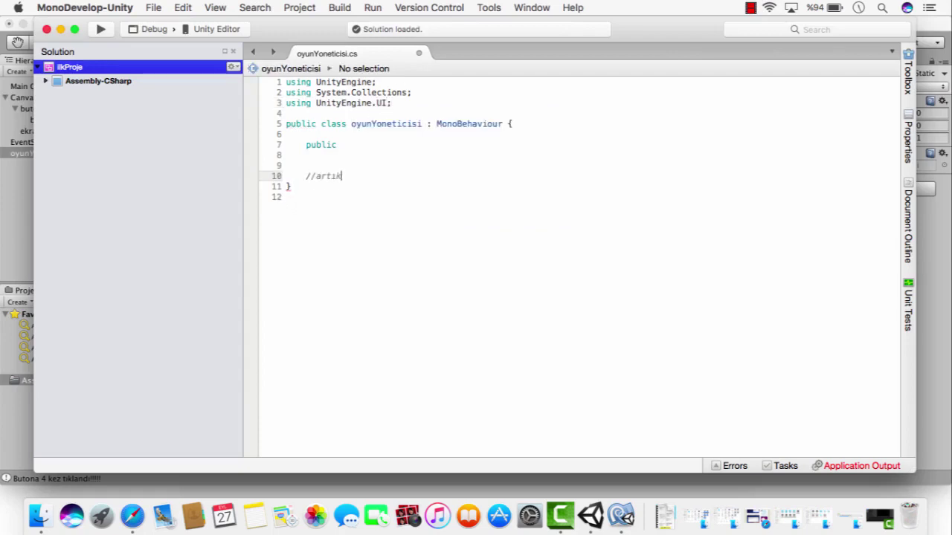
type("Text")
type(" i görebileceğnii")
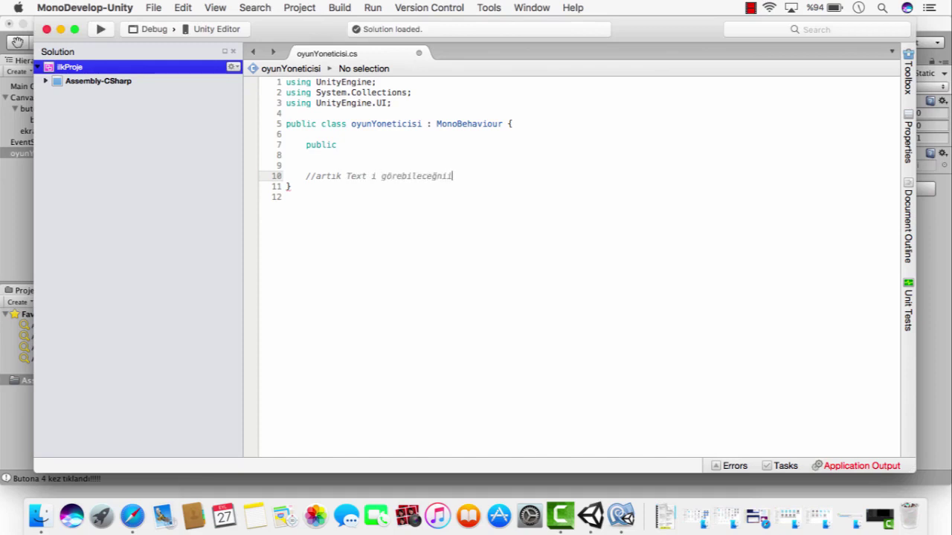
key("BackSpace")
key("BackSpace")
key("BackSpace")
type("iz")
key("Return")
type("//aynı")
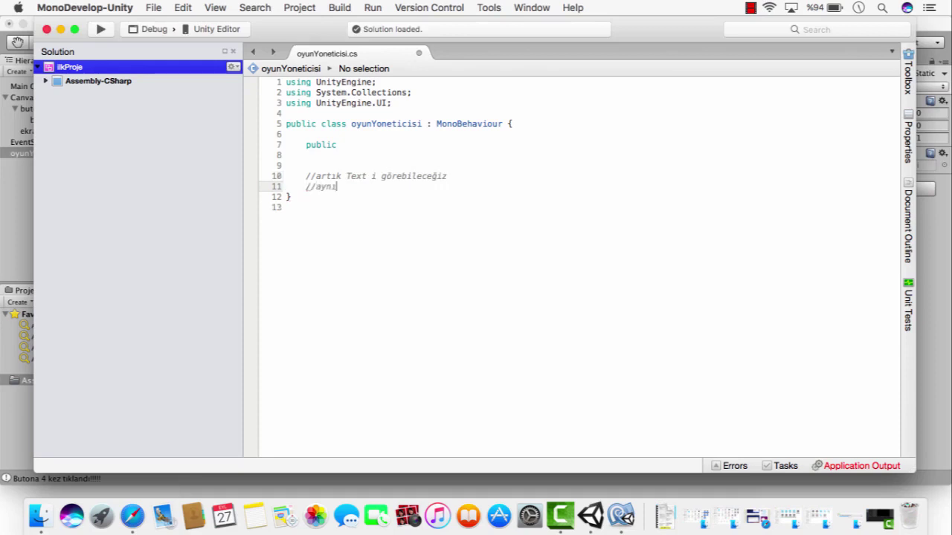
type(" şekilde Button ")
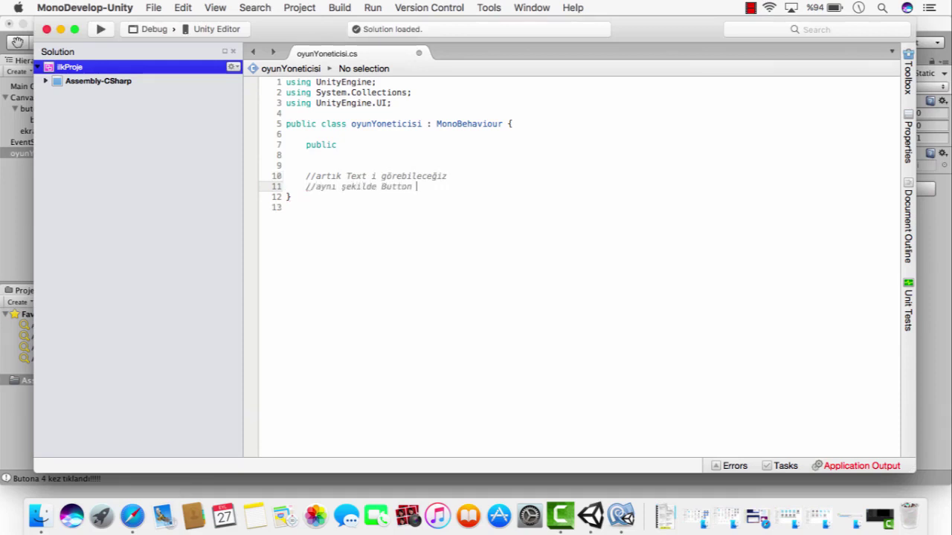
type("vs gibi tü")
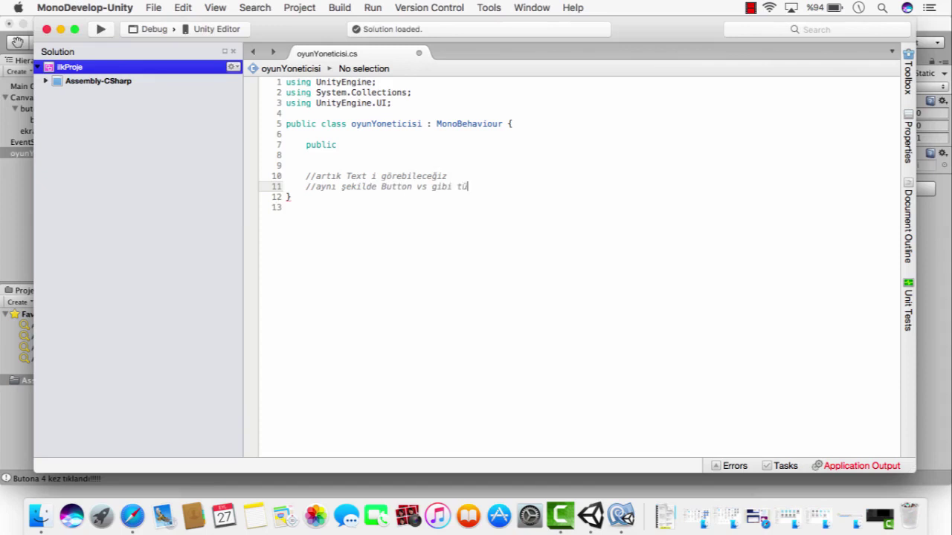
type("m UI'")
type("leri")
left_click_drag(522, 187, 290, 167)
key("BackSpace")
key("BackSpace")
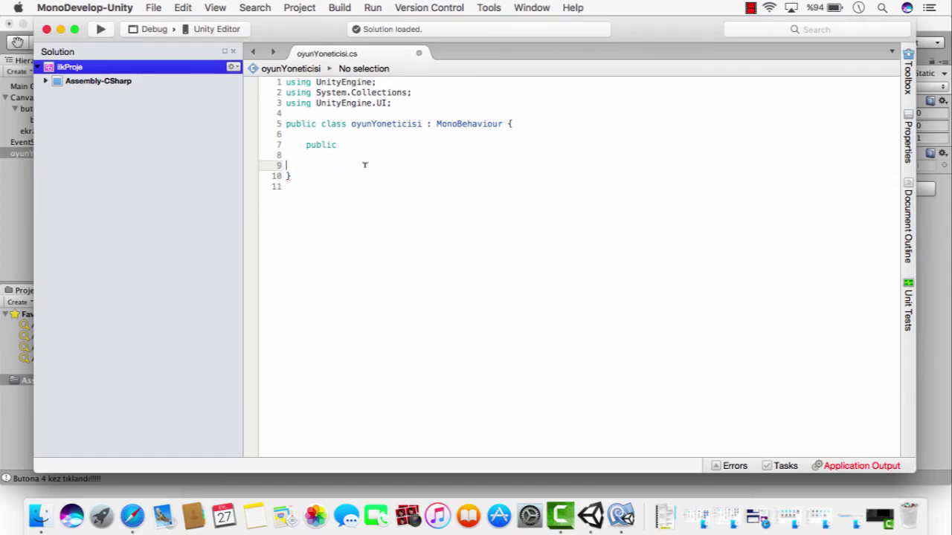
Step: Extend line 7 into a public Text field declaration named ekranCiktisi
left_click(350, 144)
type("Te")
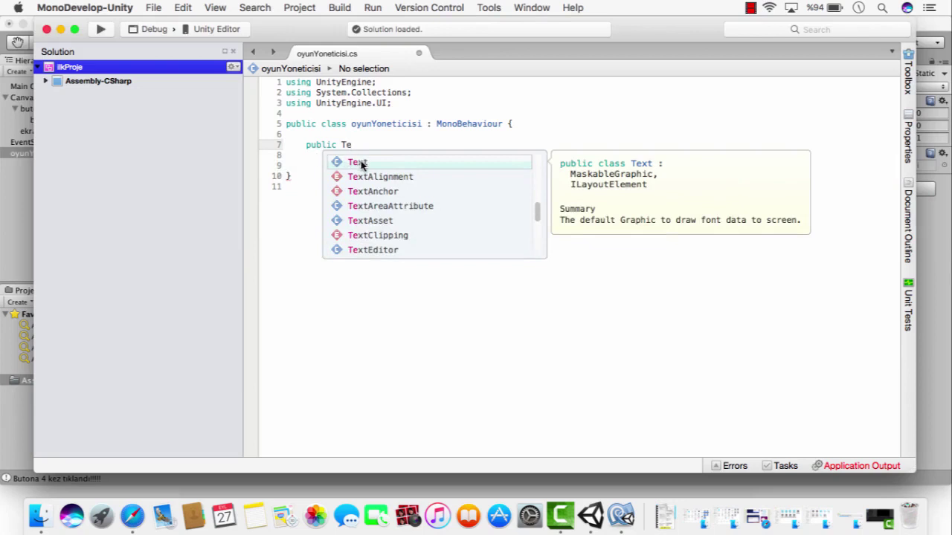
left_click(362, 163)
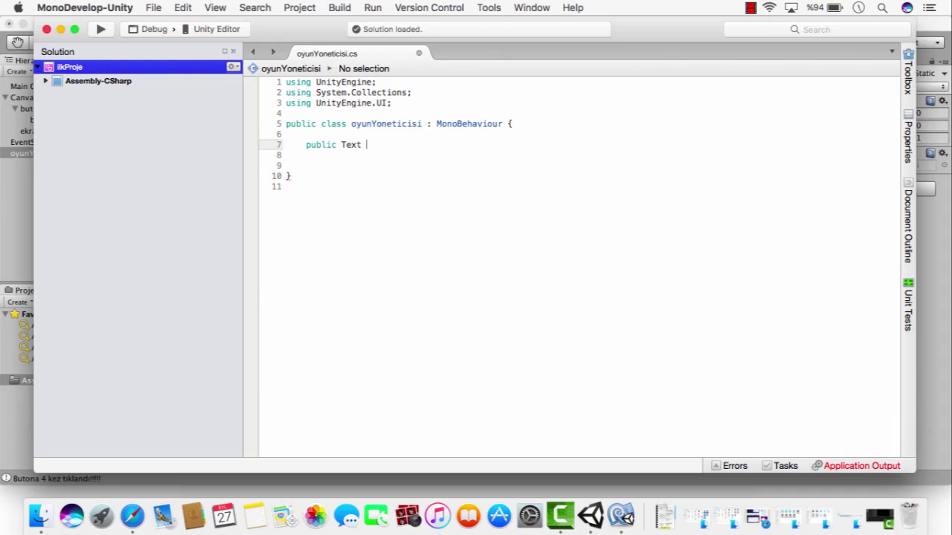
type("ekran")
type("Cik")
type("tisi")
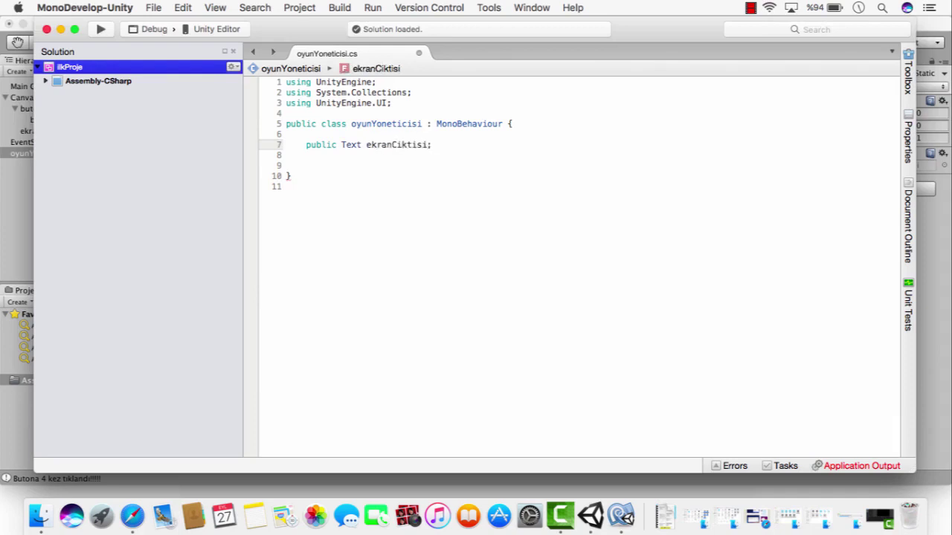
type("i;")
Step: Comment that ekranCiktisi is an object derived from Text, which the book calls an obje
key("Return")
key("Return")
type("/ekran")
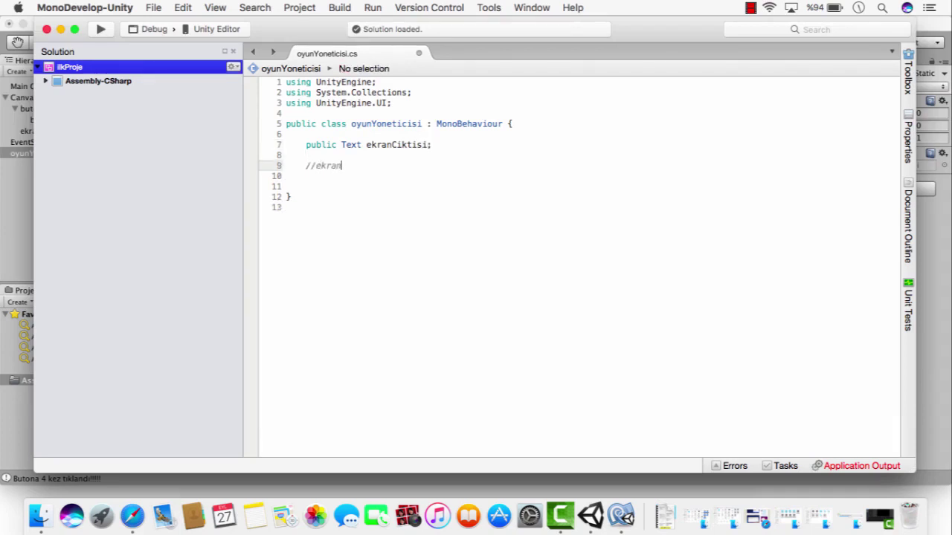
type("Ciktis")
type("i adında bi")
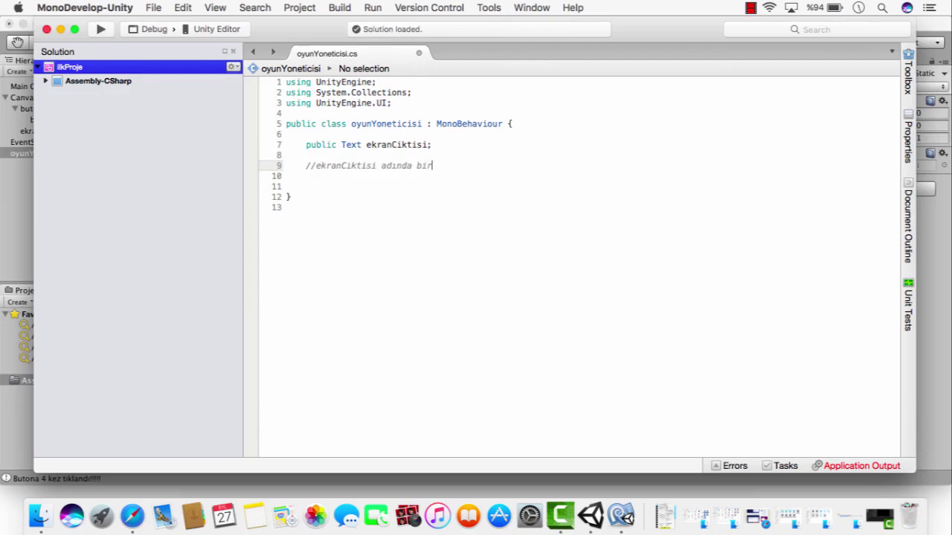
type("r")
key("BackSpace")
key("BackSpace")
key("BackSpace")
type("Text sınıfı")
type("ndan türetilmiş bi")
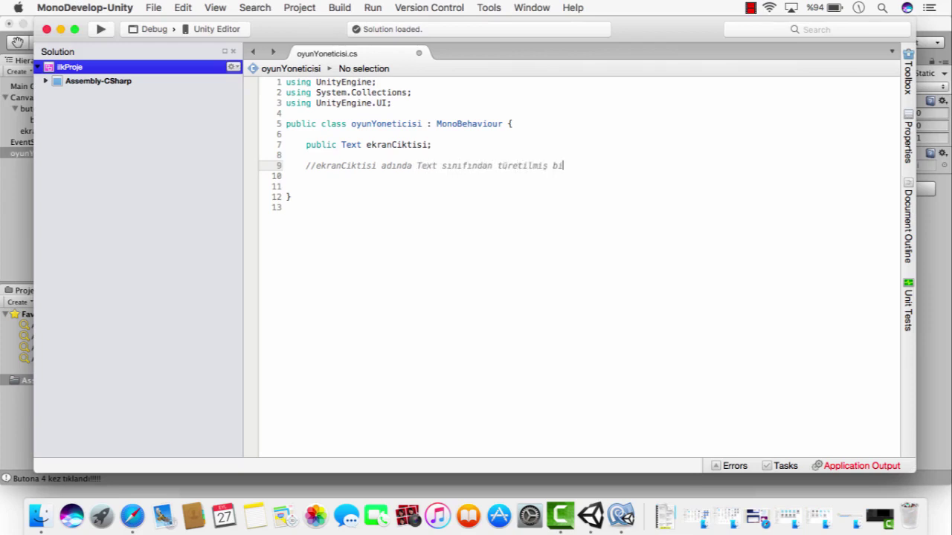
type("r nesne y")
type("arattık")
key("Return")
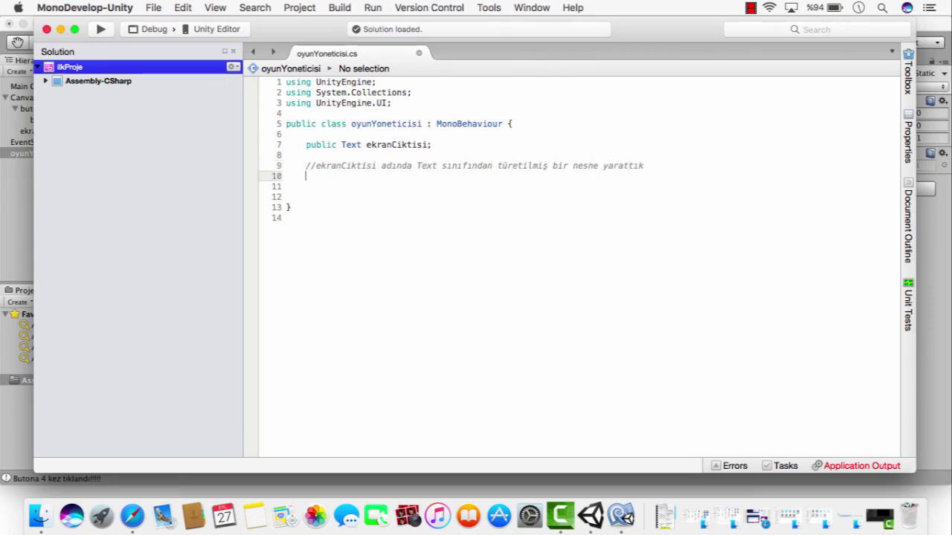
type("//kitapta da")
type("ha çok obje ola")
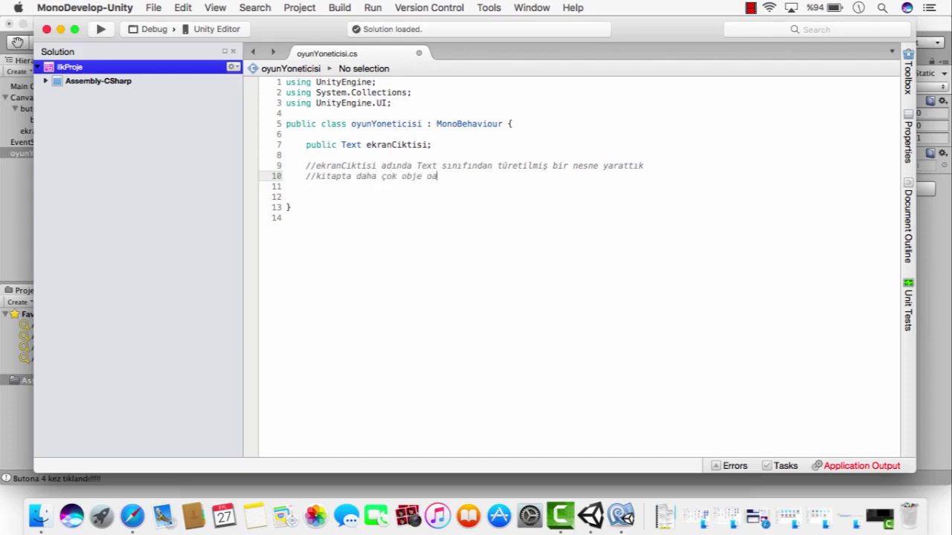
type("rak")
key("BackSpace")
key("BackSpace")
key("BackSpace")
key("BackSpace")
type("larak ")
type("adlandıracağım")
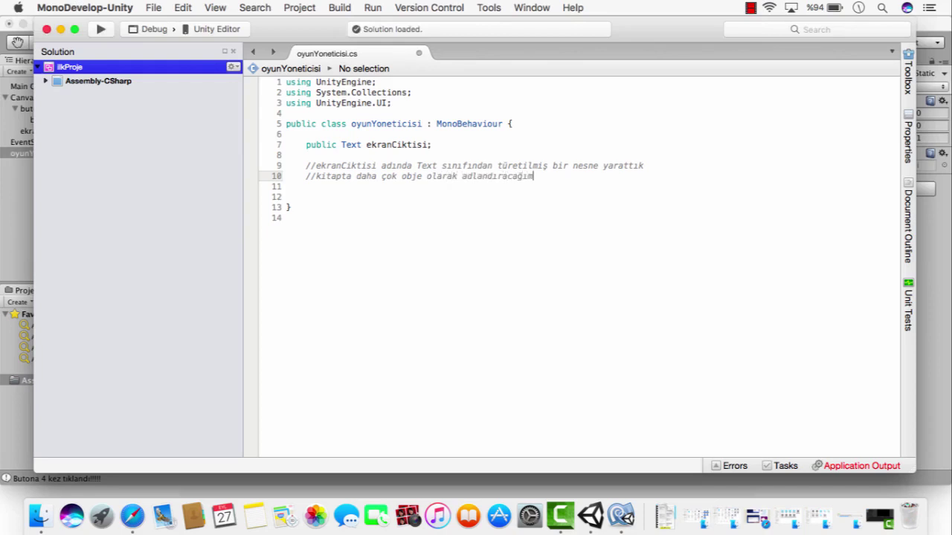
Step: Add comments that getting used to 'obje' builds familiarity for foreign forums and tutorials
key("Return")
type("//obje o")
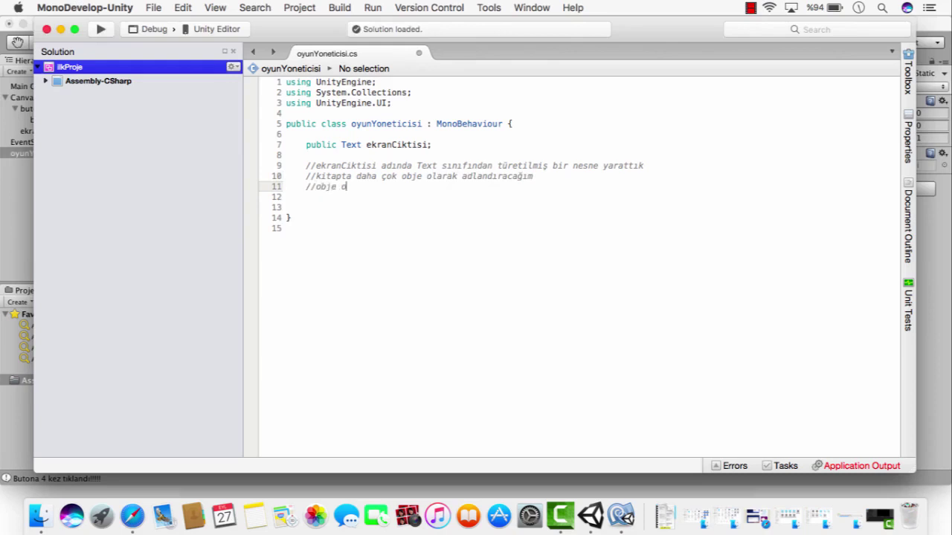
type("larak al")
type("ışırsanız, o")
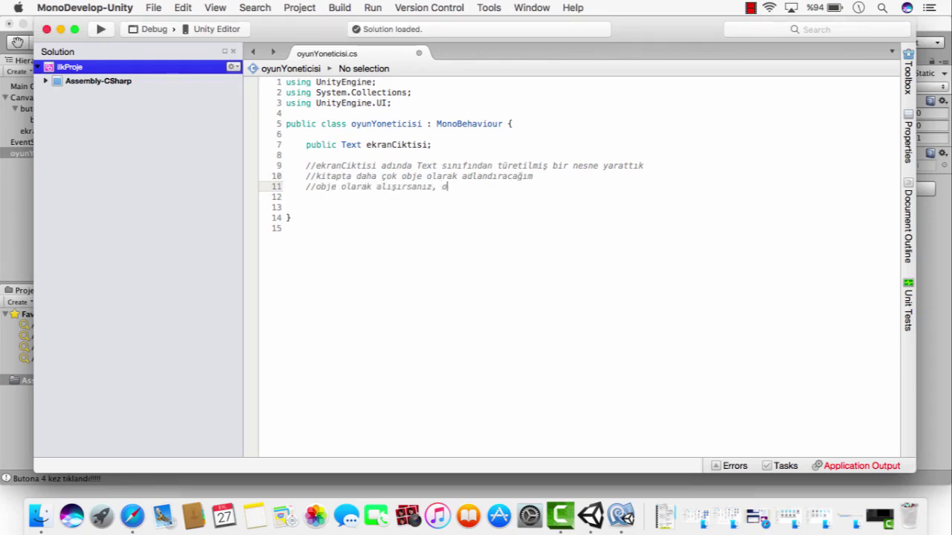
type("bject ile kar")
type("şıla")
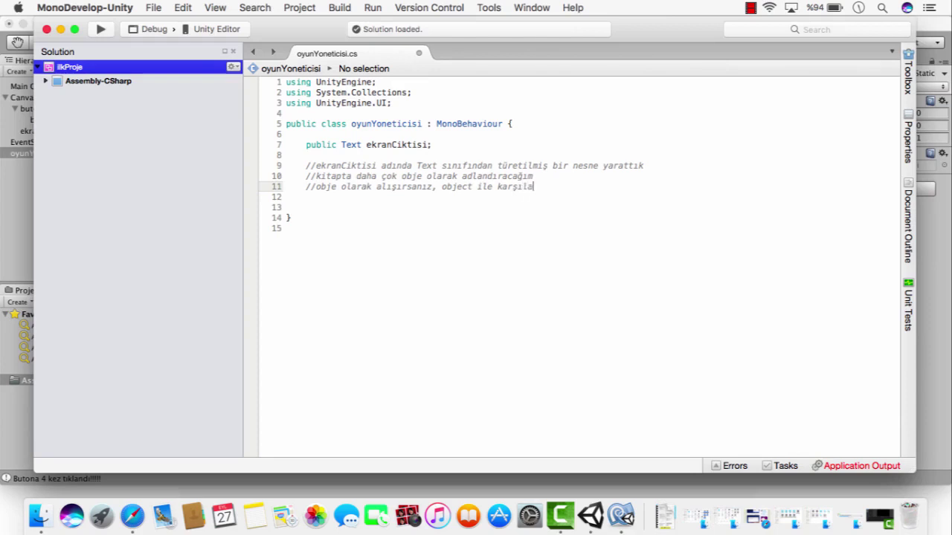
type("ştığınızda")
type("yabanc")
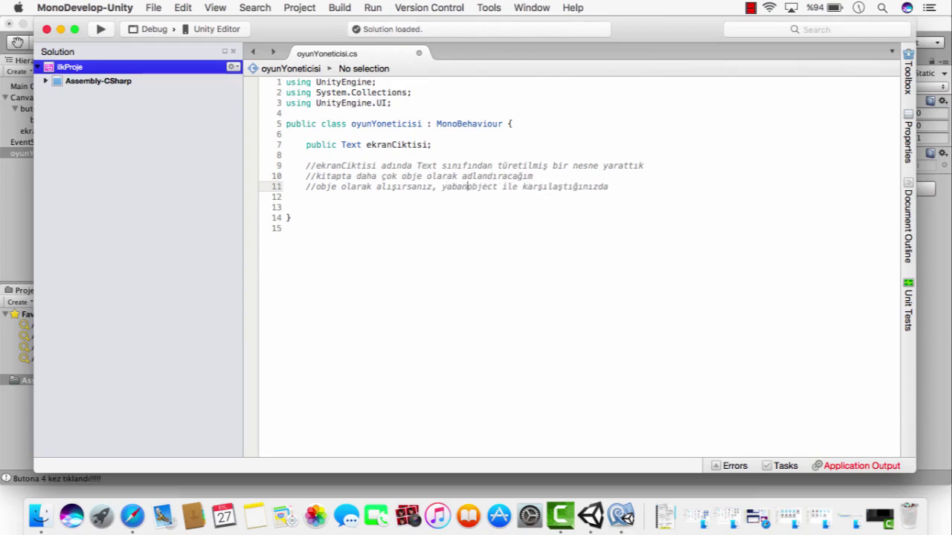
type("ı ")
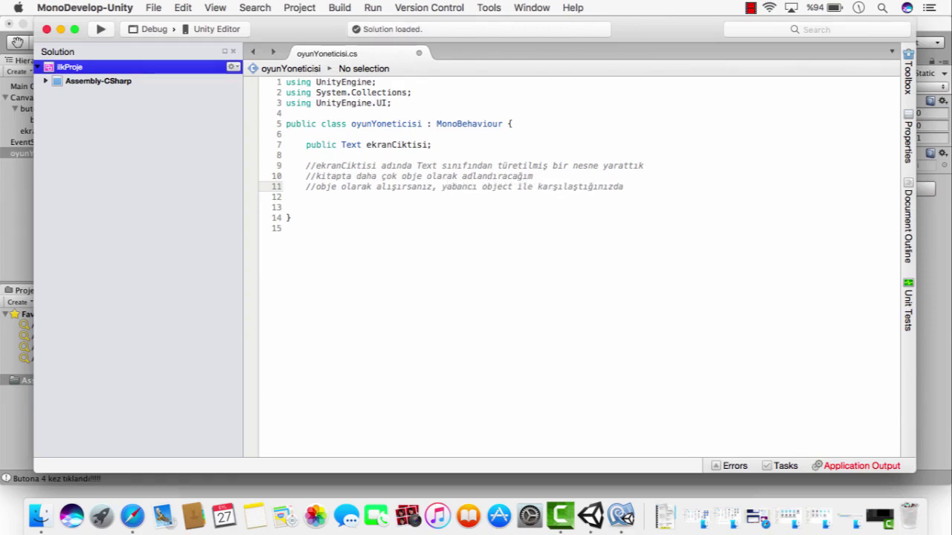
type("forumlarda ya")
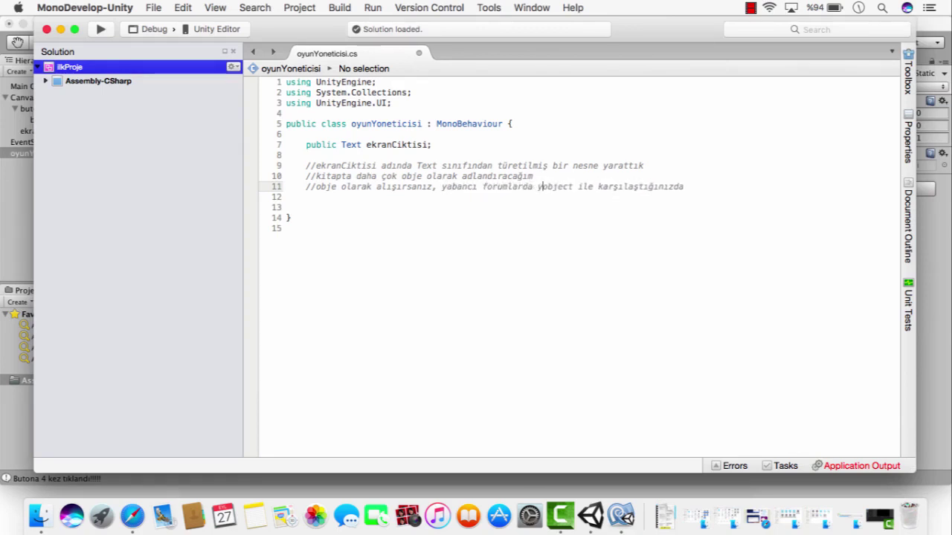
type(" da tutori")
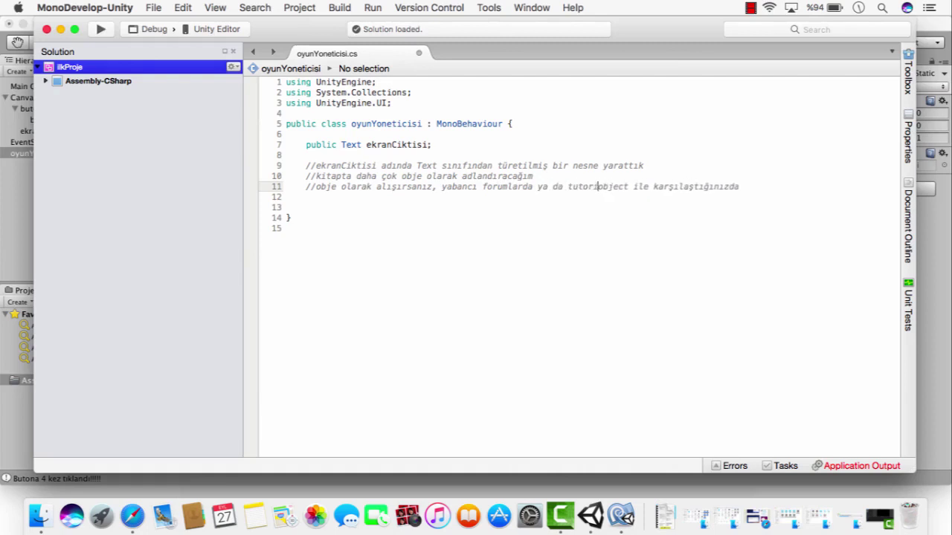
type("allerde")
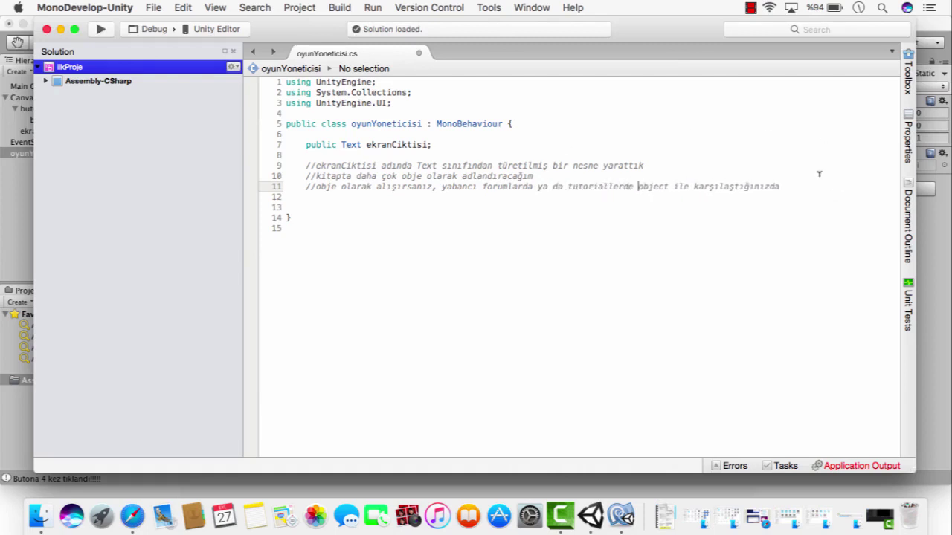
key("Return")
type("//")
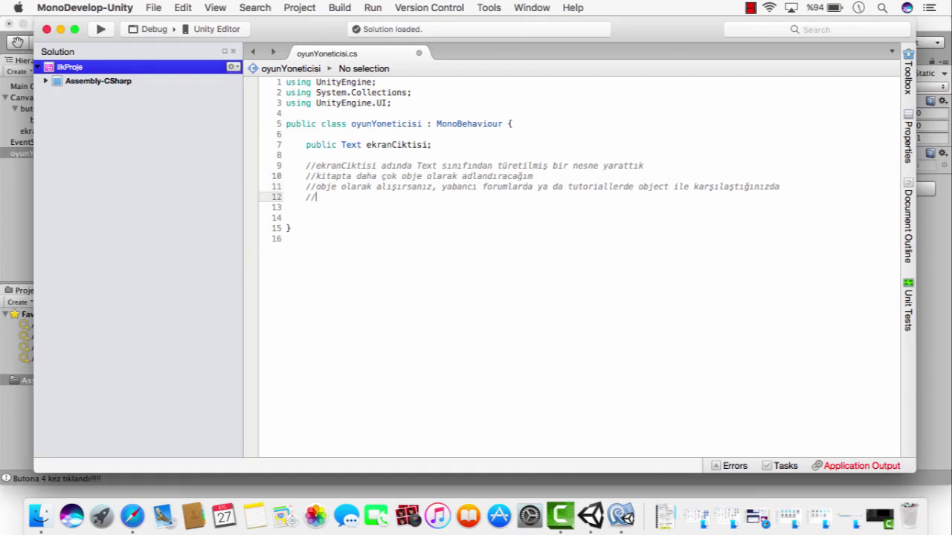
type("alışkanlık ve aşi")
type("nalık ola")
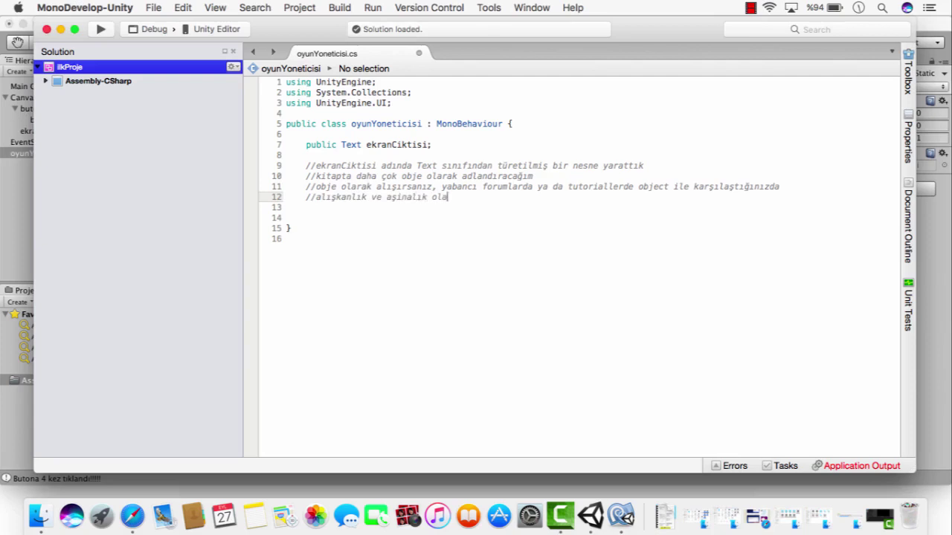
type("cakt")
Step: Replace the comment lines with an empty public void EkranaYaz() method
left_click_drag(493, 195, 287, 165)
key("BackSpace")
key("BackSpace")
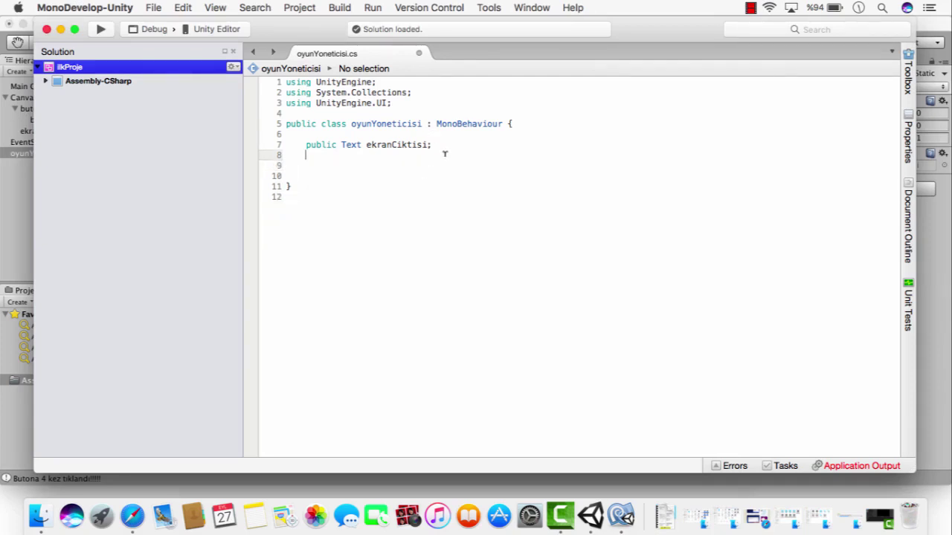
key("Return")
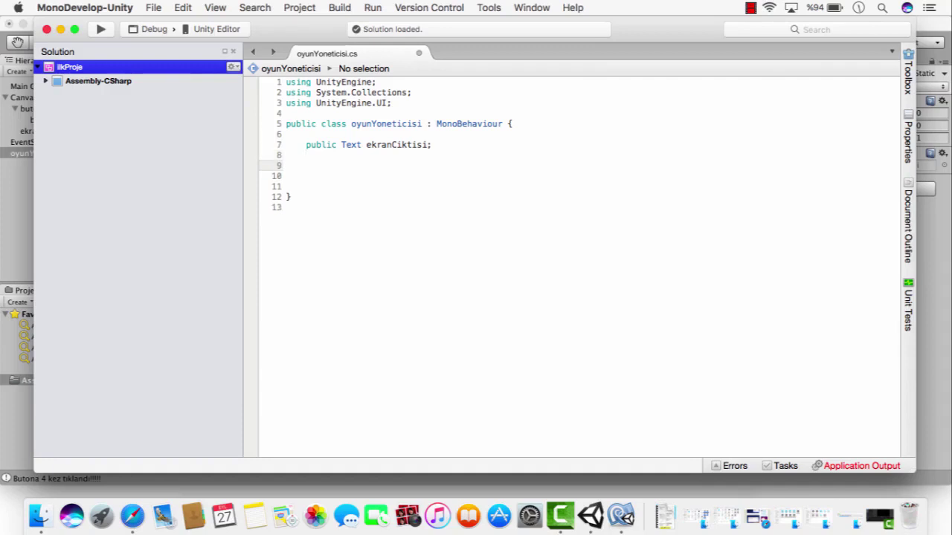
type("public ")
type("vo")
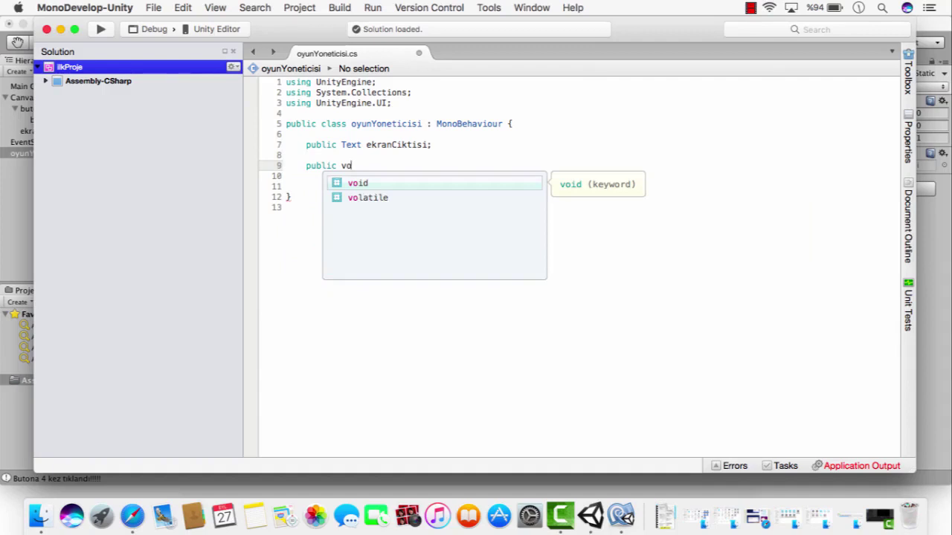
type("id E")
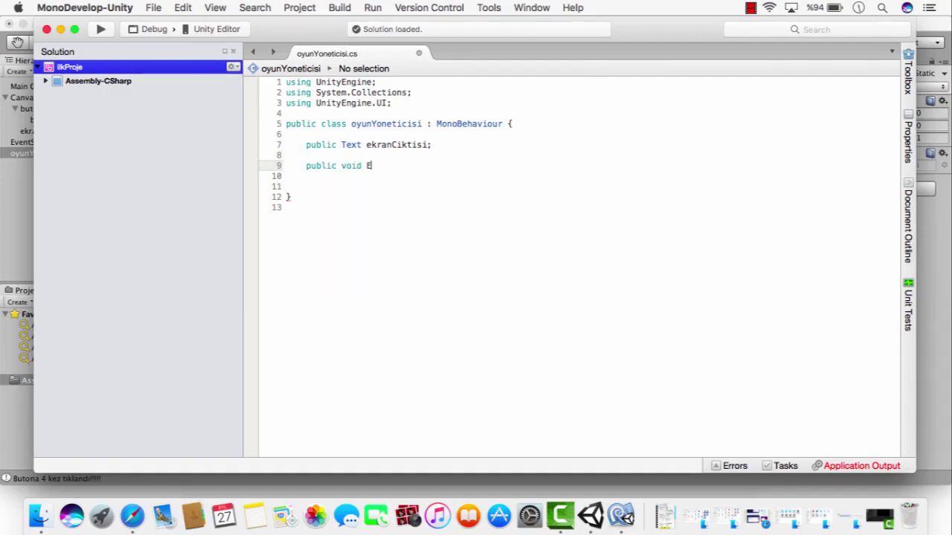
type("kranaYaz(")
type(")")
key("Return")
type("{")
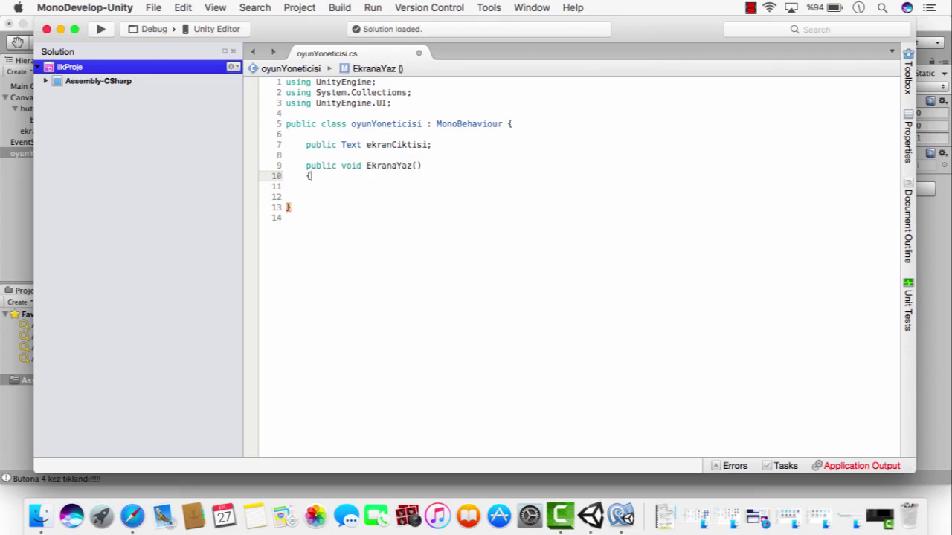
key("Return")
key("Return")
type("}")
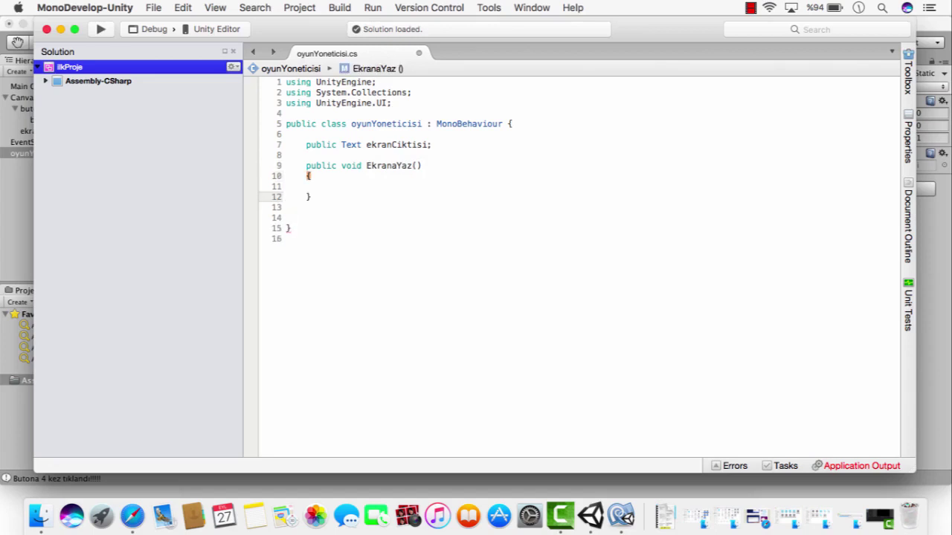
Step: Make EkranaYaz set ekranCiktisi.text to "Butona Tıklandı!!!!" and save the script
left_click(325, 186)
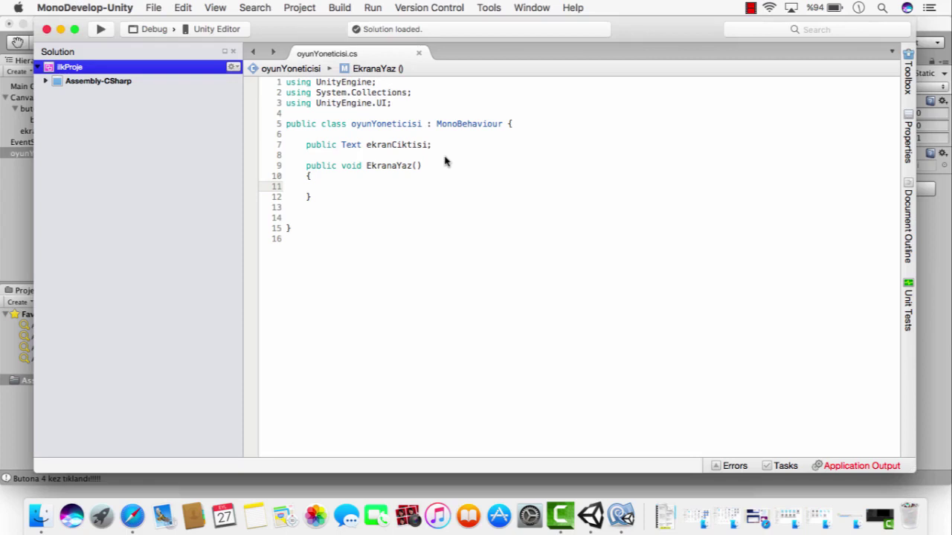
type("ekran")
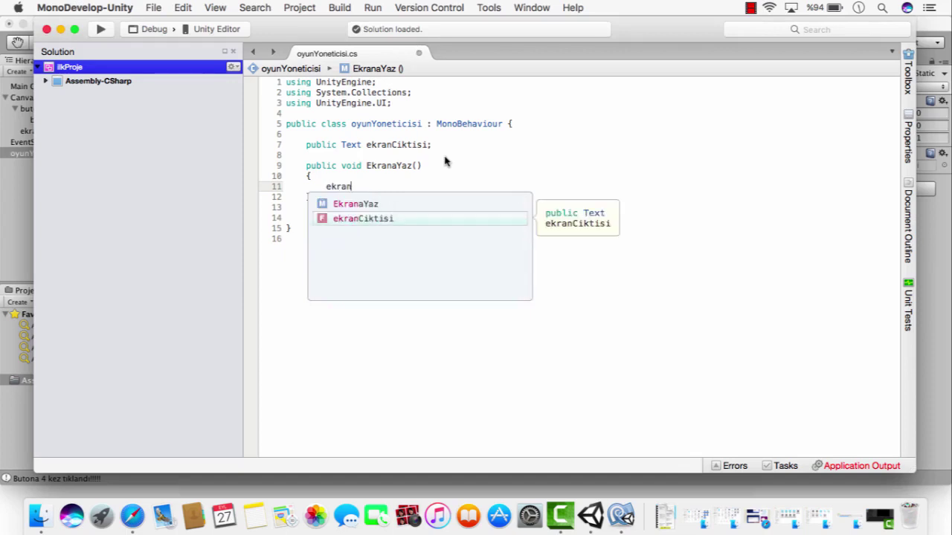
key("Return")
type(".Te")
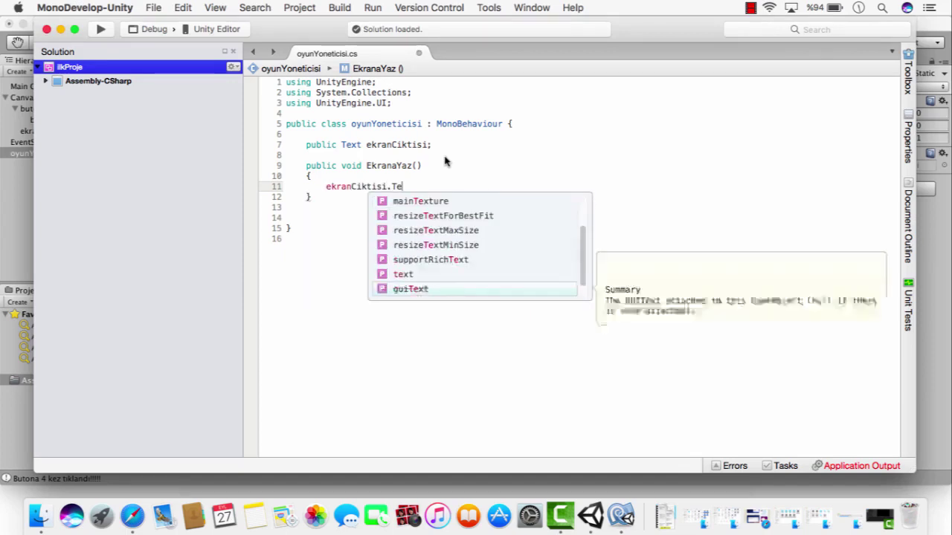
key("Up")
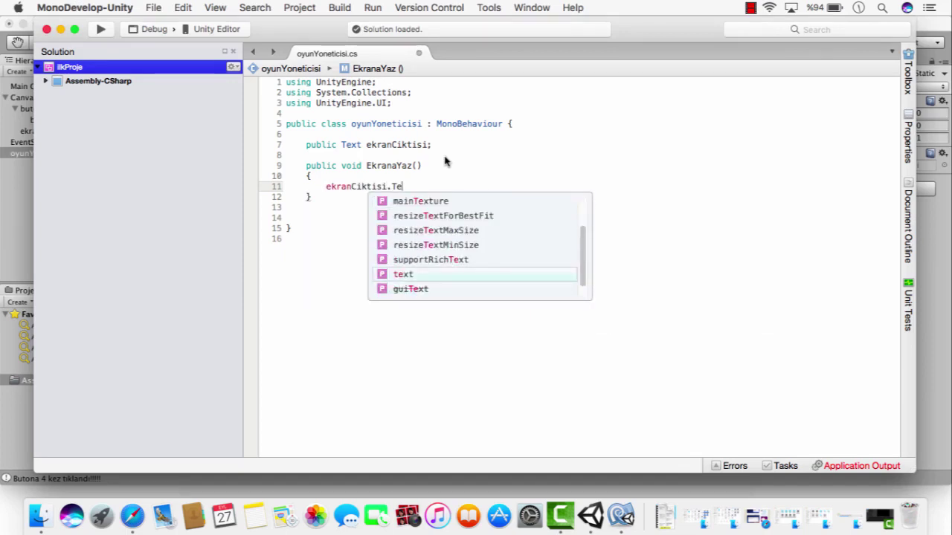
key("Down")
key("Down")
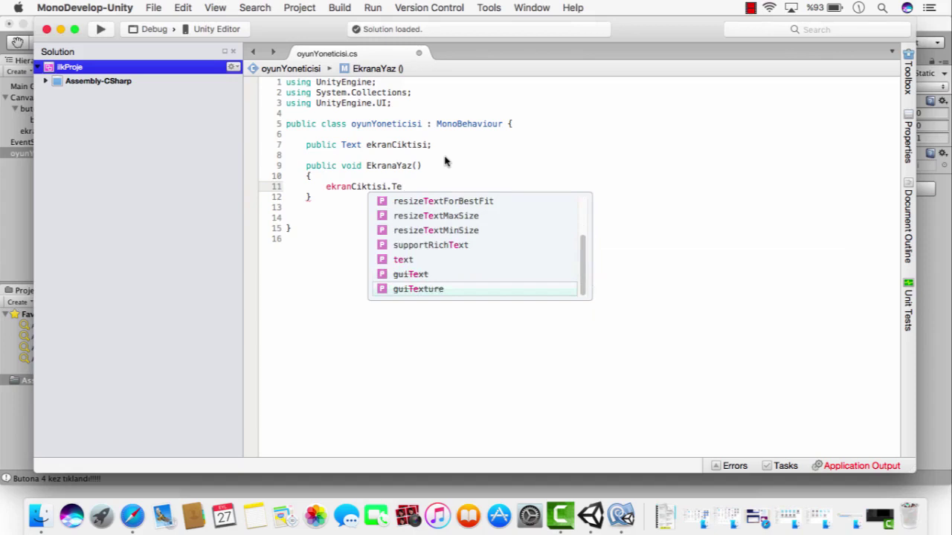
key("Up")
key("Up")
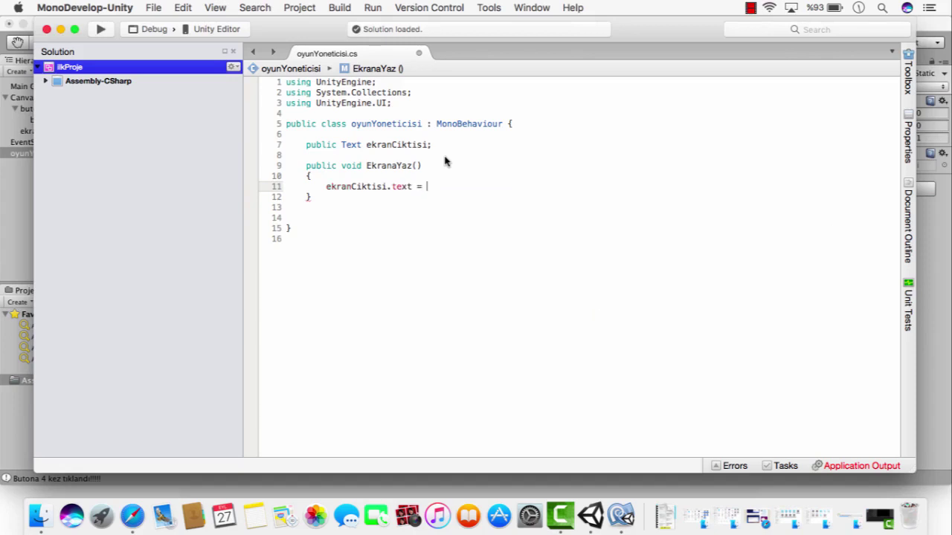
type(";")
type("But")
type("ona Tıklandı")
type("!!!!")
key("super+s")
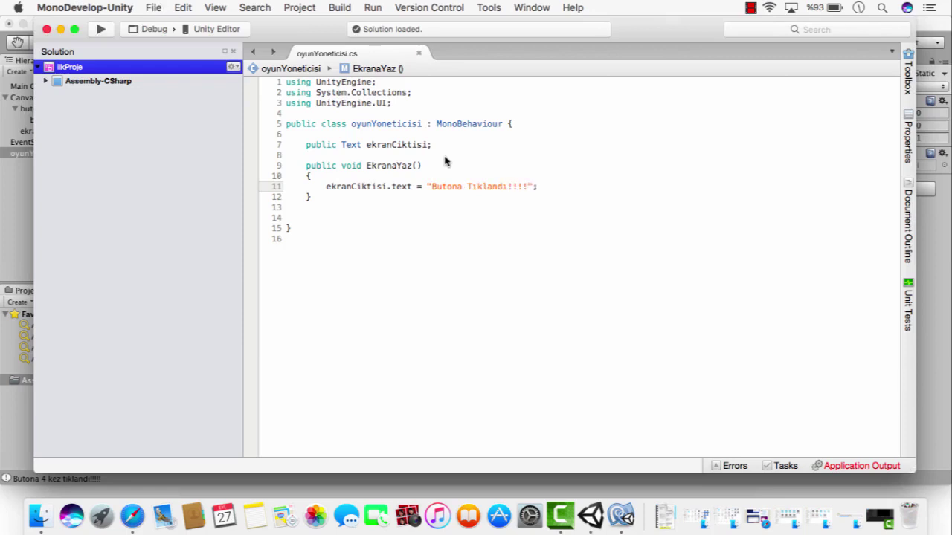
Step: Back in Unity, add an On Click entry to buton targeting the oyunYoneticisi object
left_click(101, 30)
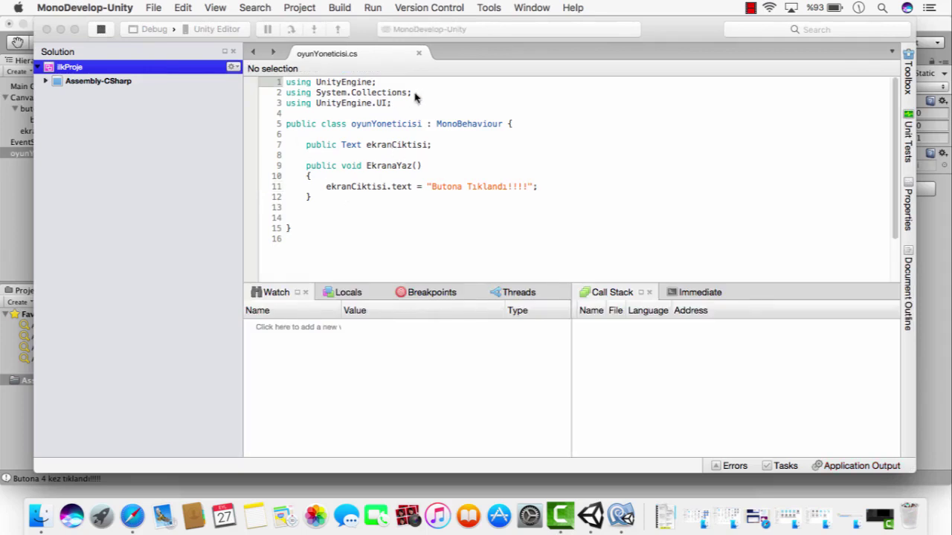
left_click(21, 213)
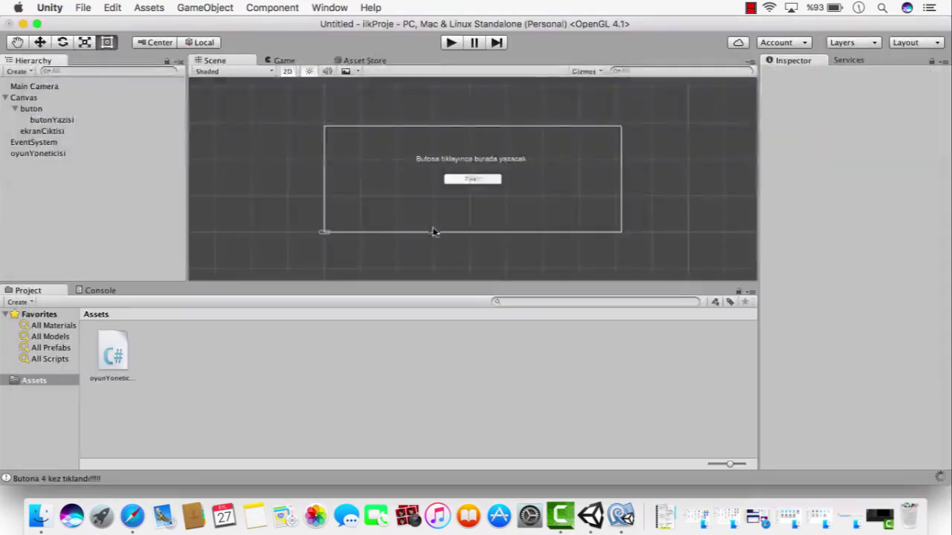
left_click(41, 109)
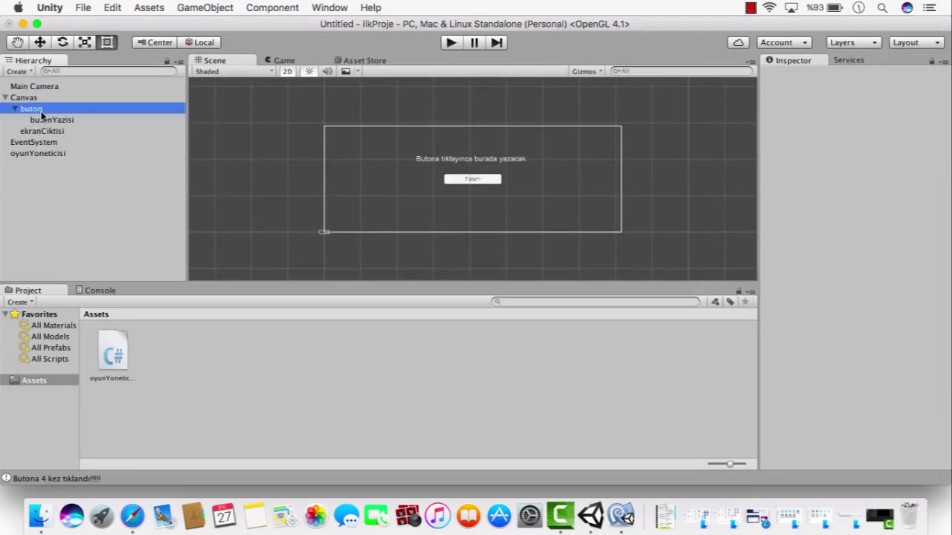
left_click_drag(943, 199, 946, 271)
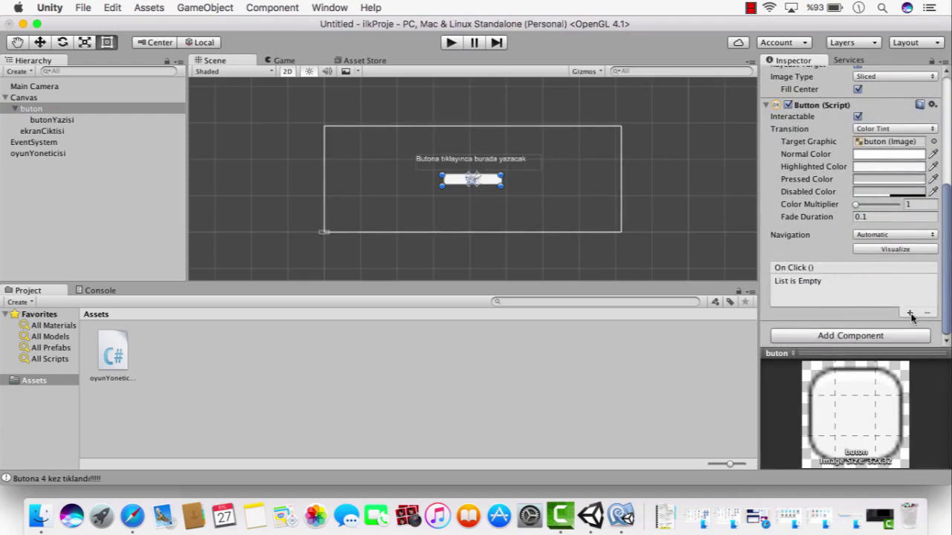
left_click(909, 313)
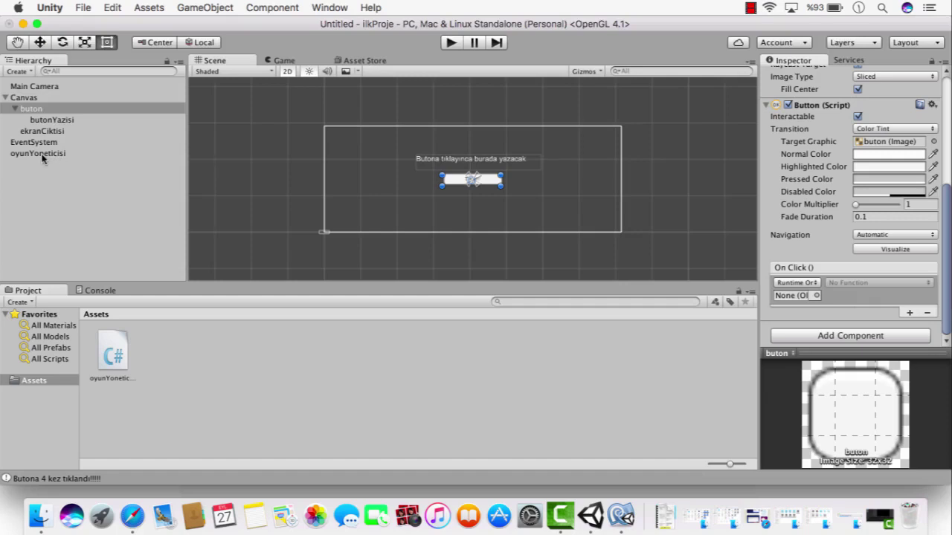
left_click_drag(43, 157, 778, 301)
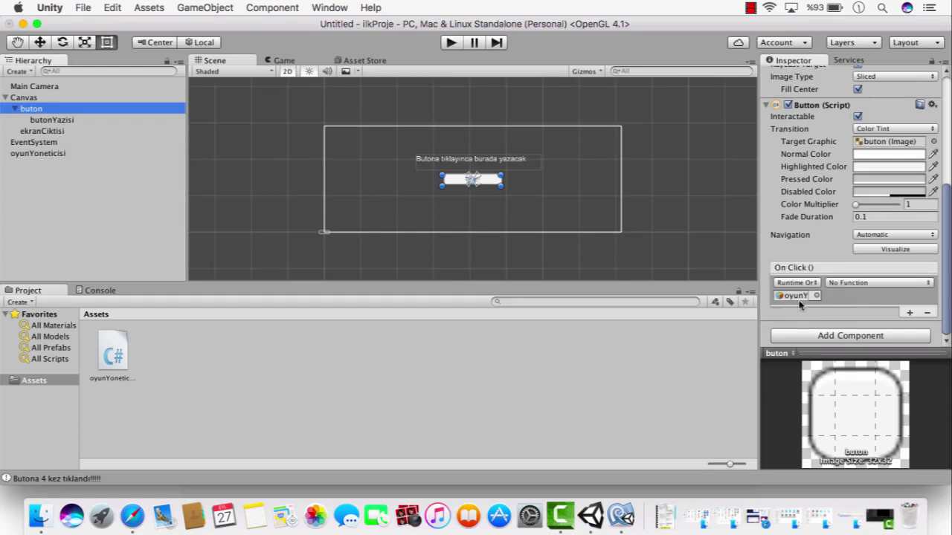
left_click(41, 155)
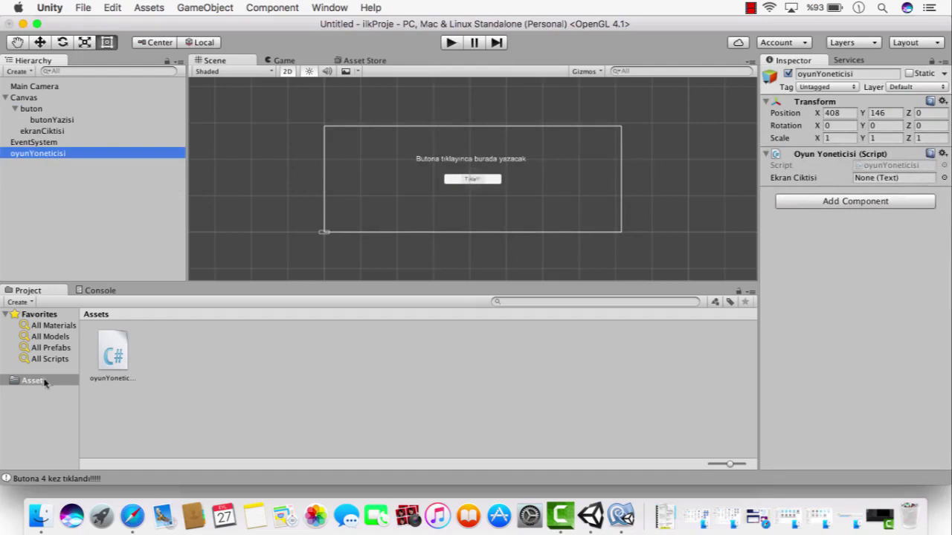
Step: Set buton's On Click function to oyunYoneticisi > EkranaYaz ()
left_click(108, 361)
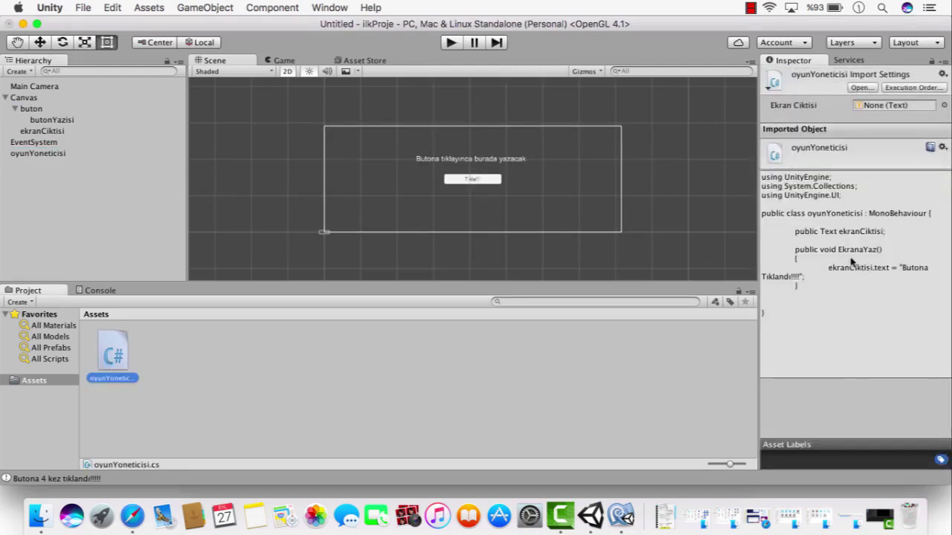
left_click(25, 111)
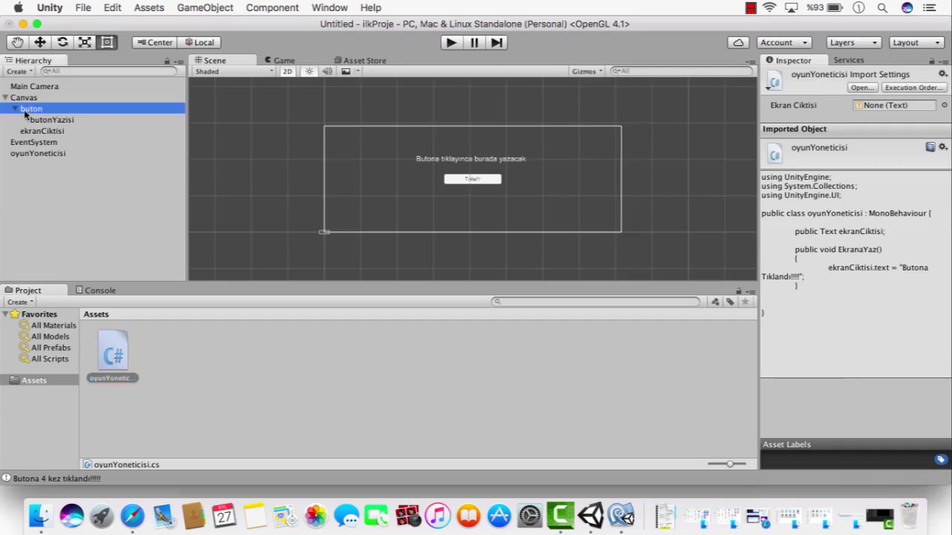
left_click_drag(947, 223, 947, 312)
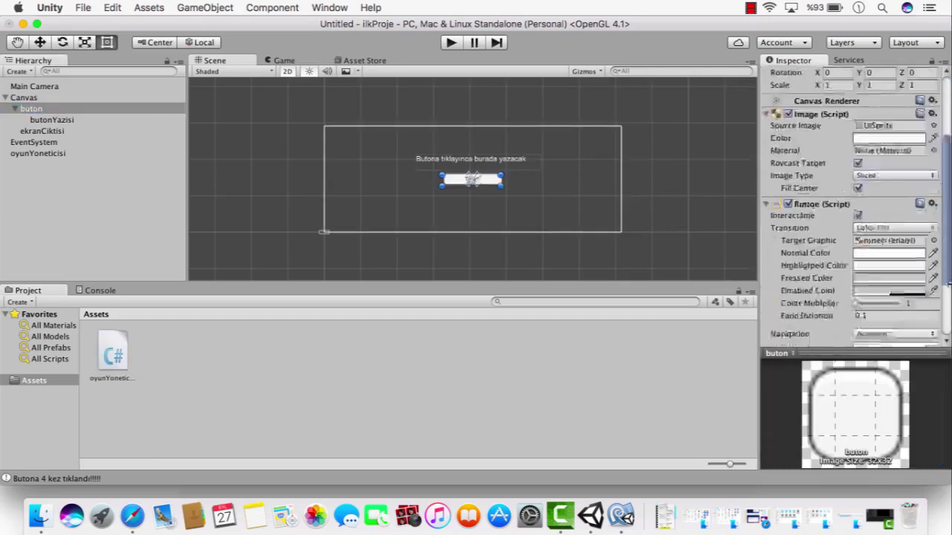
left_click(873, 282)
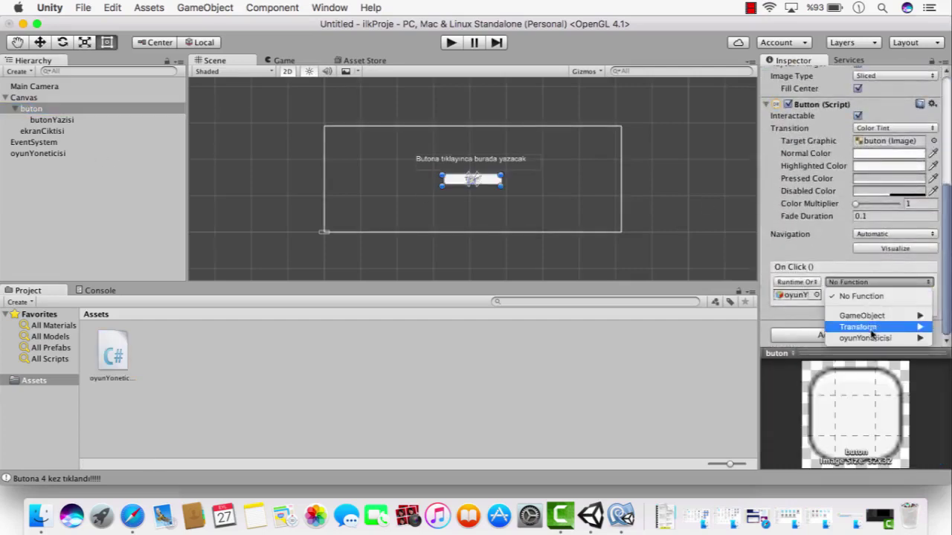
mouse_move(872, 339)
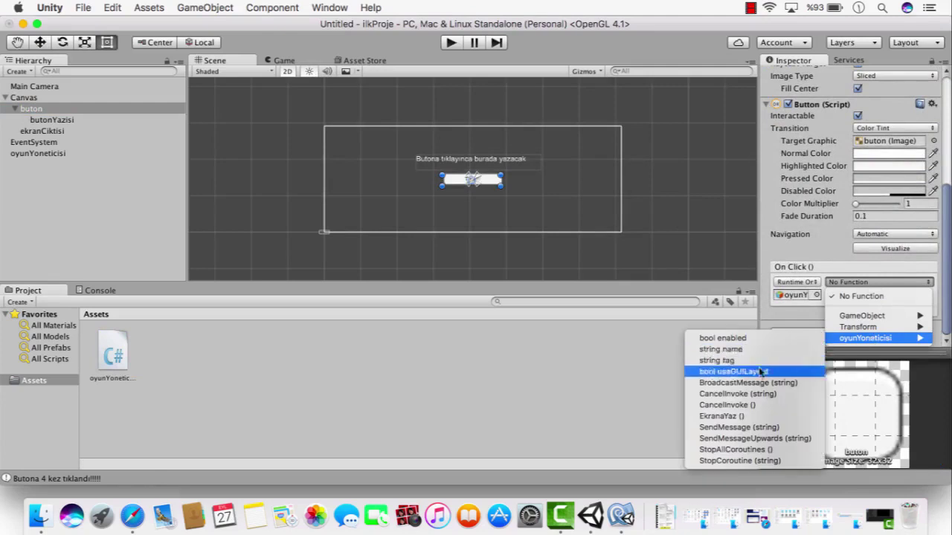
left_click(732, 416)
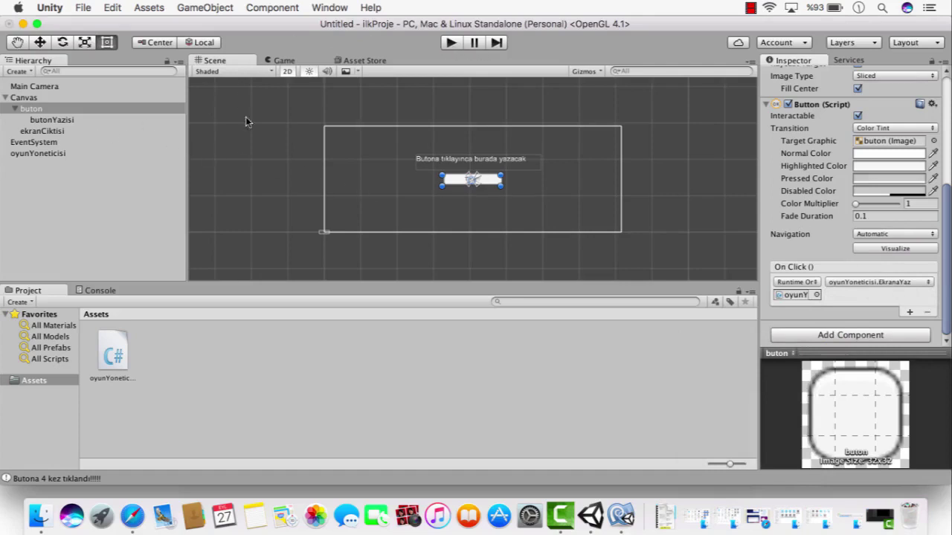
left_click(45, 132)
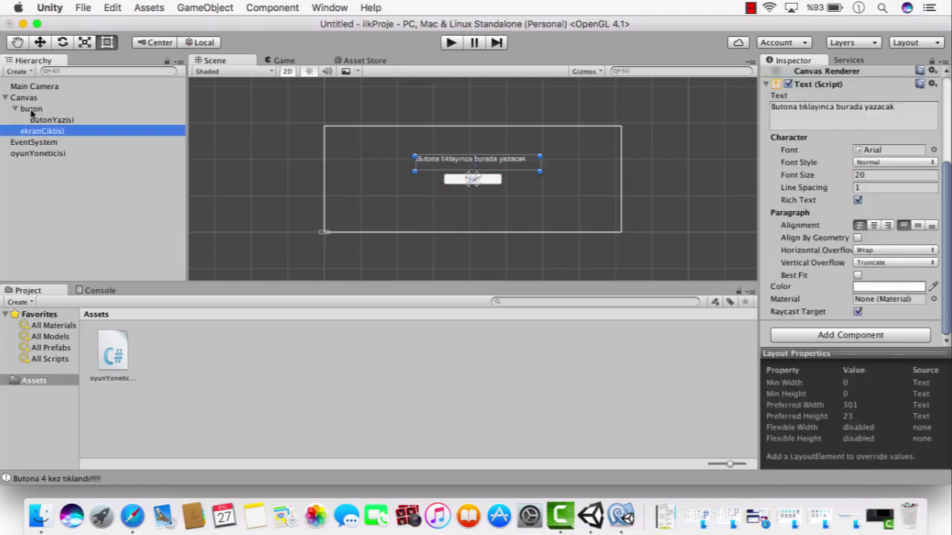
Step: Drag the ekranCiktisi text object into oyunYoneticisi's Ekran Ciktisi field
left_click(35, 155)
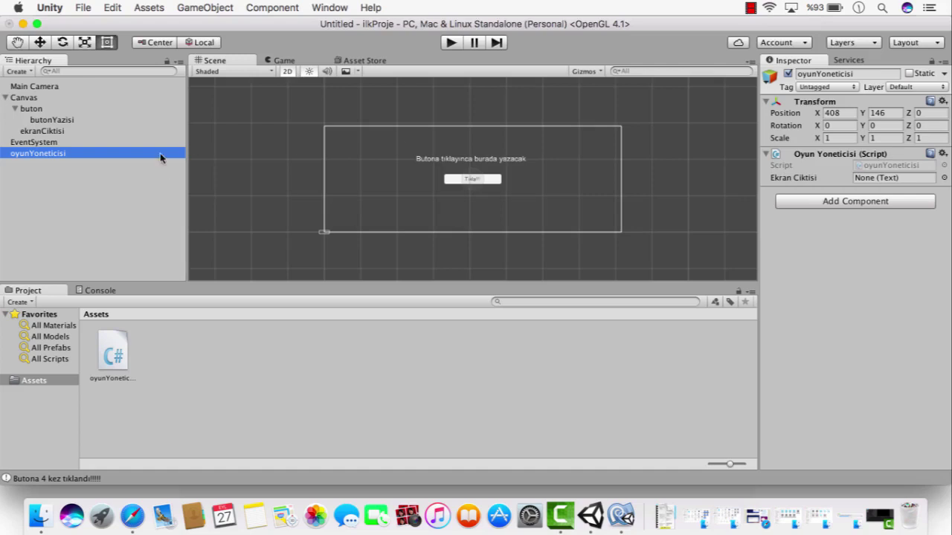
left_click_drag(50, 131, 866, 187)
key("Delete")
left_click(944, 180)
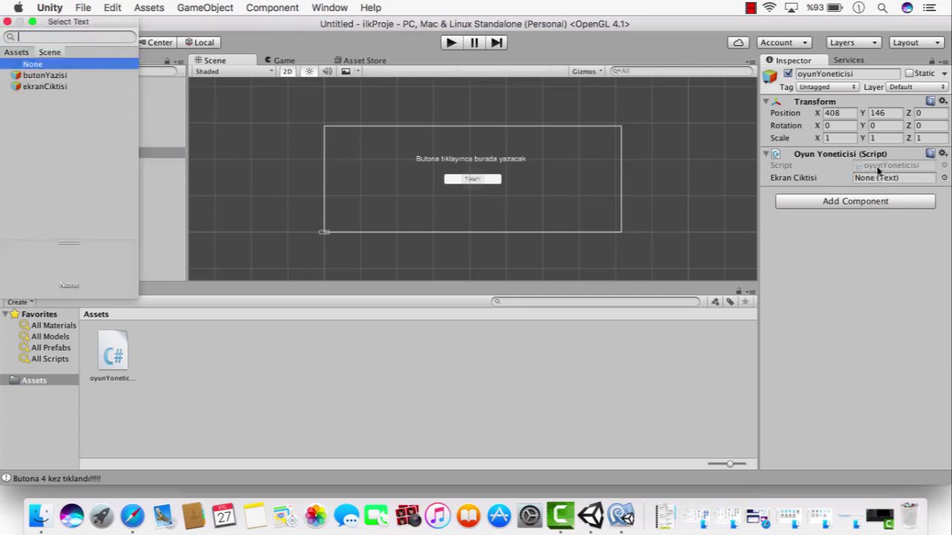
left_click(39, 86)
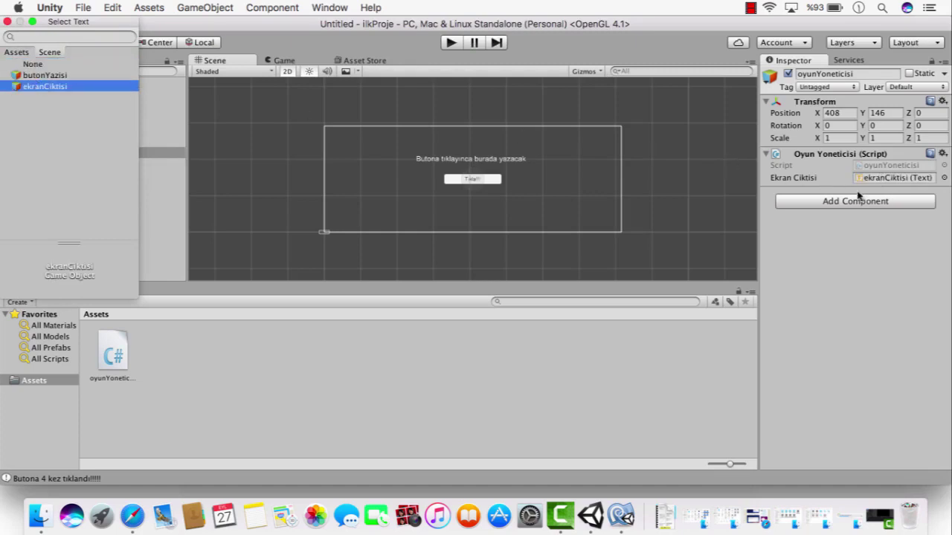
key("super+z")
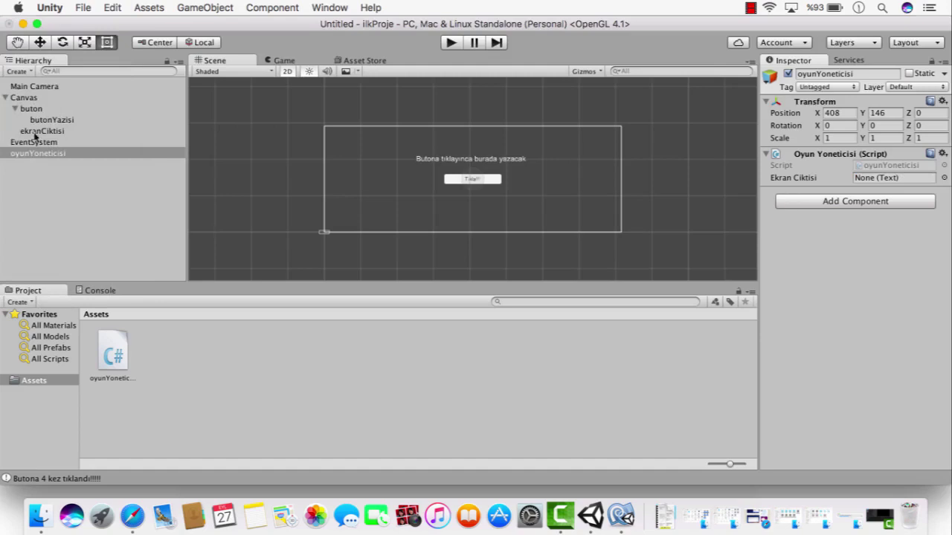
mouse_move(42, 131)
left_mouse_down()
mouse_move(669, 201)
mouse_move(855, 183)
left_mouse_up()
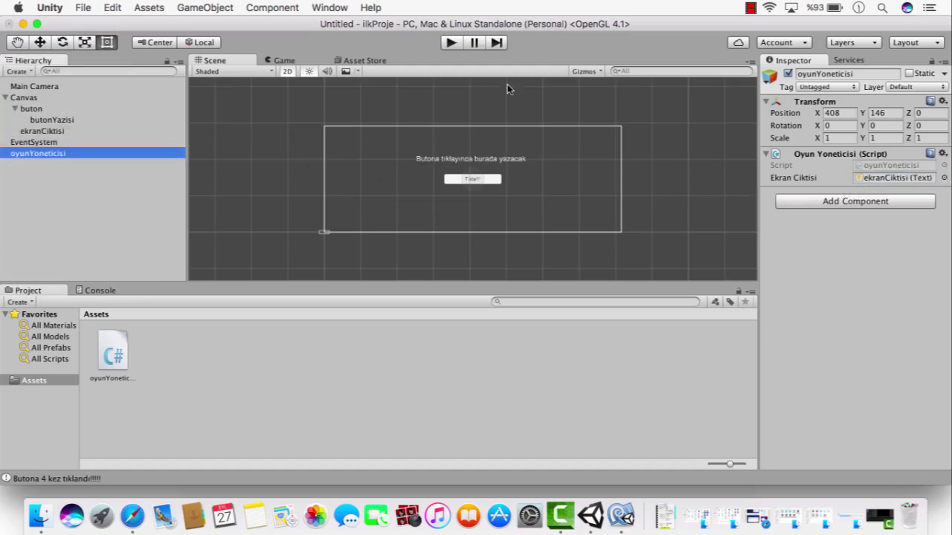
left_click(446, 44)
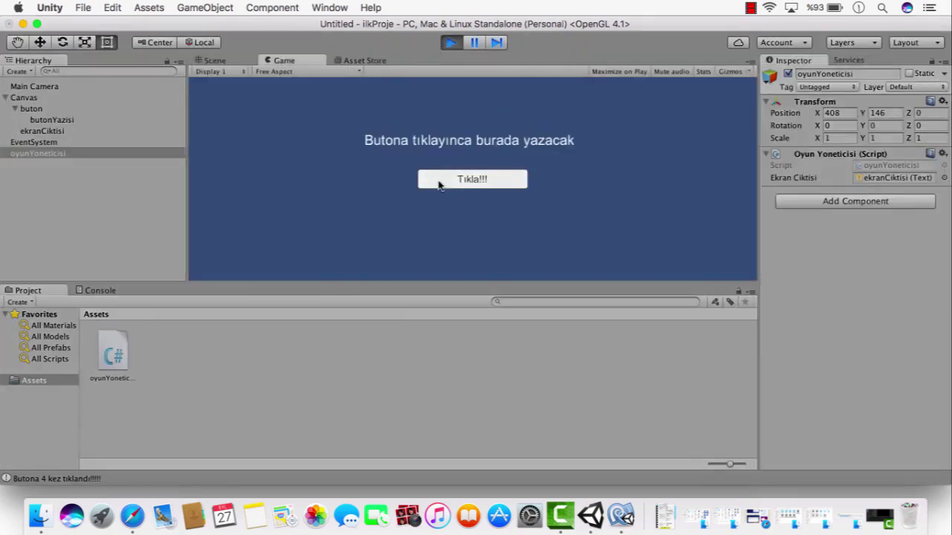
left_click(482, 186)
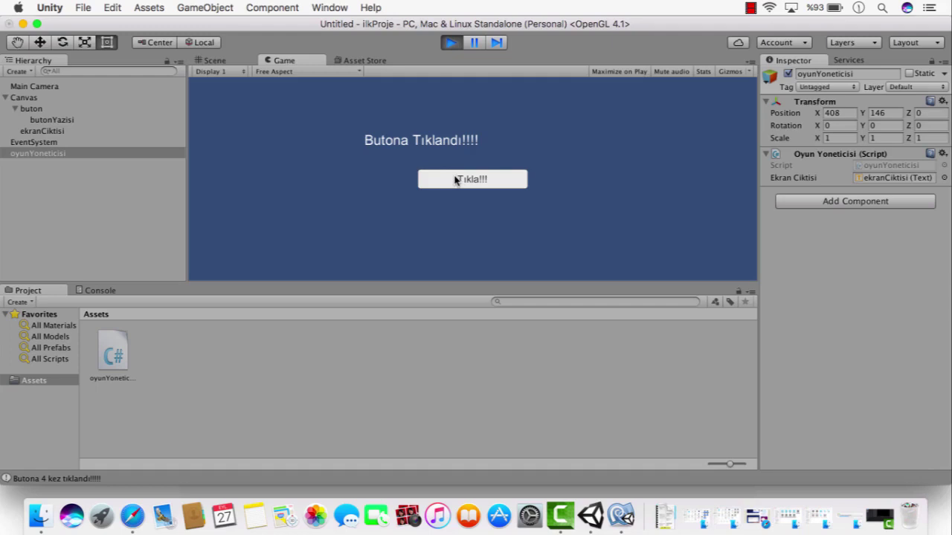
left_click(457, 181)
left_click(449, 45)
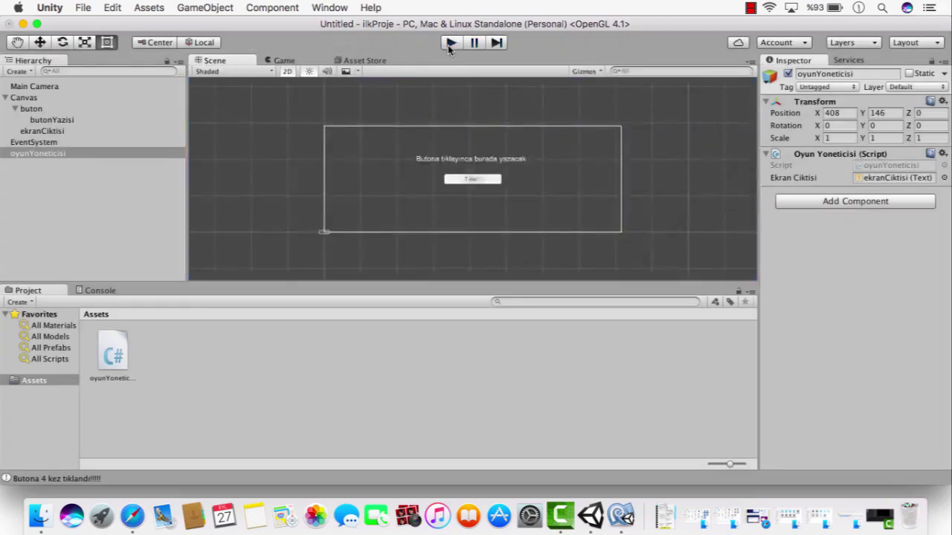
Step: On line 14, comment that output was previously logged to the console with Debug.log
left_click(630, 511)
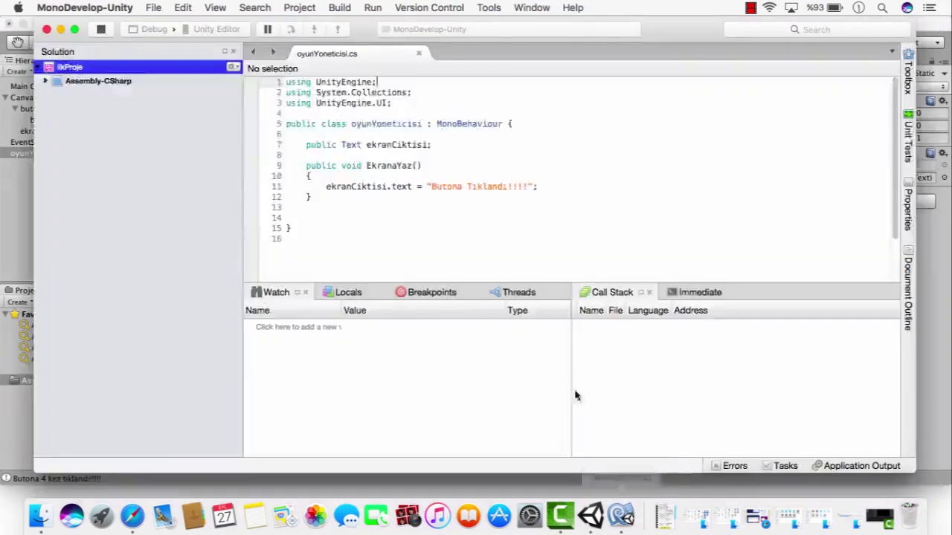
left_click(320, 217)
type("//B")
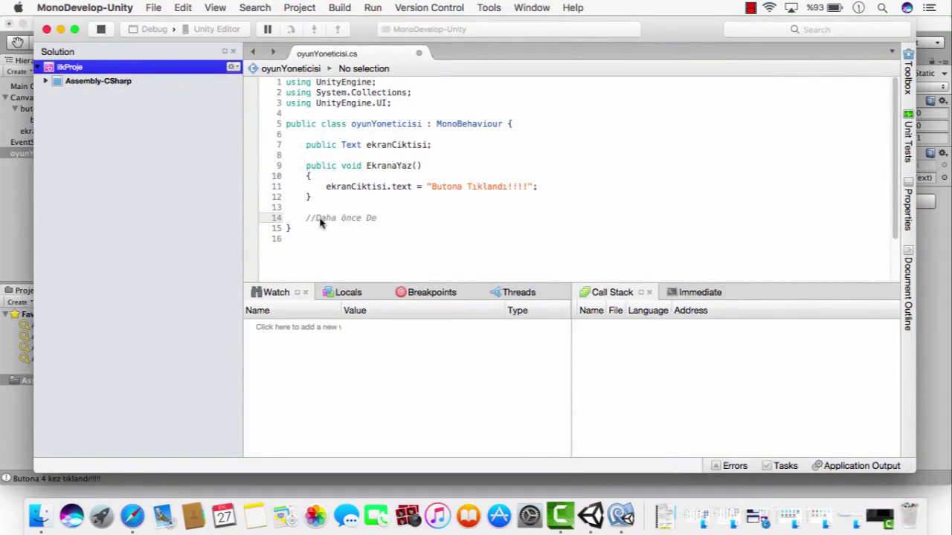
type("bug.log ile ")
type("console")
key("BackSpace")
type("la")
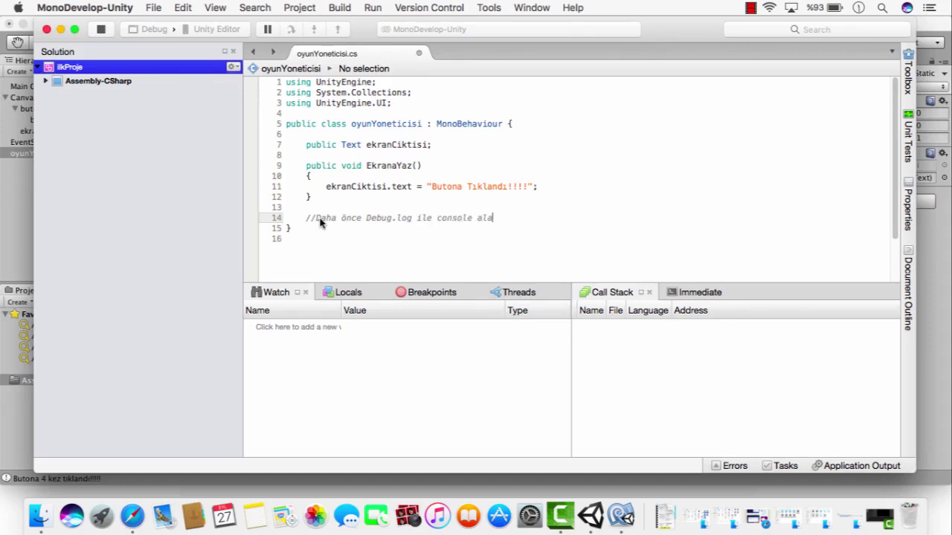
type("nında log olarak")
type(" yaz")
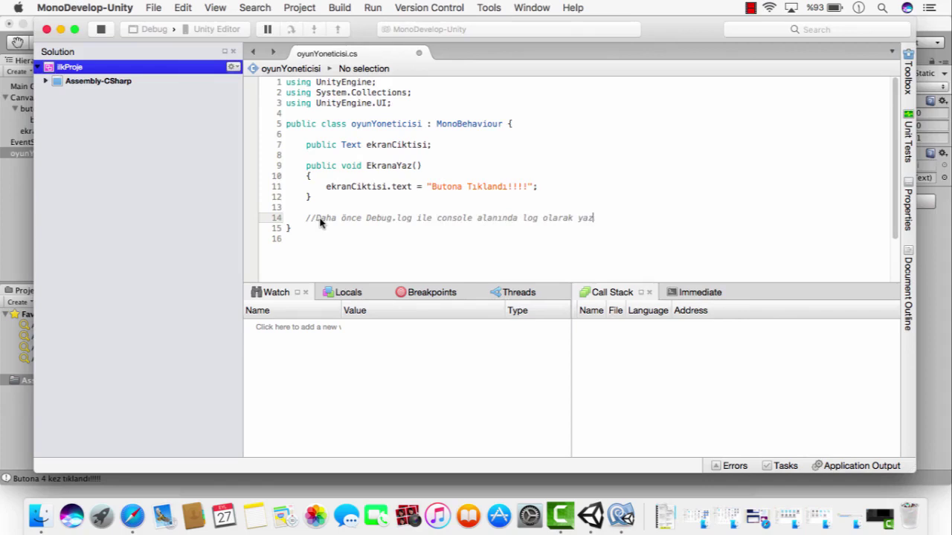
type("dırıyorduk")
type(", yani çıkt")
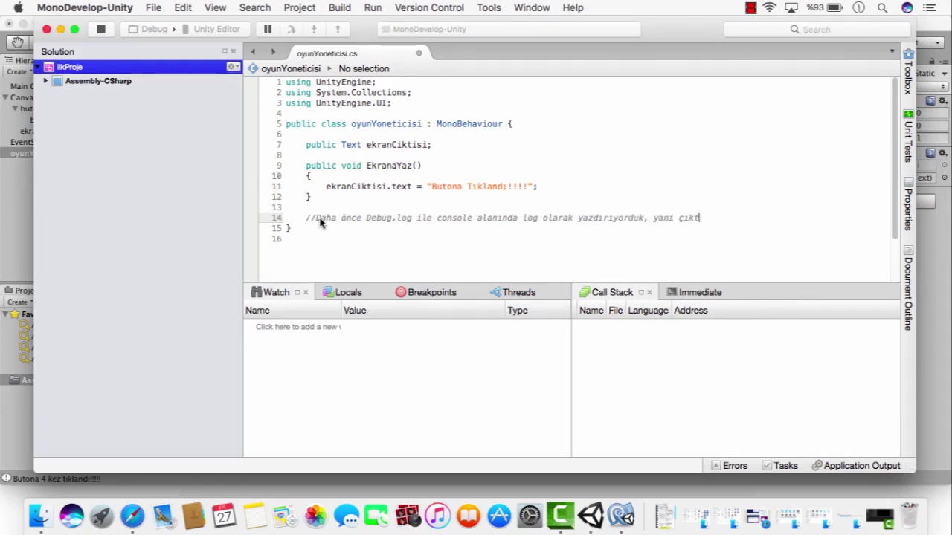
type("ı alıyorduk")
Step: Comment that output now appears through the scene's Text UI, and begin a note on script-defined references
key("Return")
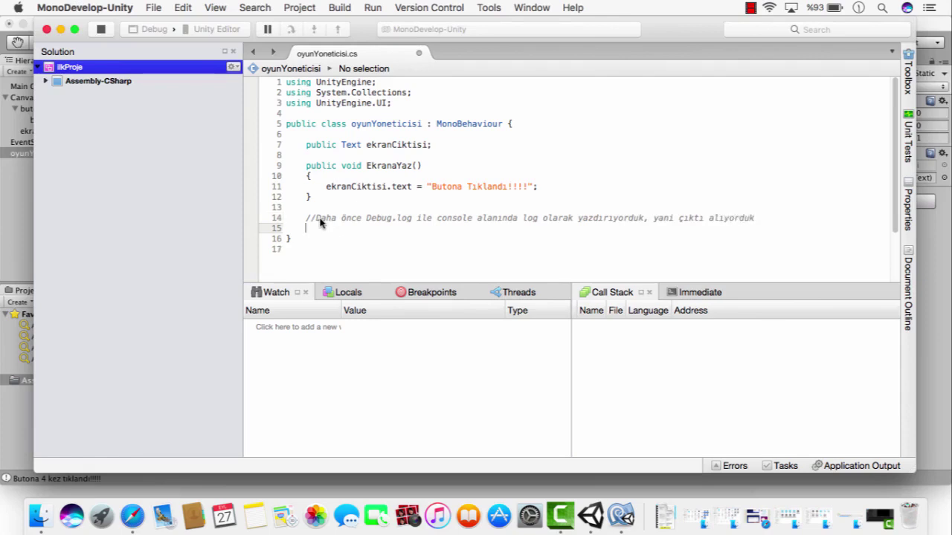
type("//şimdi ")
type("ekrana yani sa")
type("hne üzer")
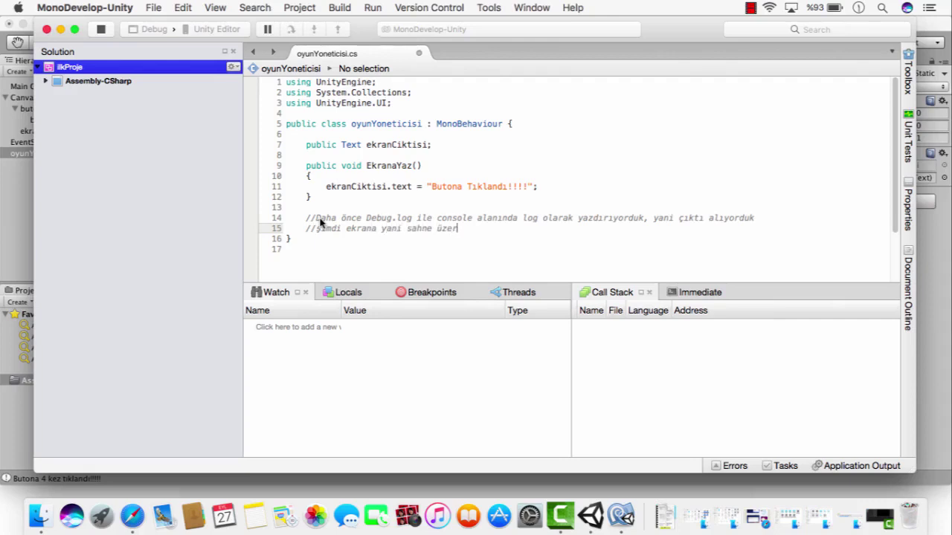
type("ine eklediğimiz Te")
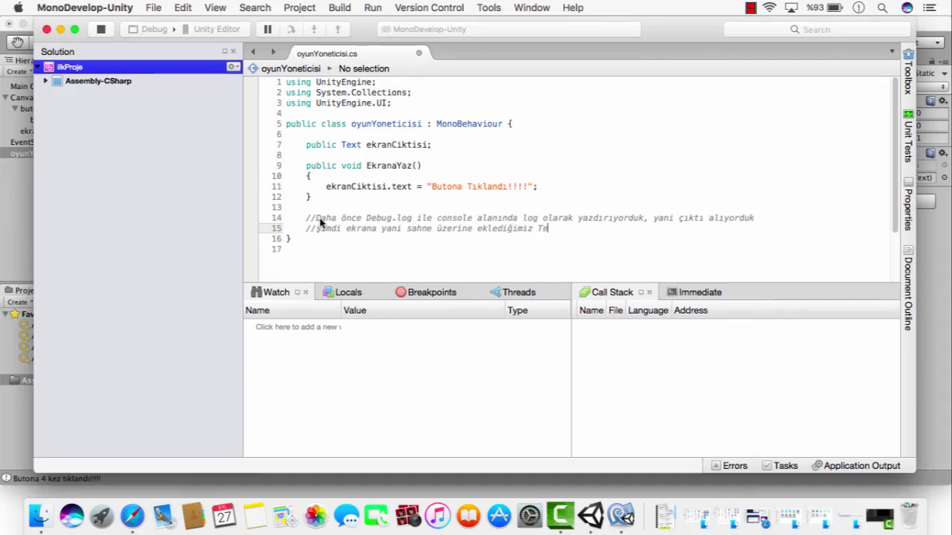
type("xt UI")
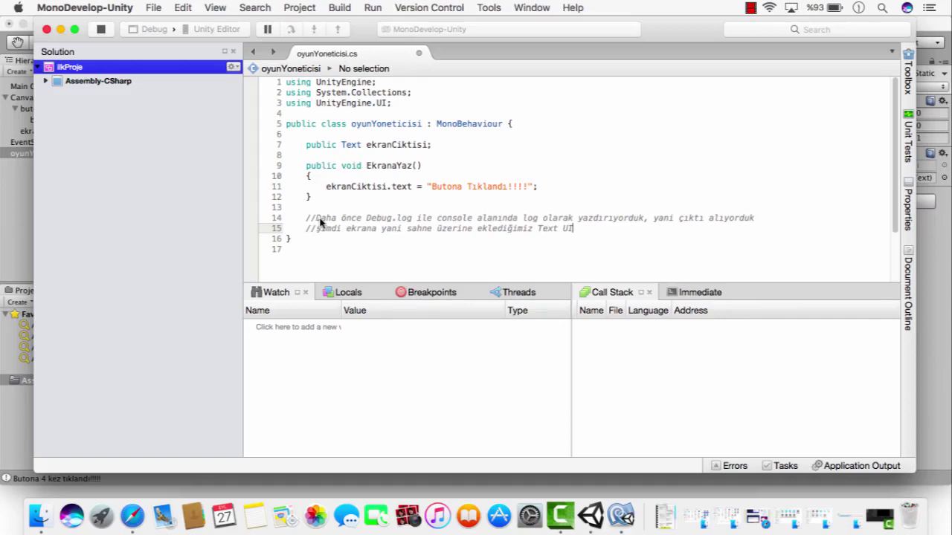
type(" ile çıktı a")
type("lıyoruz")
key("Return")
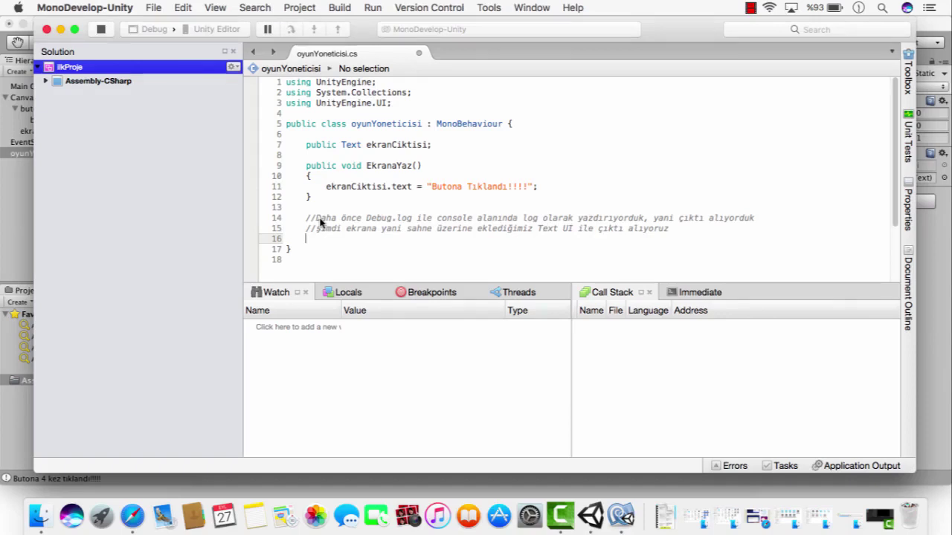
type("//burada en ö")
type("nemli detay,")
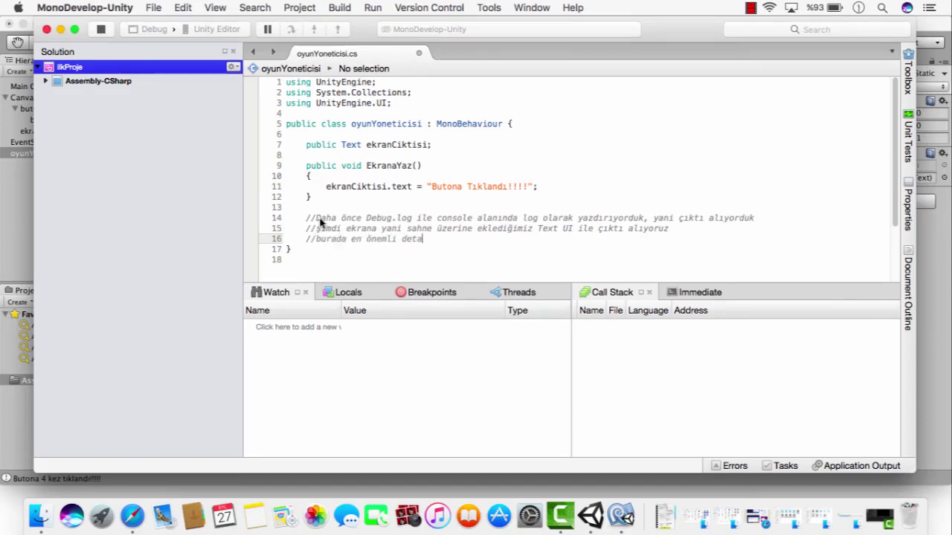
type(" bur")
type("adan yani")
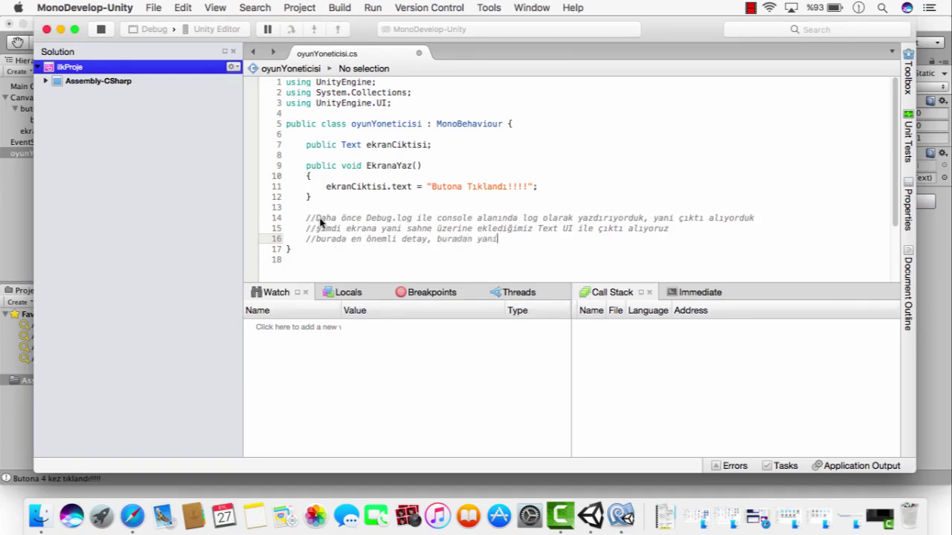
type(" script üzeri")
type("nden (ya da s")
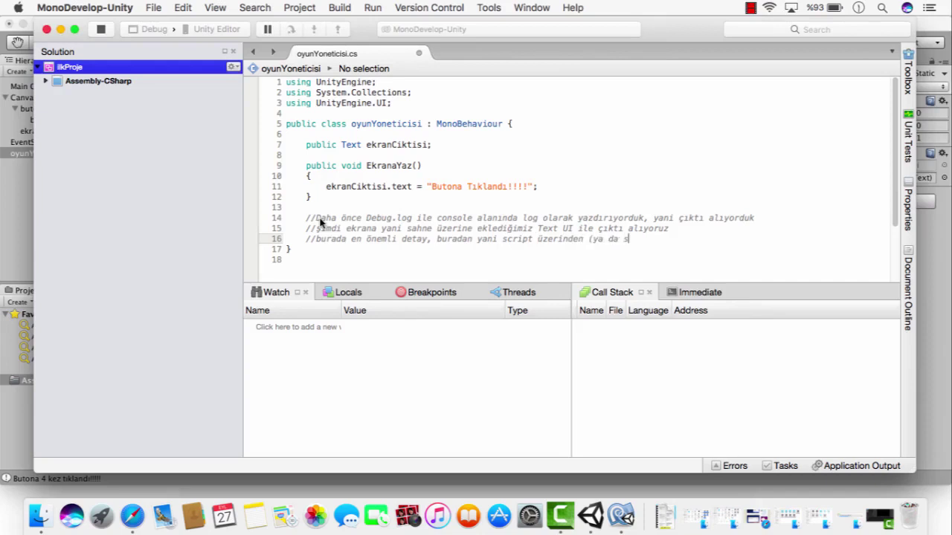
type("ınıf içr")
key("BackSpace")
type("erisi")
type("nden) tanı")
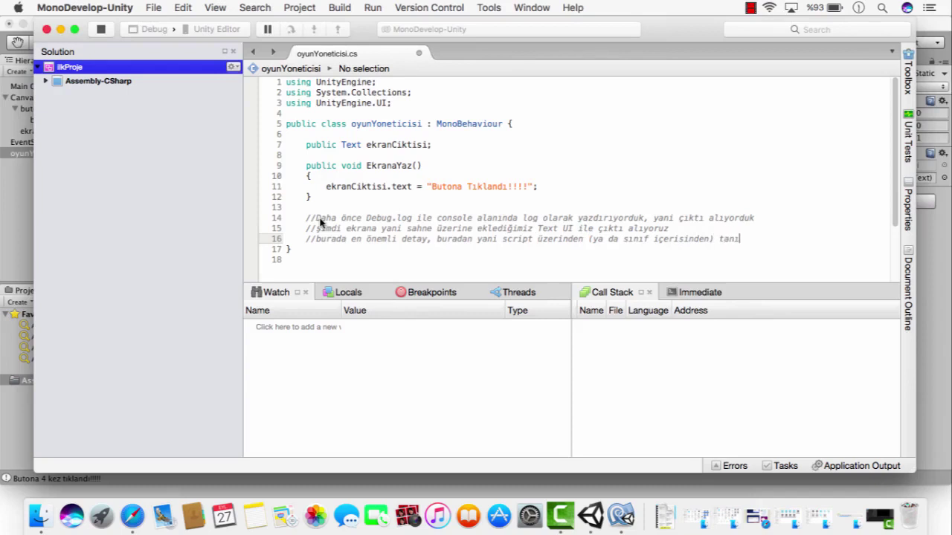
type("mladığımız")
Step: Add two comment lines explaining that ekranCiktisi was linked by drag-and-drop from the Hierarchy
key("Return")
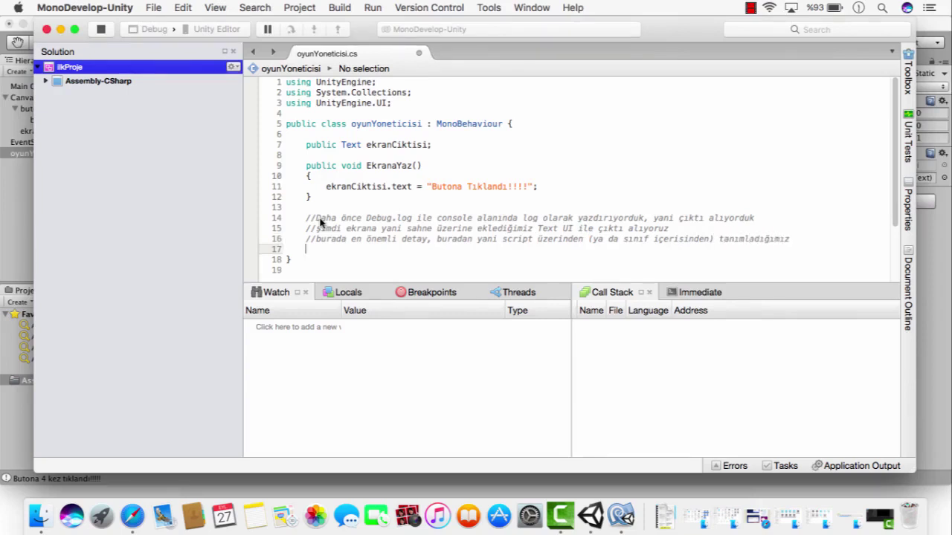
type("//ekranC")
type("iktisi il")
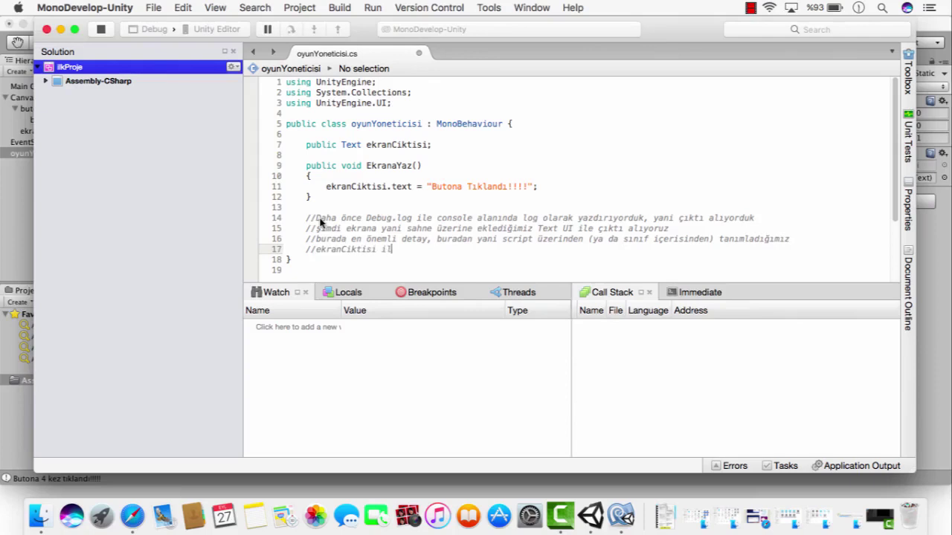
type("nesnesi i")
key("BackSpace")
key("BackSpace")
key("BackSpace")
key("BackSpace")
key("BackSpace")
key("BackSpace")
key("BackSpace")
key("BackSpace")
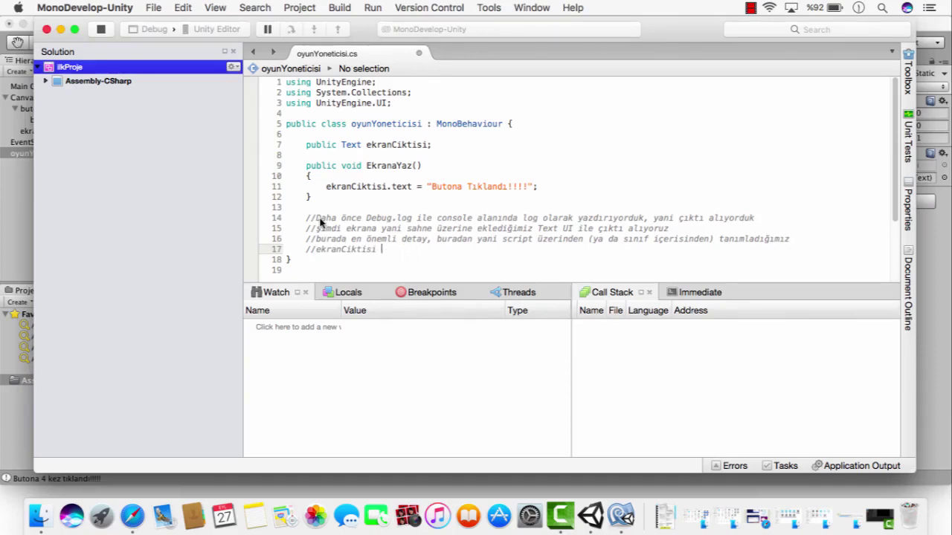
type("objesi ile ")
type("Hierarchy ")
type("alanında ")
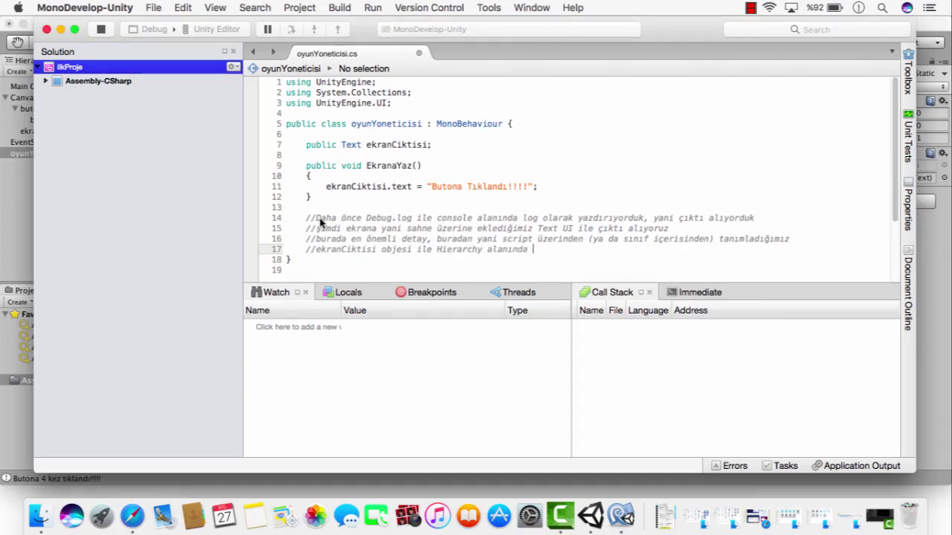
type("fiziksel o")
type("larak yarattı")
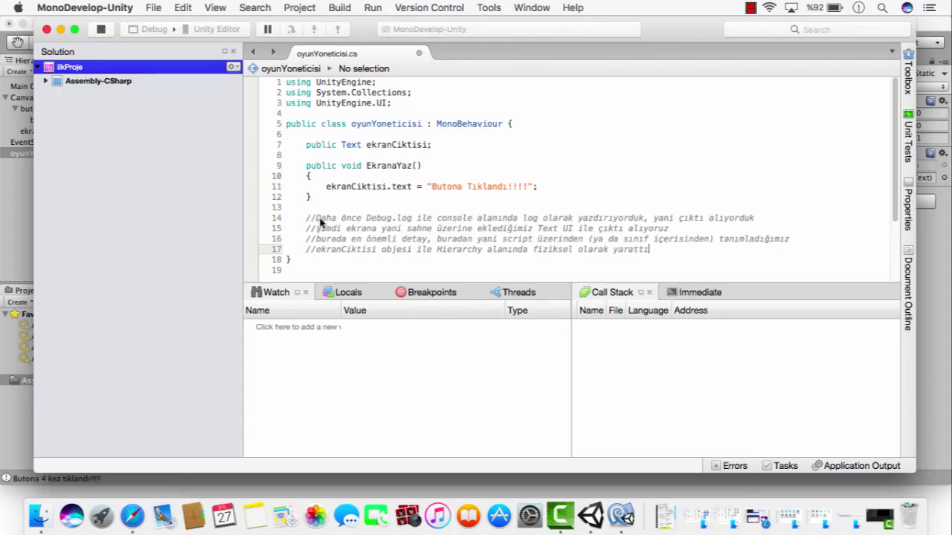
key("BackSpace")
key("BackSpace")
key("BackSpace")
key("BackSpace")
key("BackSpace")
key("BackSpace")
type("oluşu")
type("turduğumuz Tex")
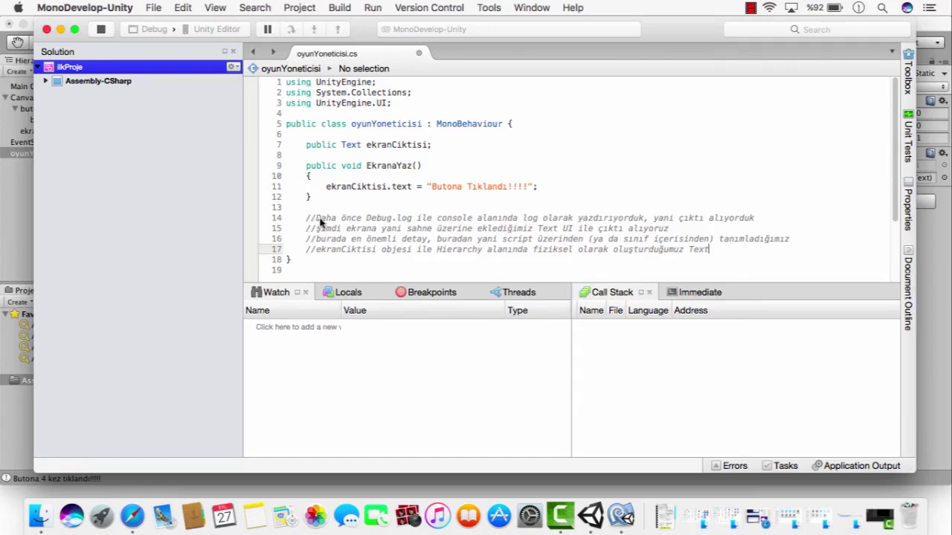
type("bjesini ")
type("sürükle b")
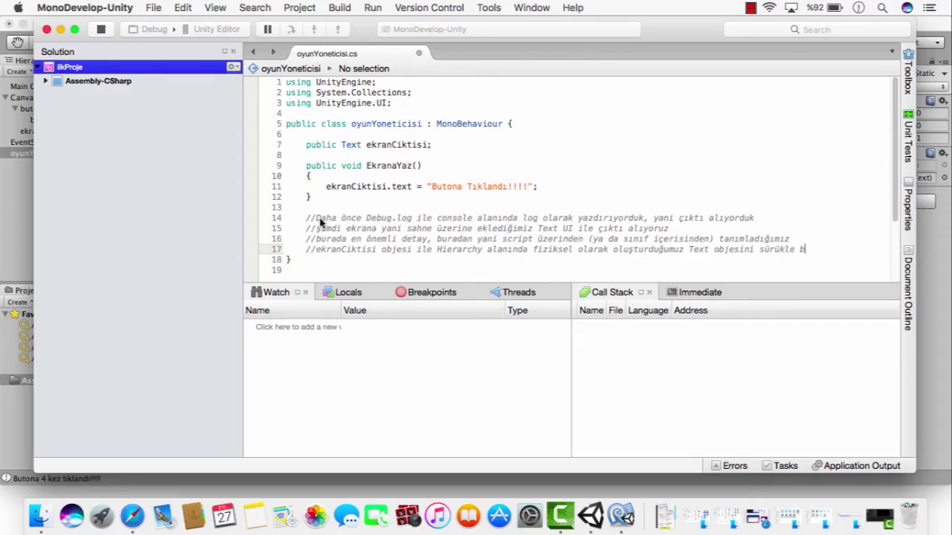
type("ırak")
key("Return")
type("//il")
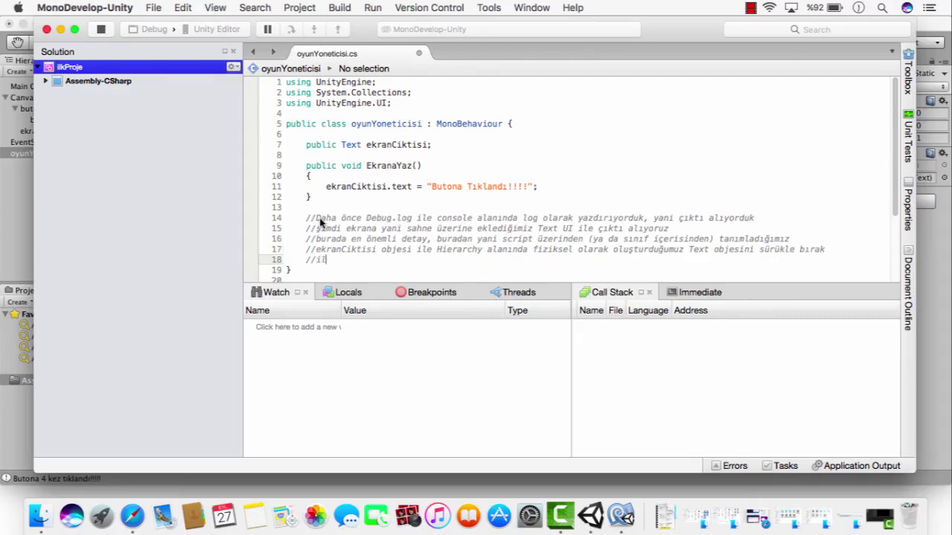
type("e ilişk")
type("ilendirirdik. K")
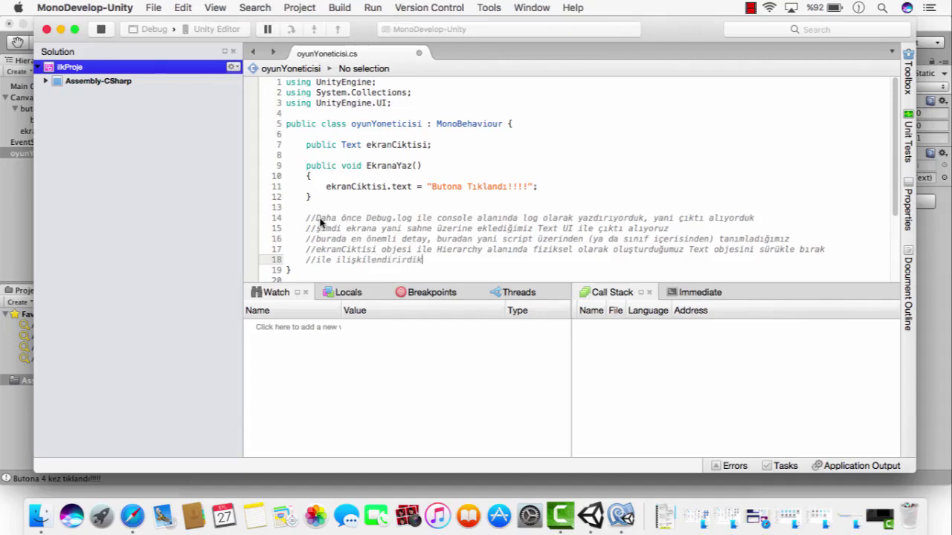
type("itap boyunca ")
type("bu iş")
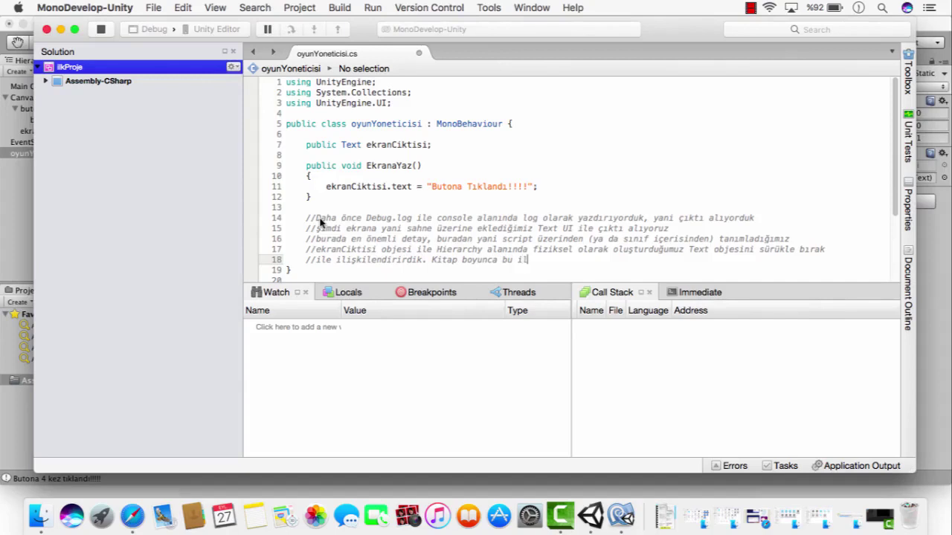
type("lemleri sık")
type("ça yapacağız.")
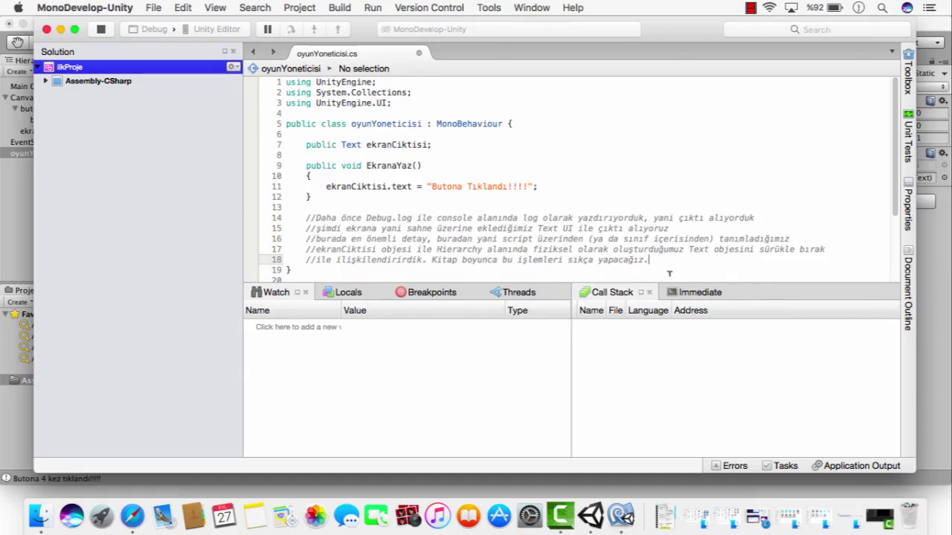
Step: Delete all the explanatory comment lines, leaving just EkranaYaz, and return to Unity
left_click_drag(665, 264, 368, 238)
left_click(456, 228)
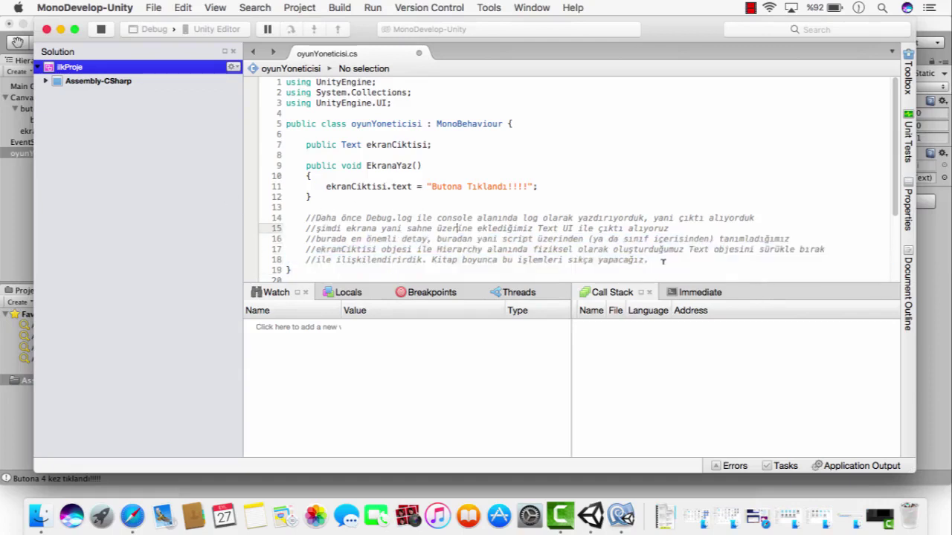
left_click_drag(664, 257, 312, 207)
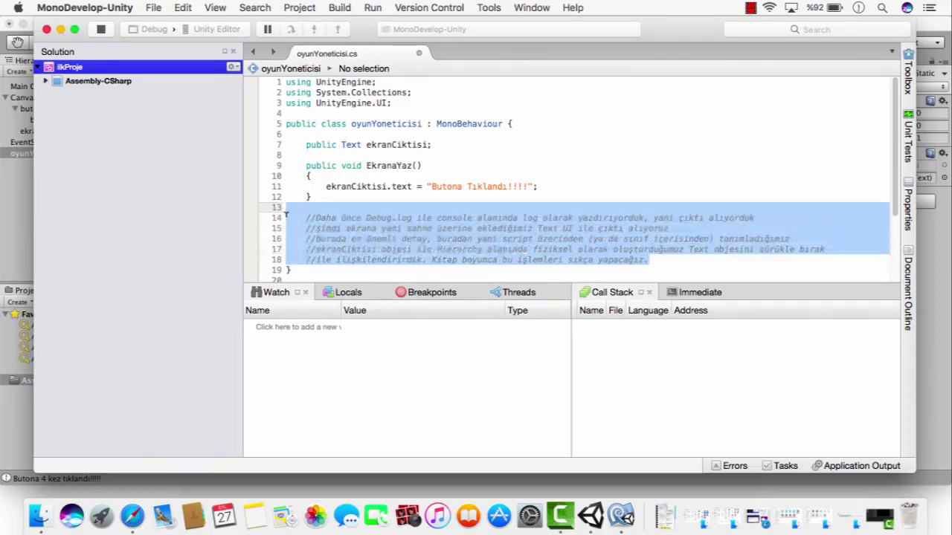
key("BackSpace")
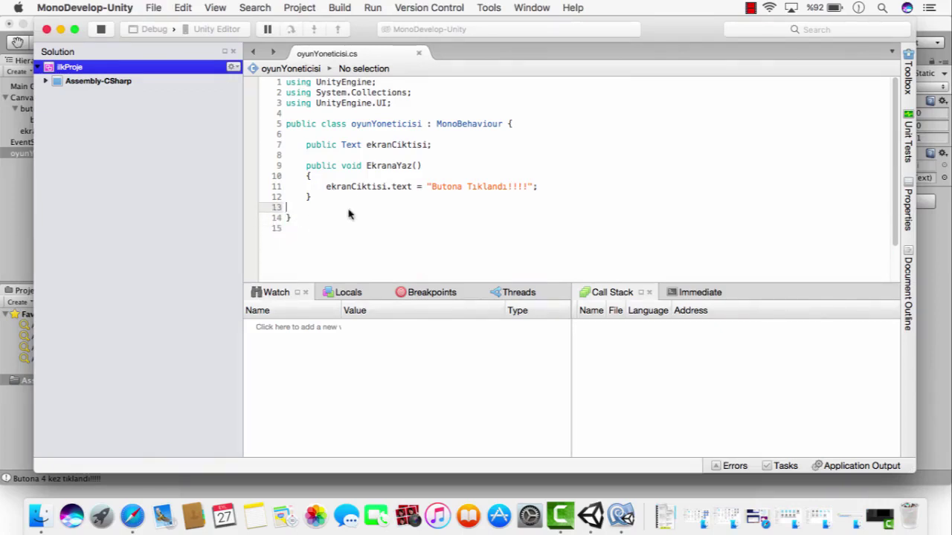
left_click(22, 203)
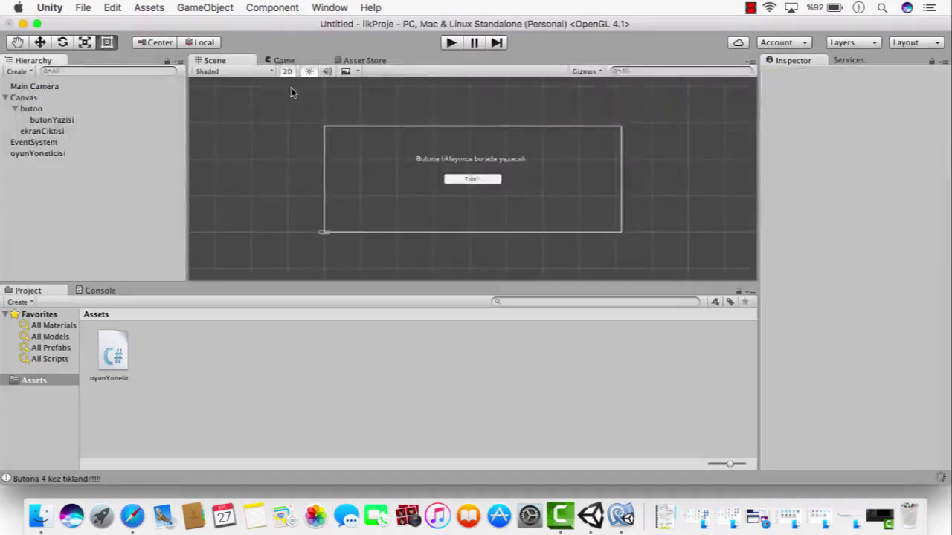
Step: Play the game in Game view and press Tıkla!!! to see 'Butona Tıklandı!!!!' appear
left_click(286, 61)
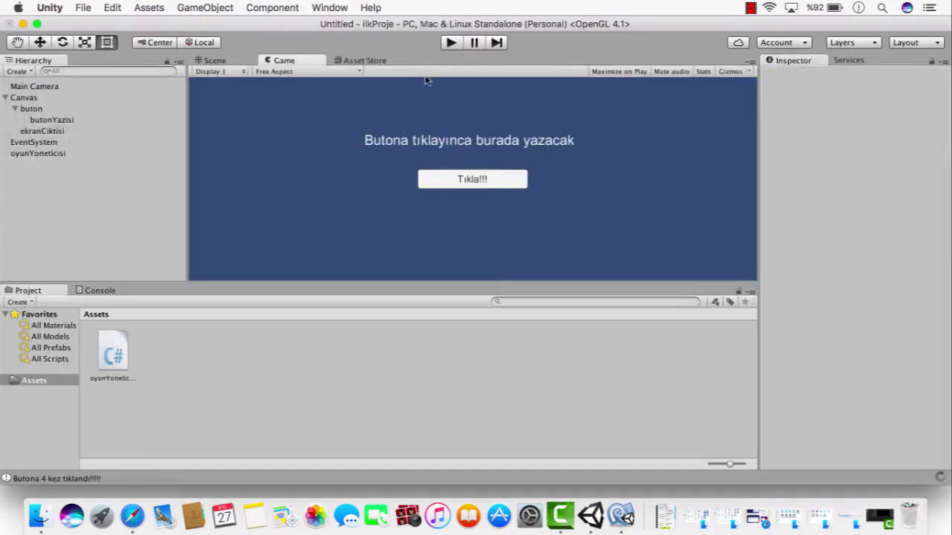
left_click(451, 44)
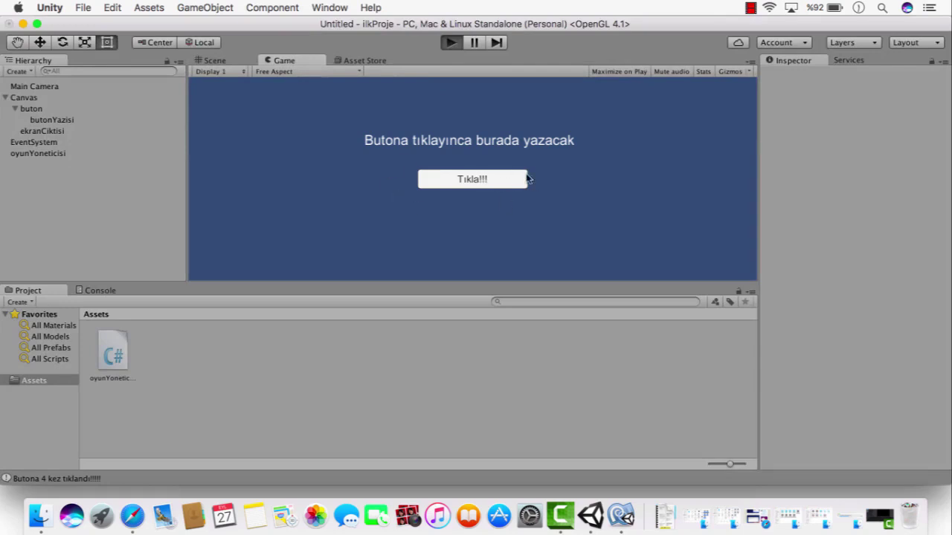
left_click(489, 186)
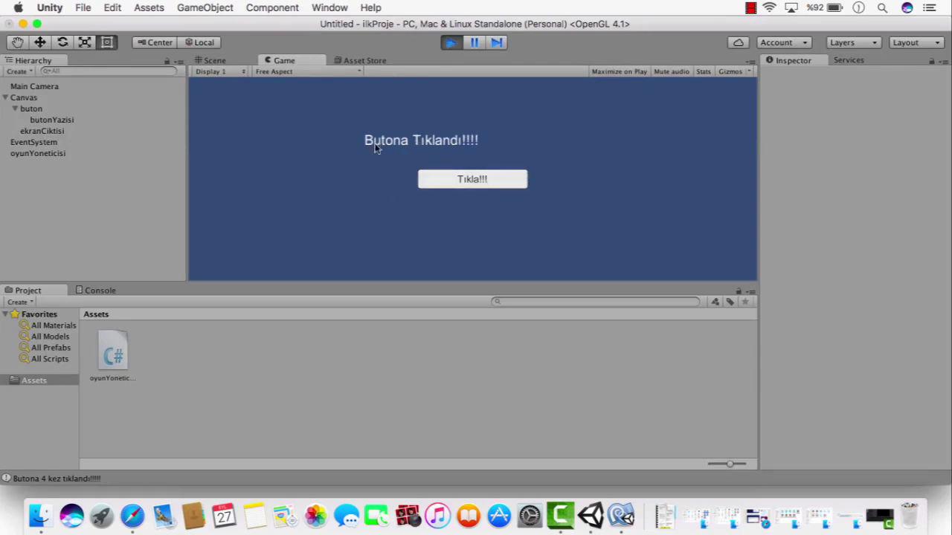